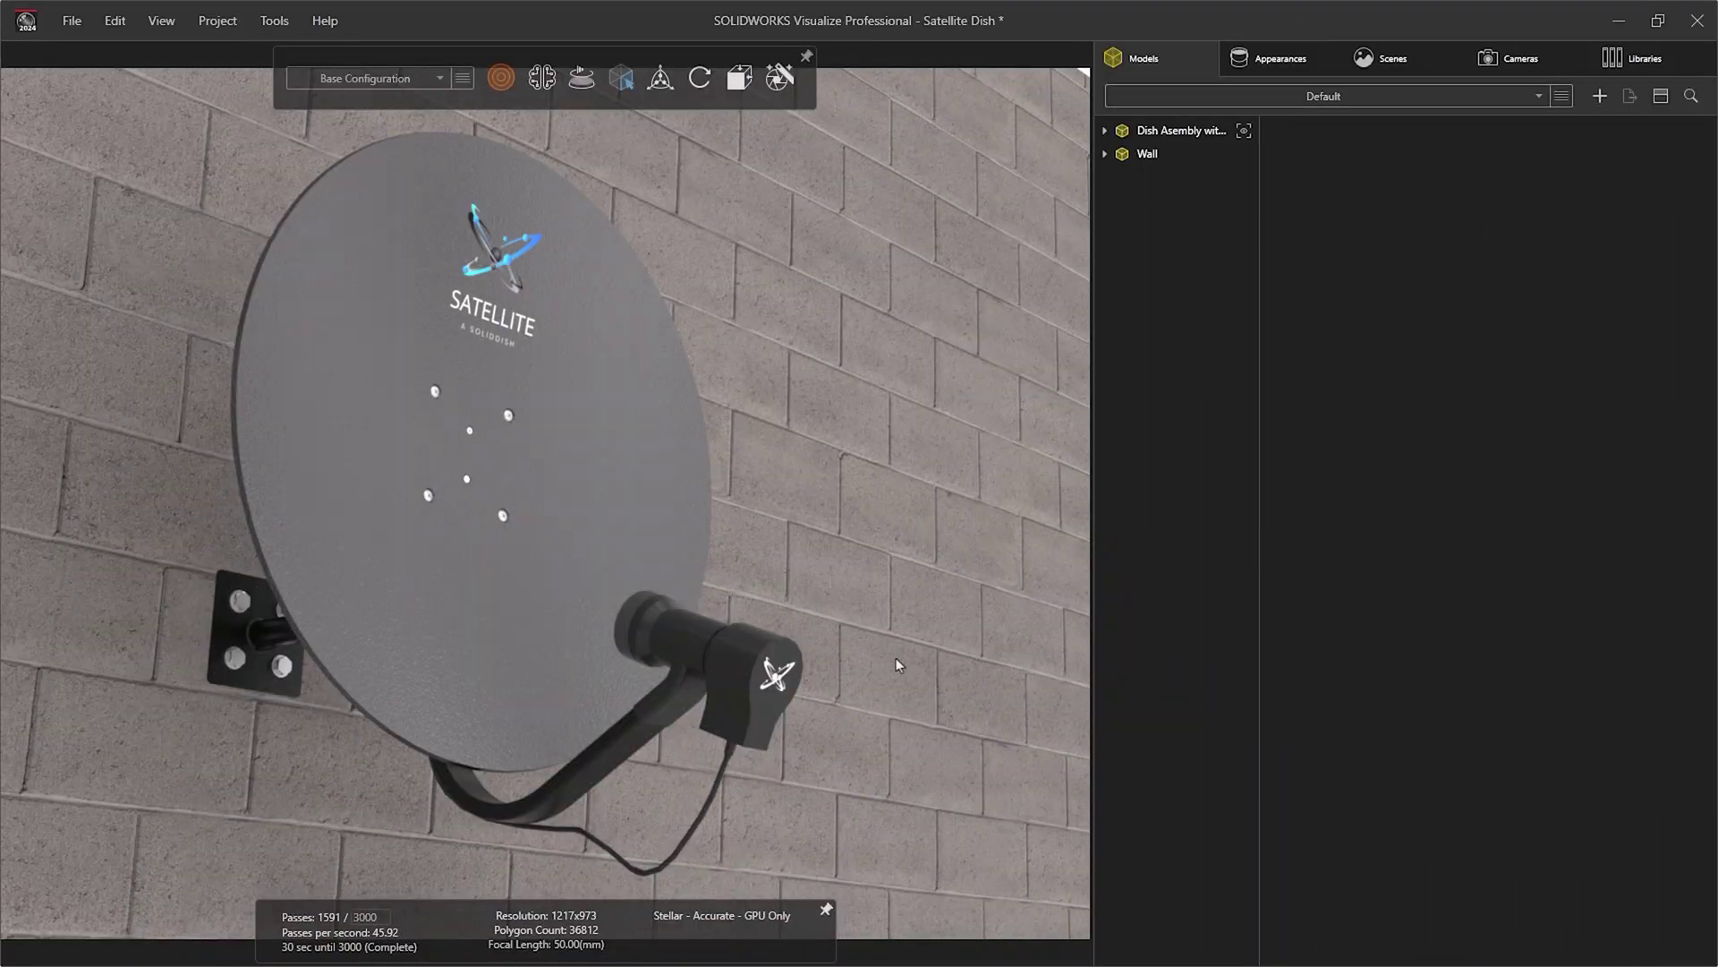
- Open the sensor housing from the dish assembly as its own part document
{"action": "left_click_drag", "start_coordinate": [896, 658], "coordinate": [832, 654]}
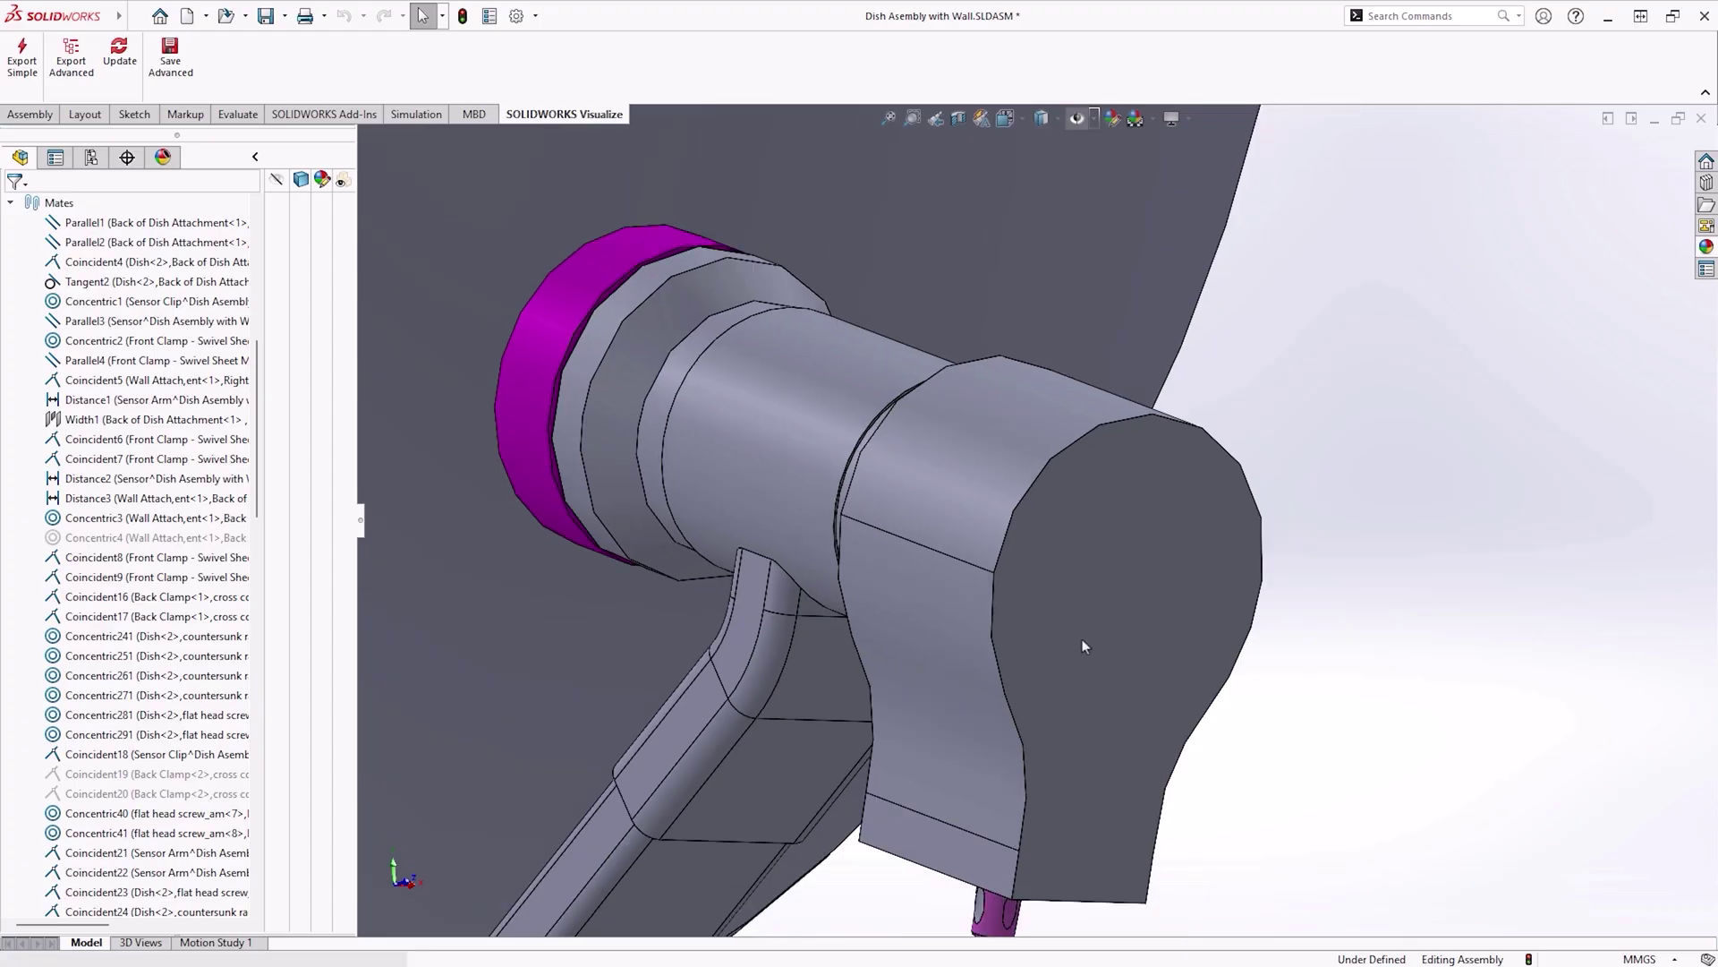
{"action": "left_click", "coordinate": [1083, 640]}
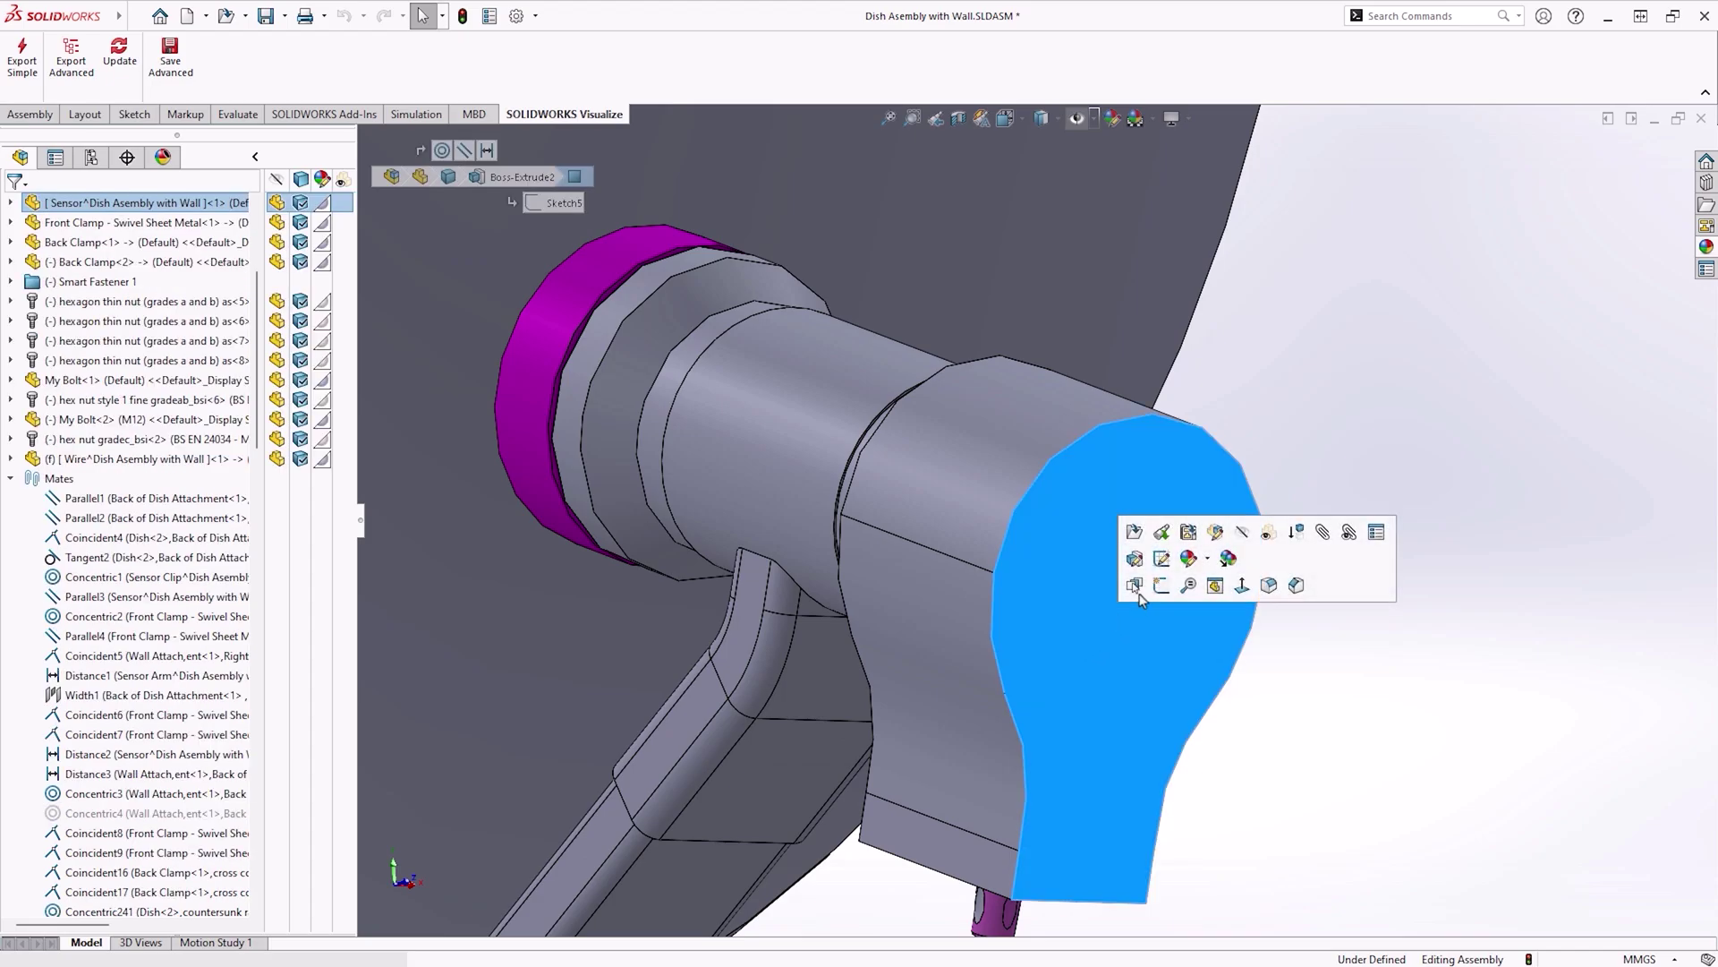
{"action": "left_click", "coordinate": [1160, 533]}
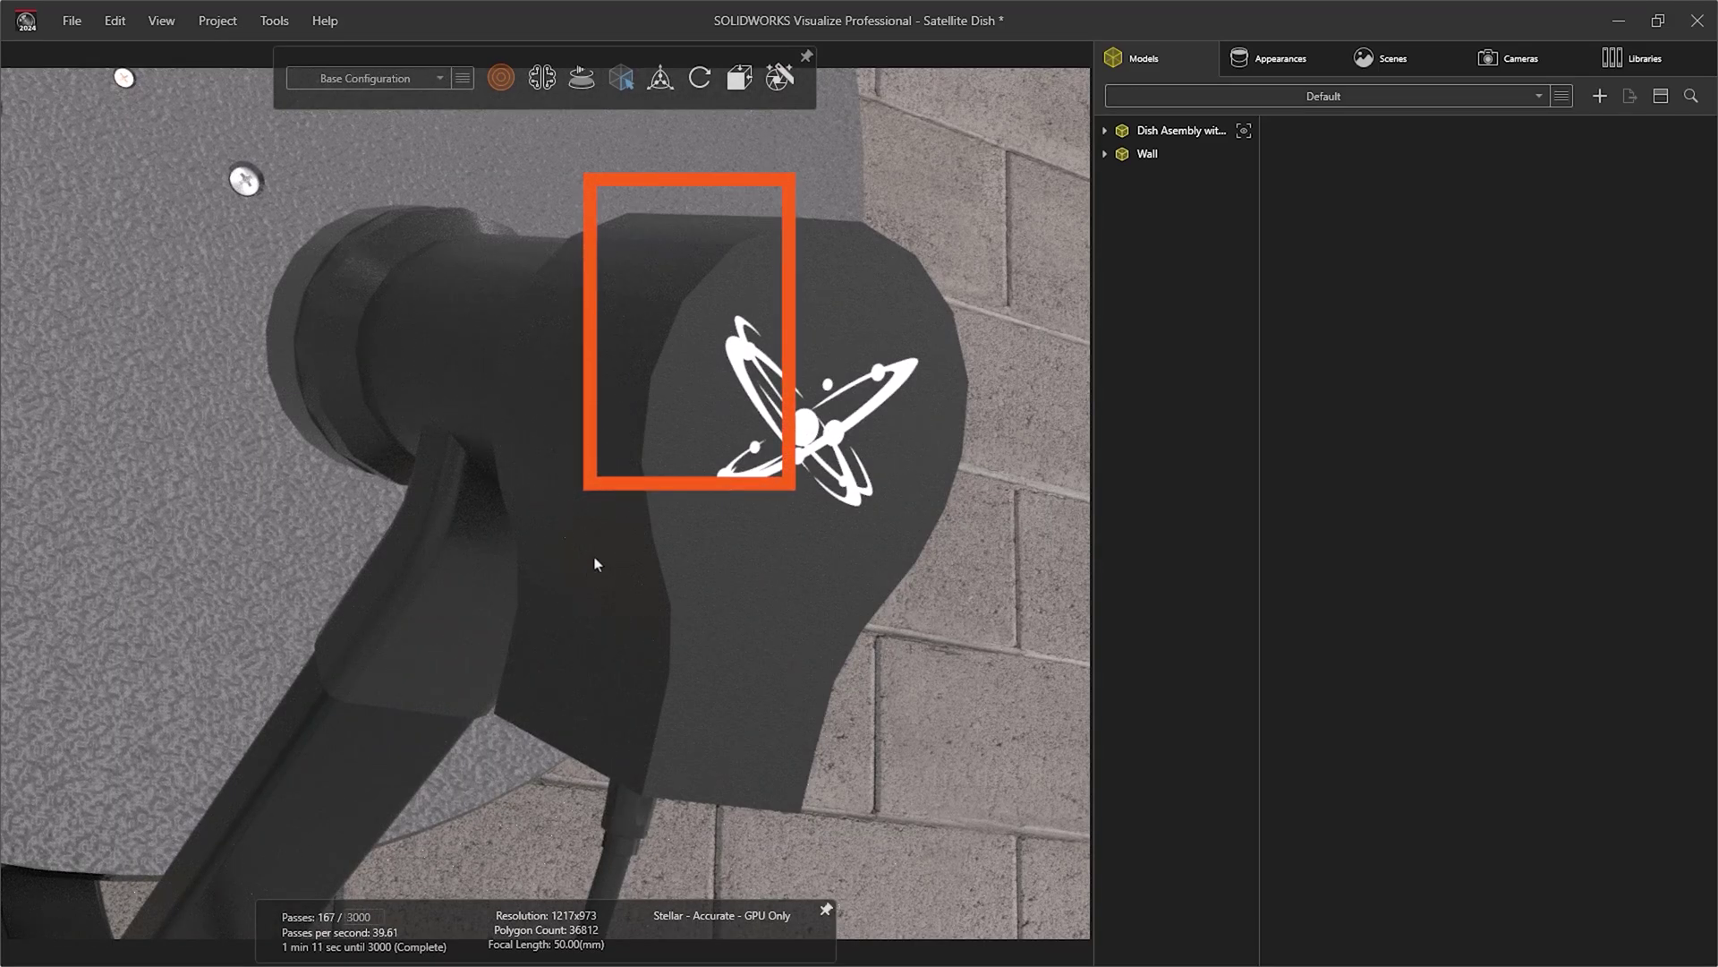
- Give the selected sensor housing a 2.0 mm corner radius in the Advanced properties
{"action": "left_click", "coordinate": [630, 253]}
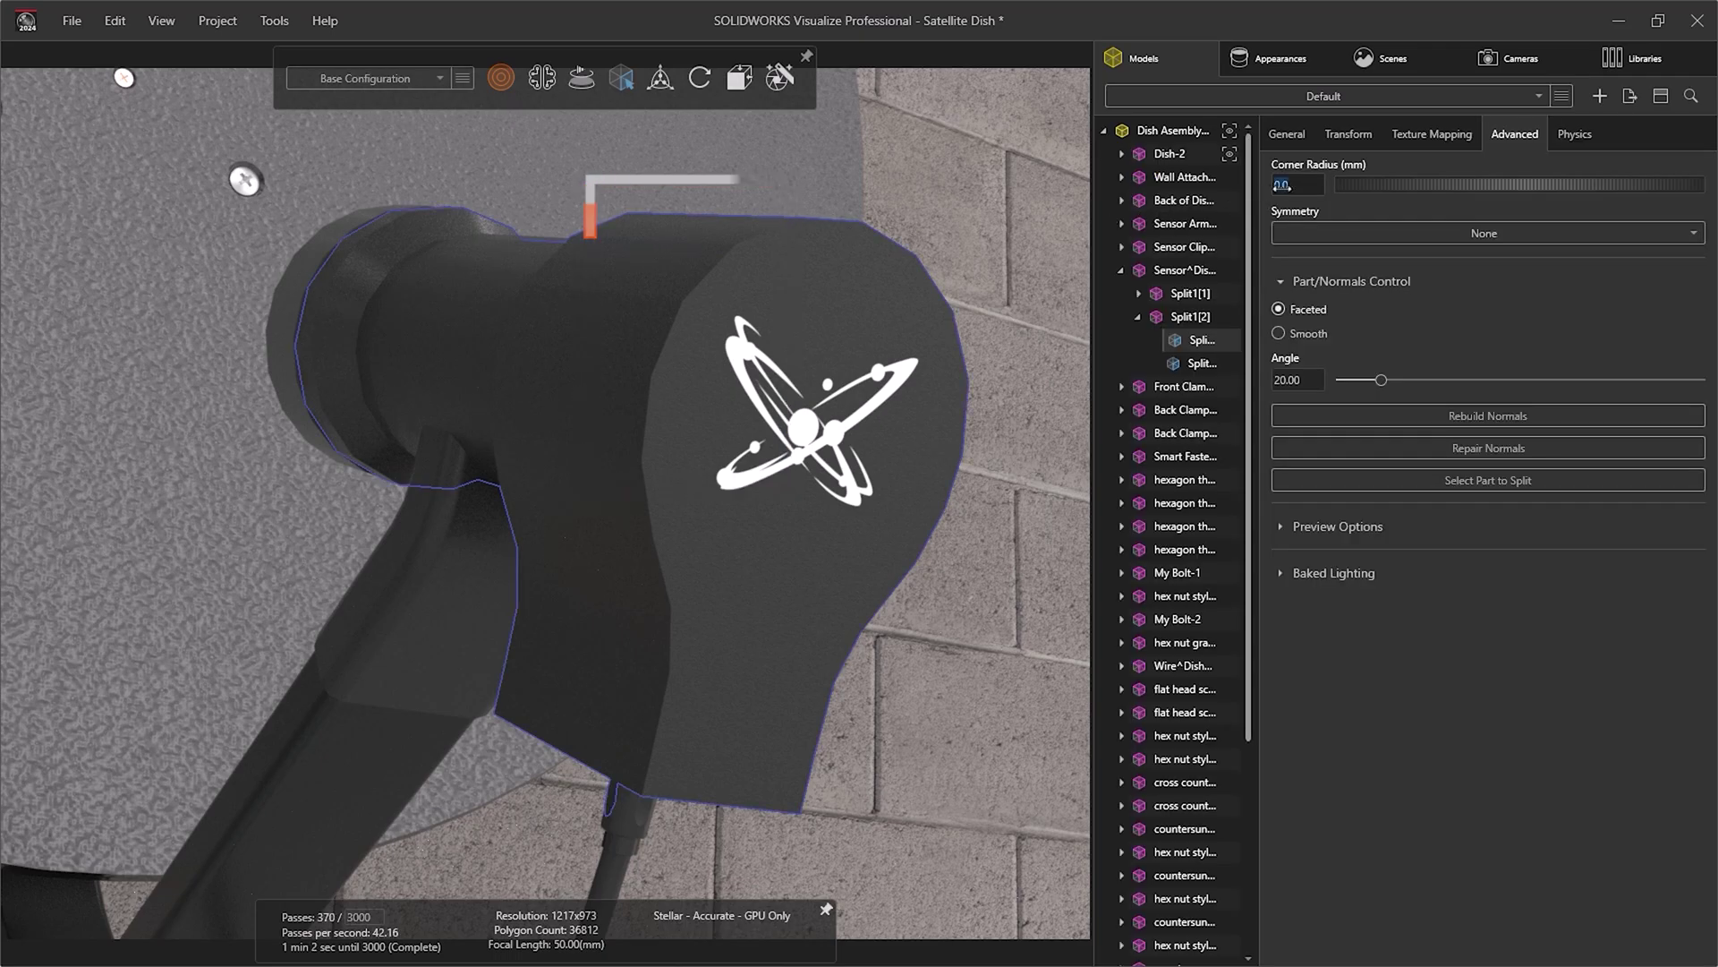
{"action": "type", "text": "2"}
{"action": "key", "text": "Return"}
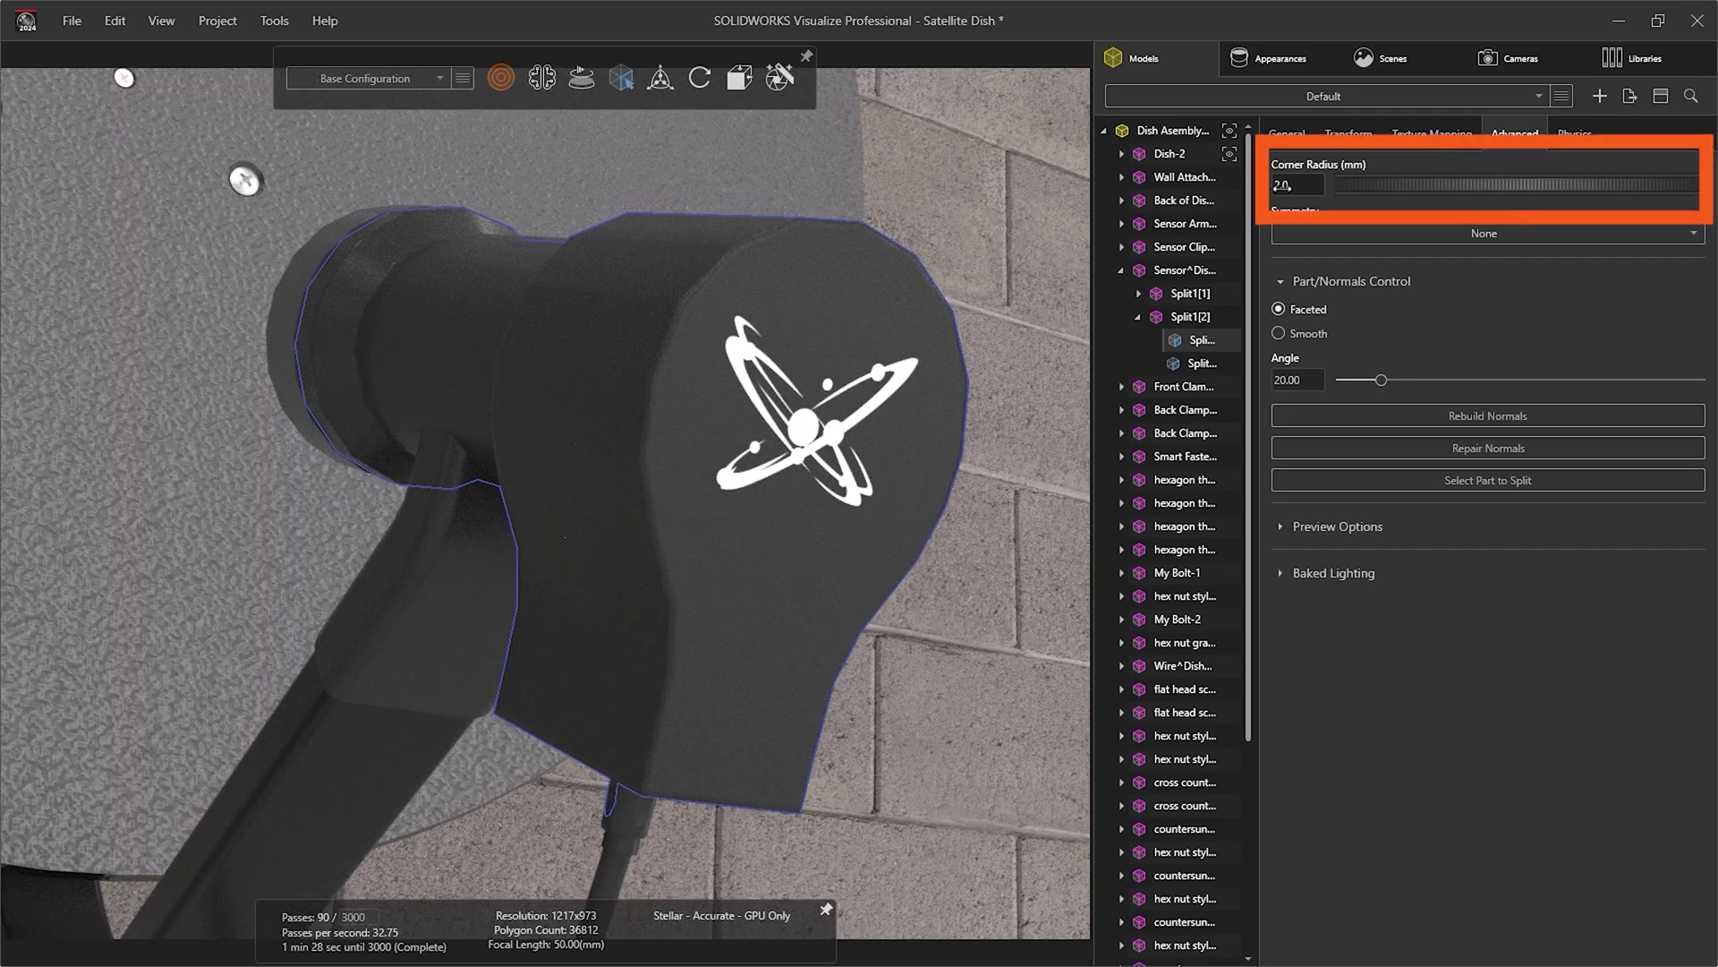
{"action": "scroll", "coordinate": [671, 434], "scroll_direction": "down", "scroll_amount": 3}
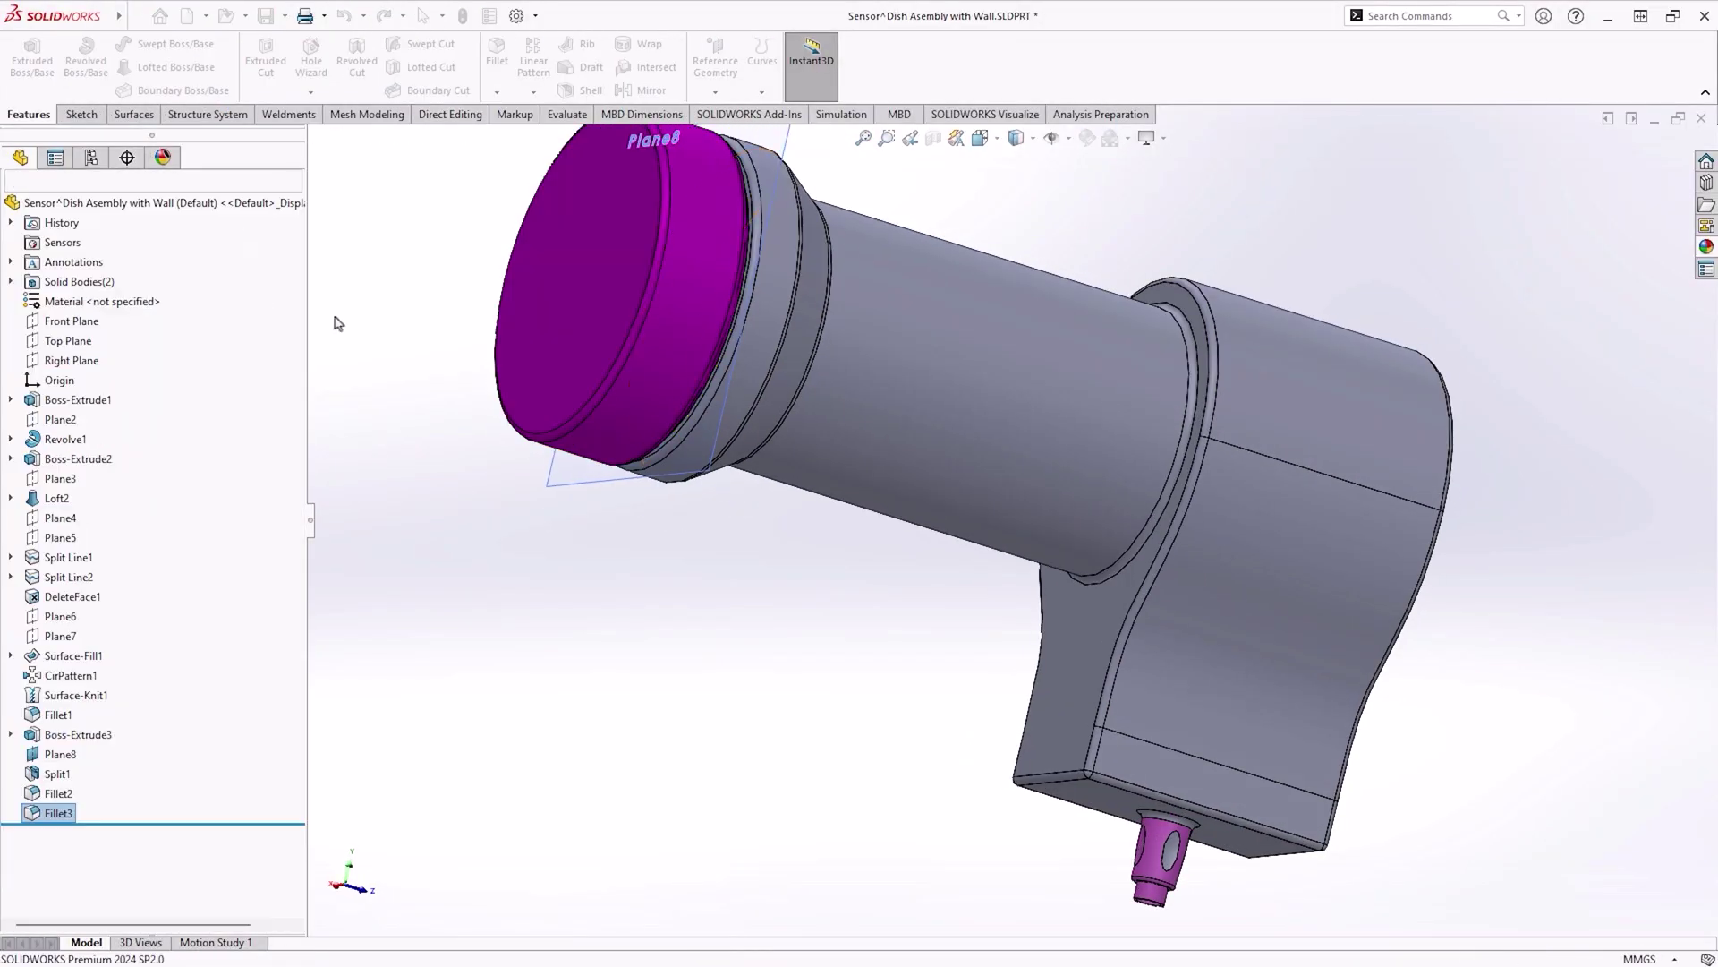
- Raise the part's shaded Image Quality toward High in Document Properties and apply it
{"action": "middle_click_drag", "start_coordinate": [337, 322], "coordinate": [731, 600]}
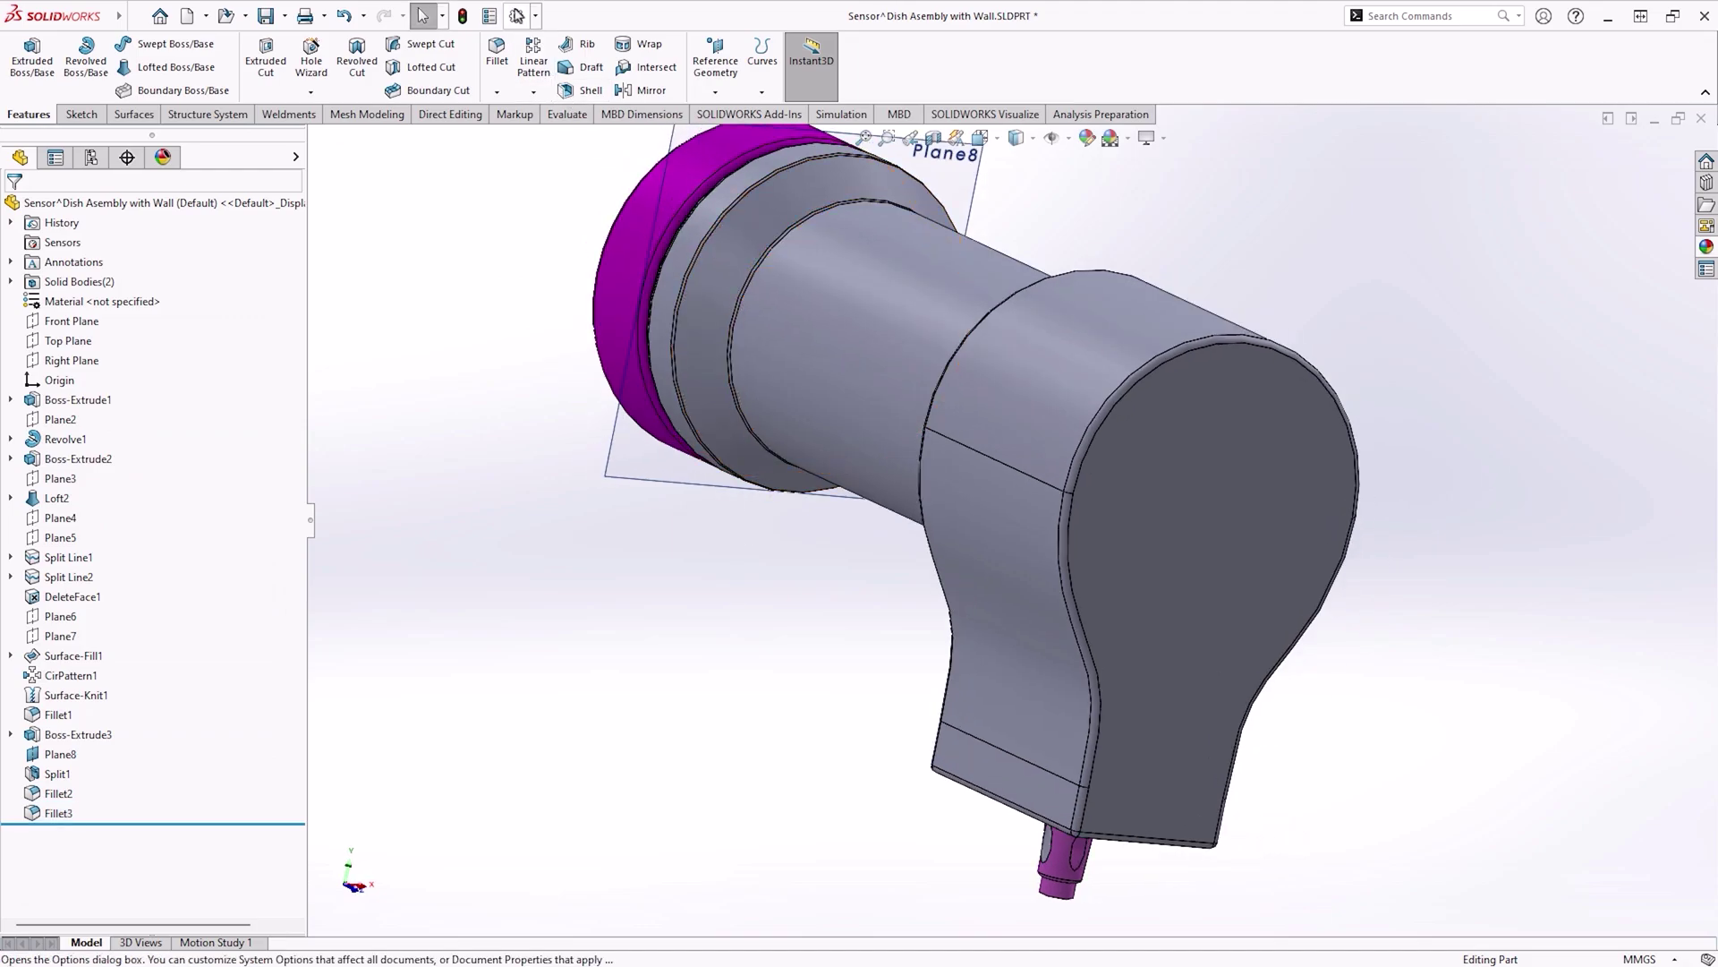
{"action": "left_click", "coordinate": [516, 14]}
{"action": "left_click", "coordinate": [632, 178]}
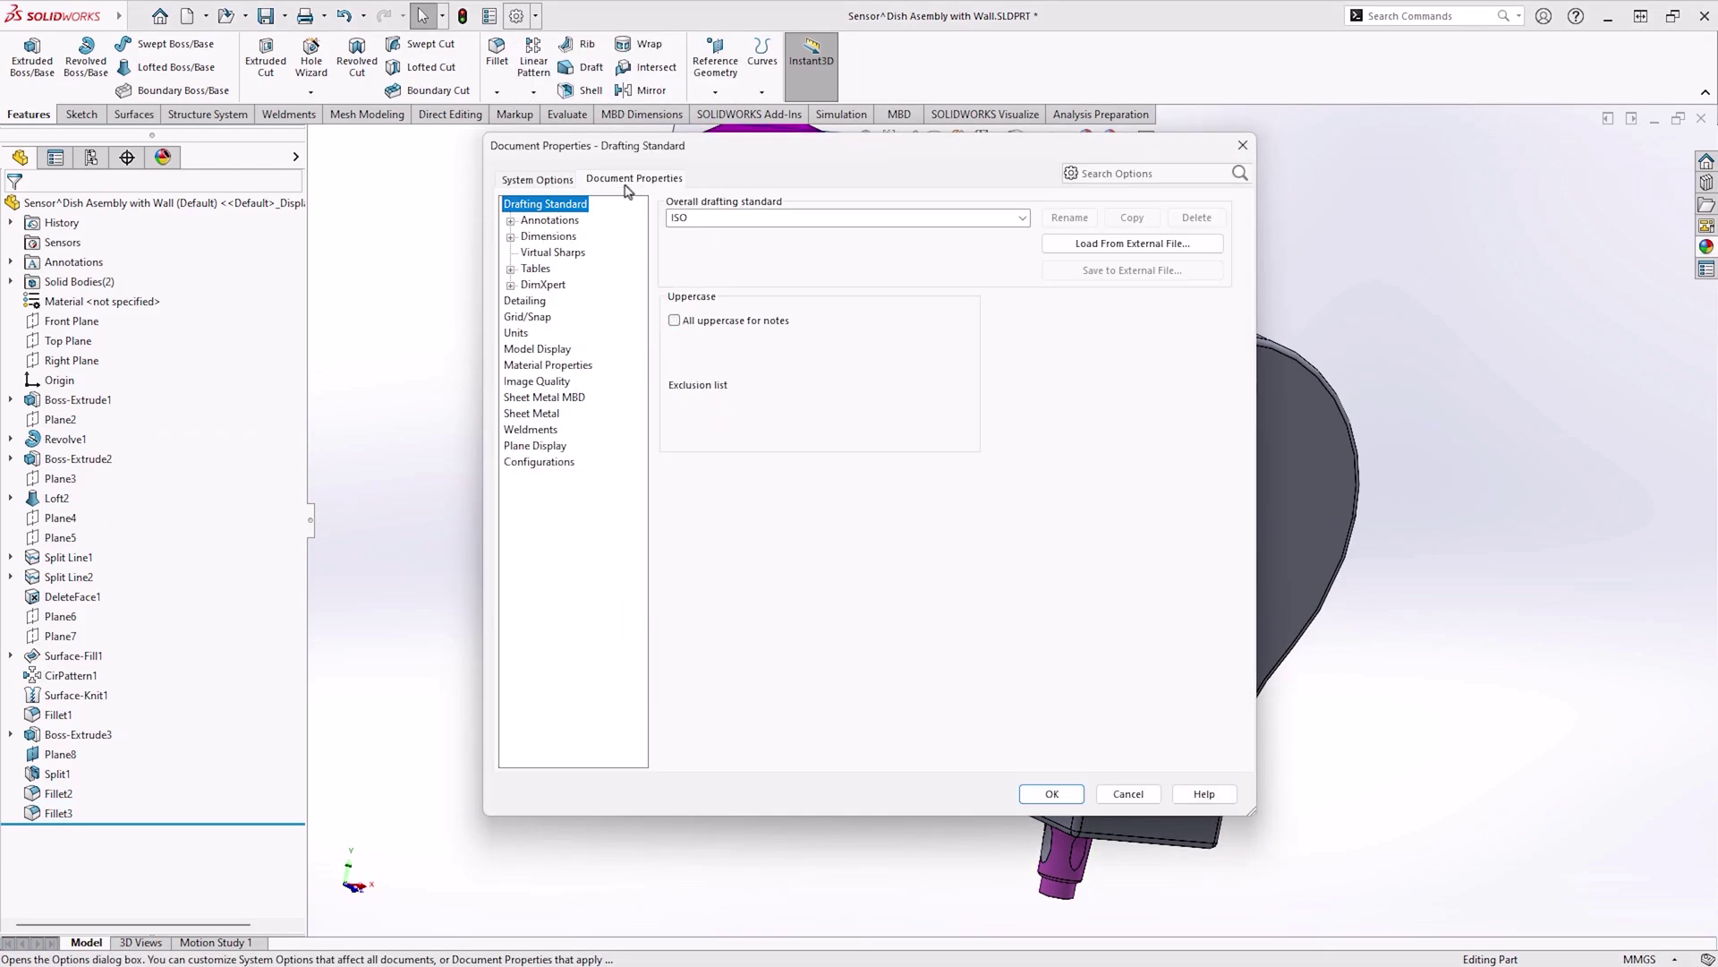
{"action": "left_click", "coordinate": [536, 382]}
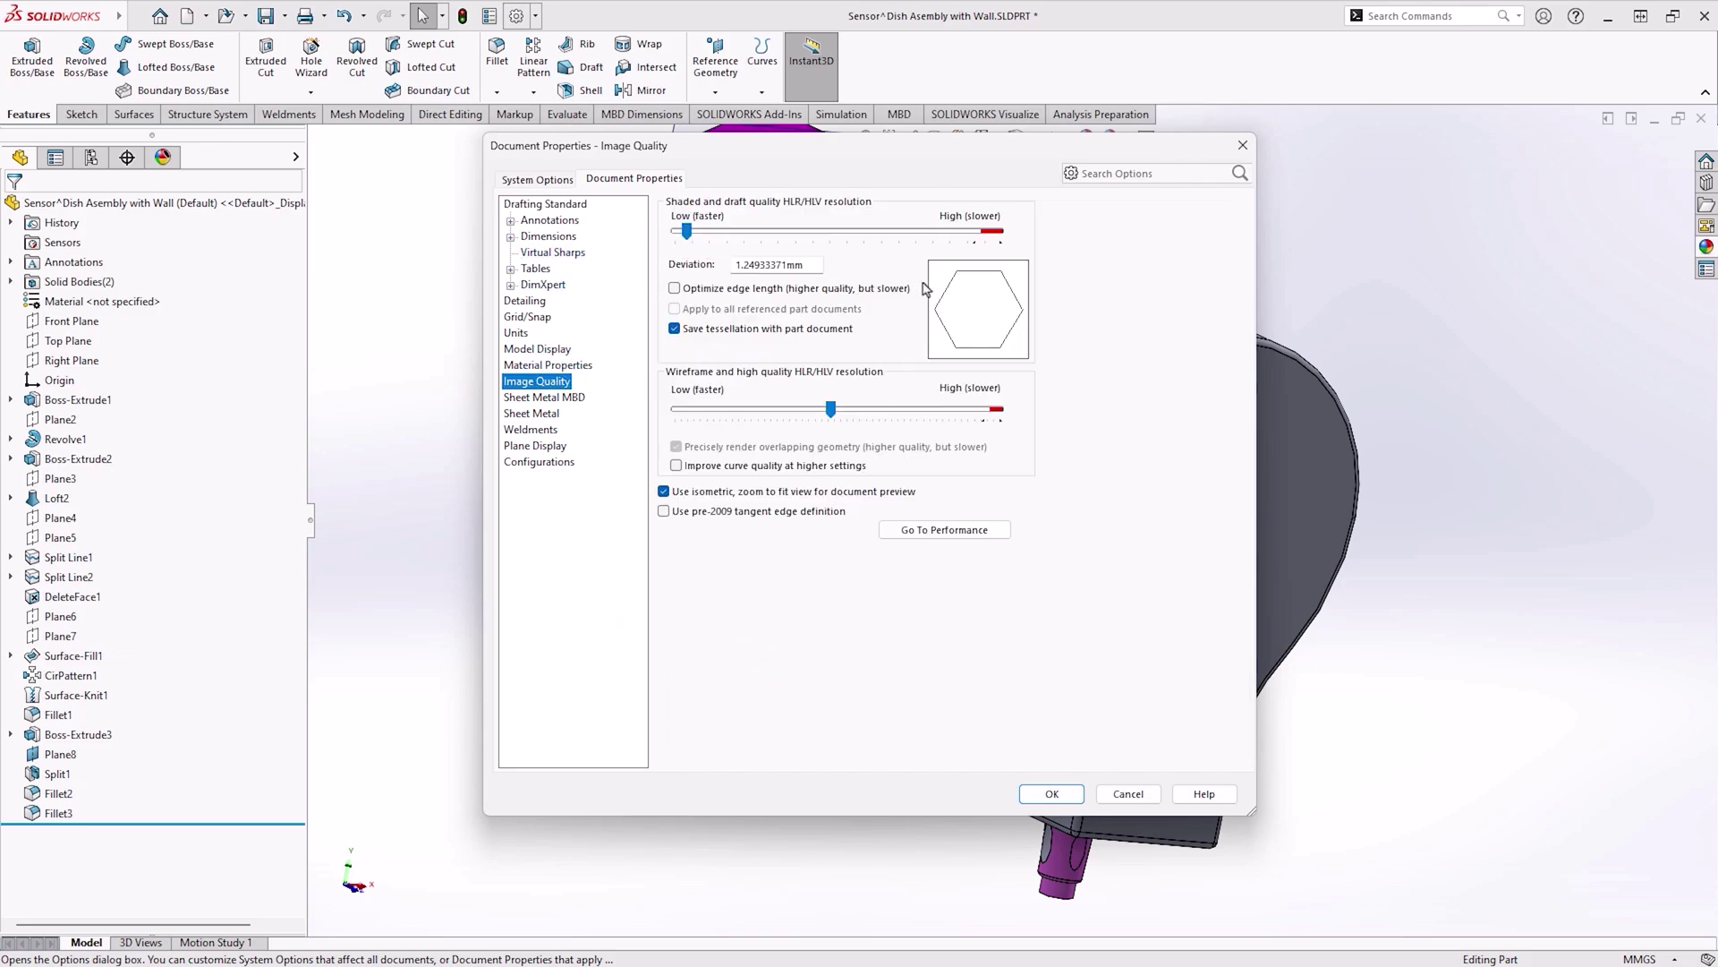
{"action": "left_click_drag", "start_coordinate": [953, 162], "coordinate": [725, 151]}
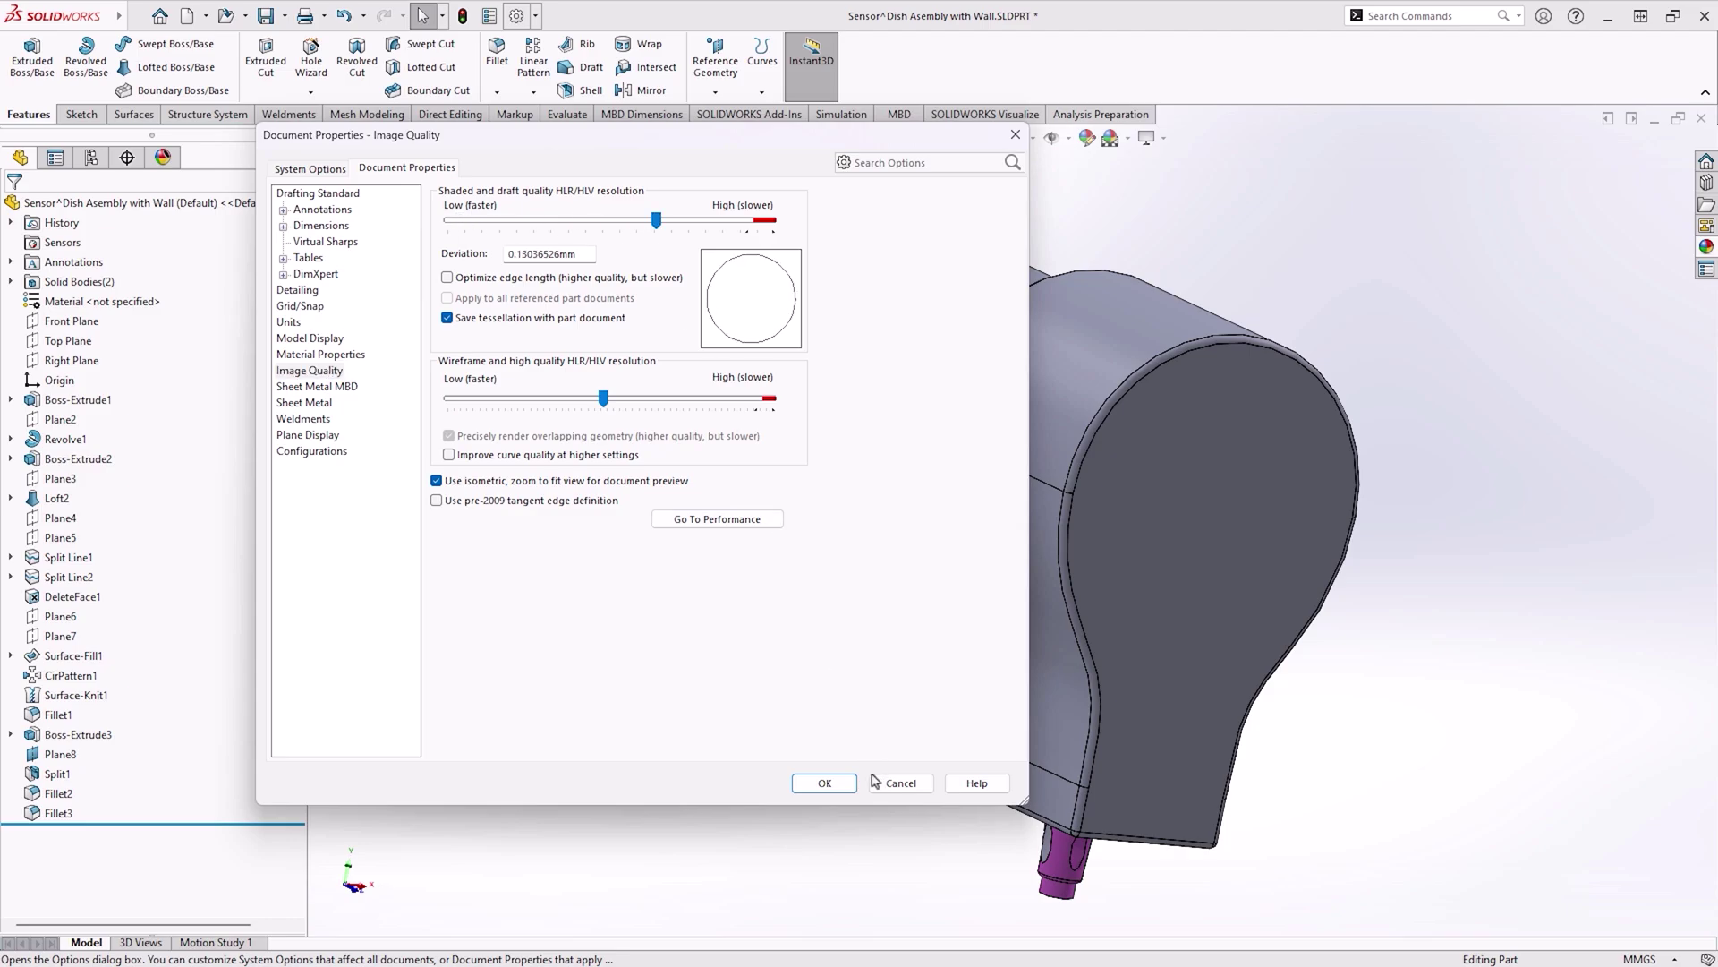
{"action": "left_click", "coordinate": [823, 783]}
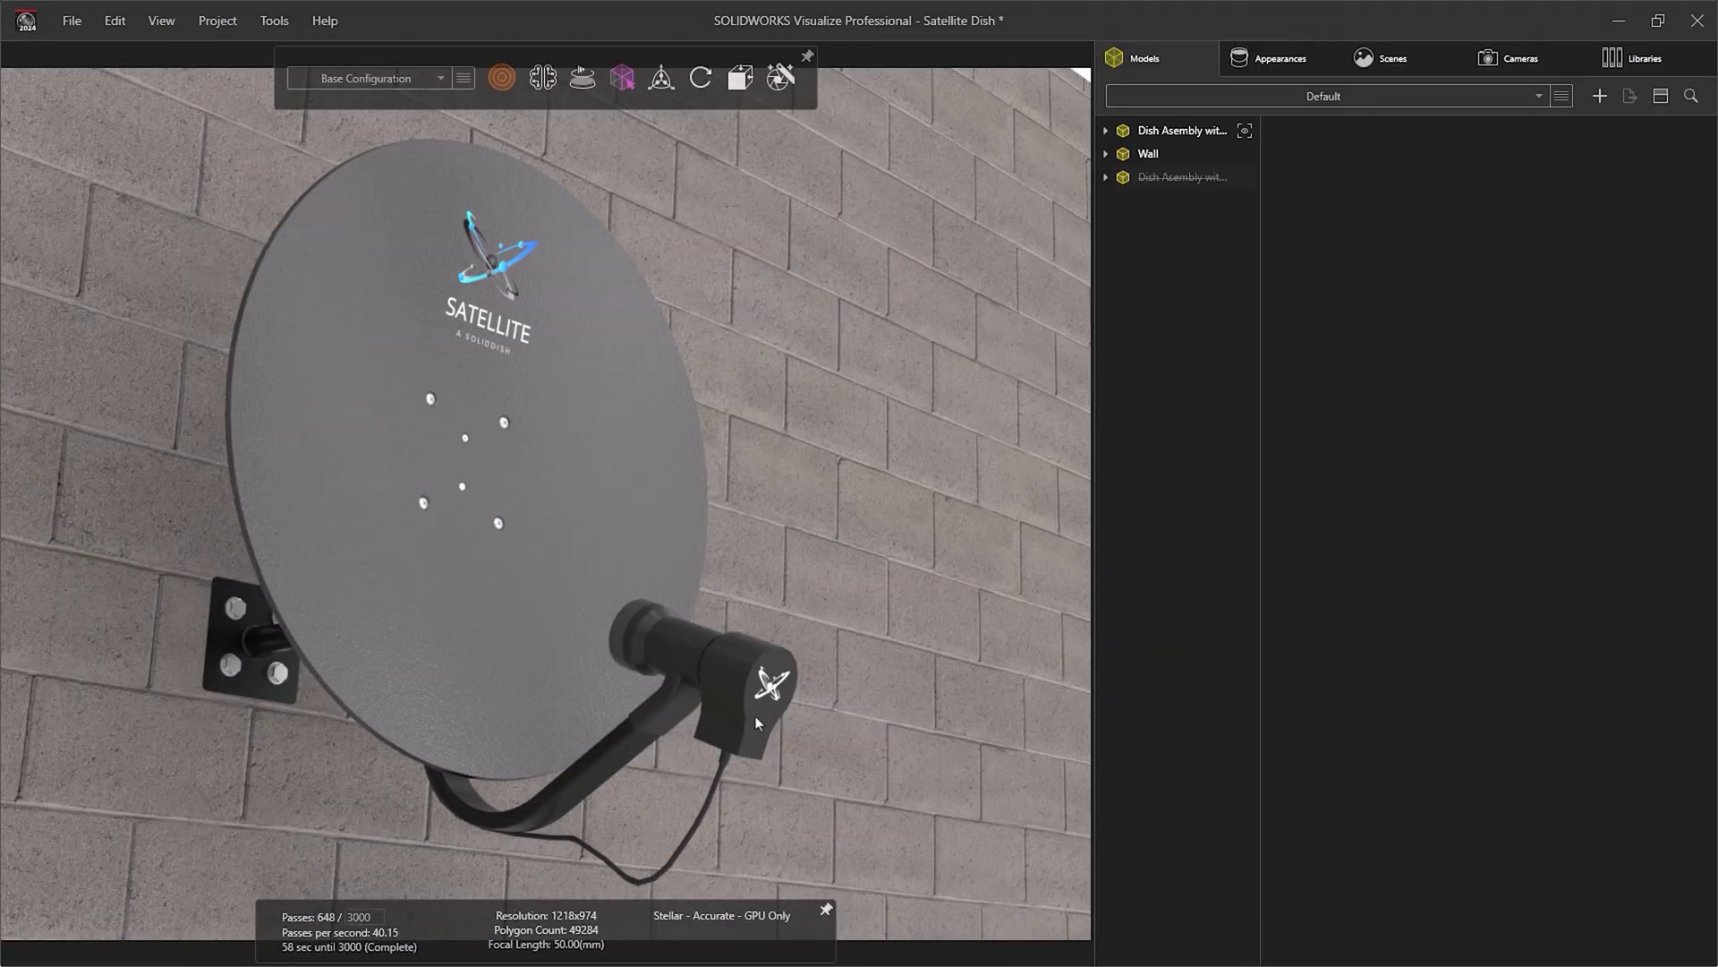
{"action": "scroll", "coordinate": [756, 722], "scroll_direction": "up", "scroll_amount": 3}
{"action": "scroll", "coordinate": [712, 686], "scroll_direction": "up", "scroll_amount": 3}
{"action": "scroll", "coordinate": [658, 651], "scroll_direction": "up", "scroll_amount": 3}
{"action": "scroll", "coordinate": [605, 617], "scroll_direction": "up", "scroll_amount": 3}
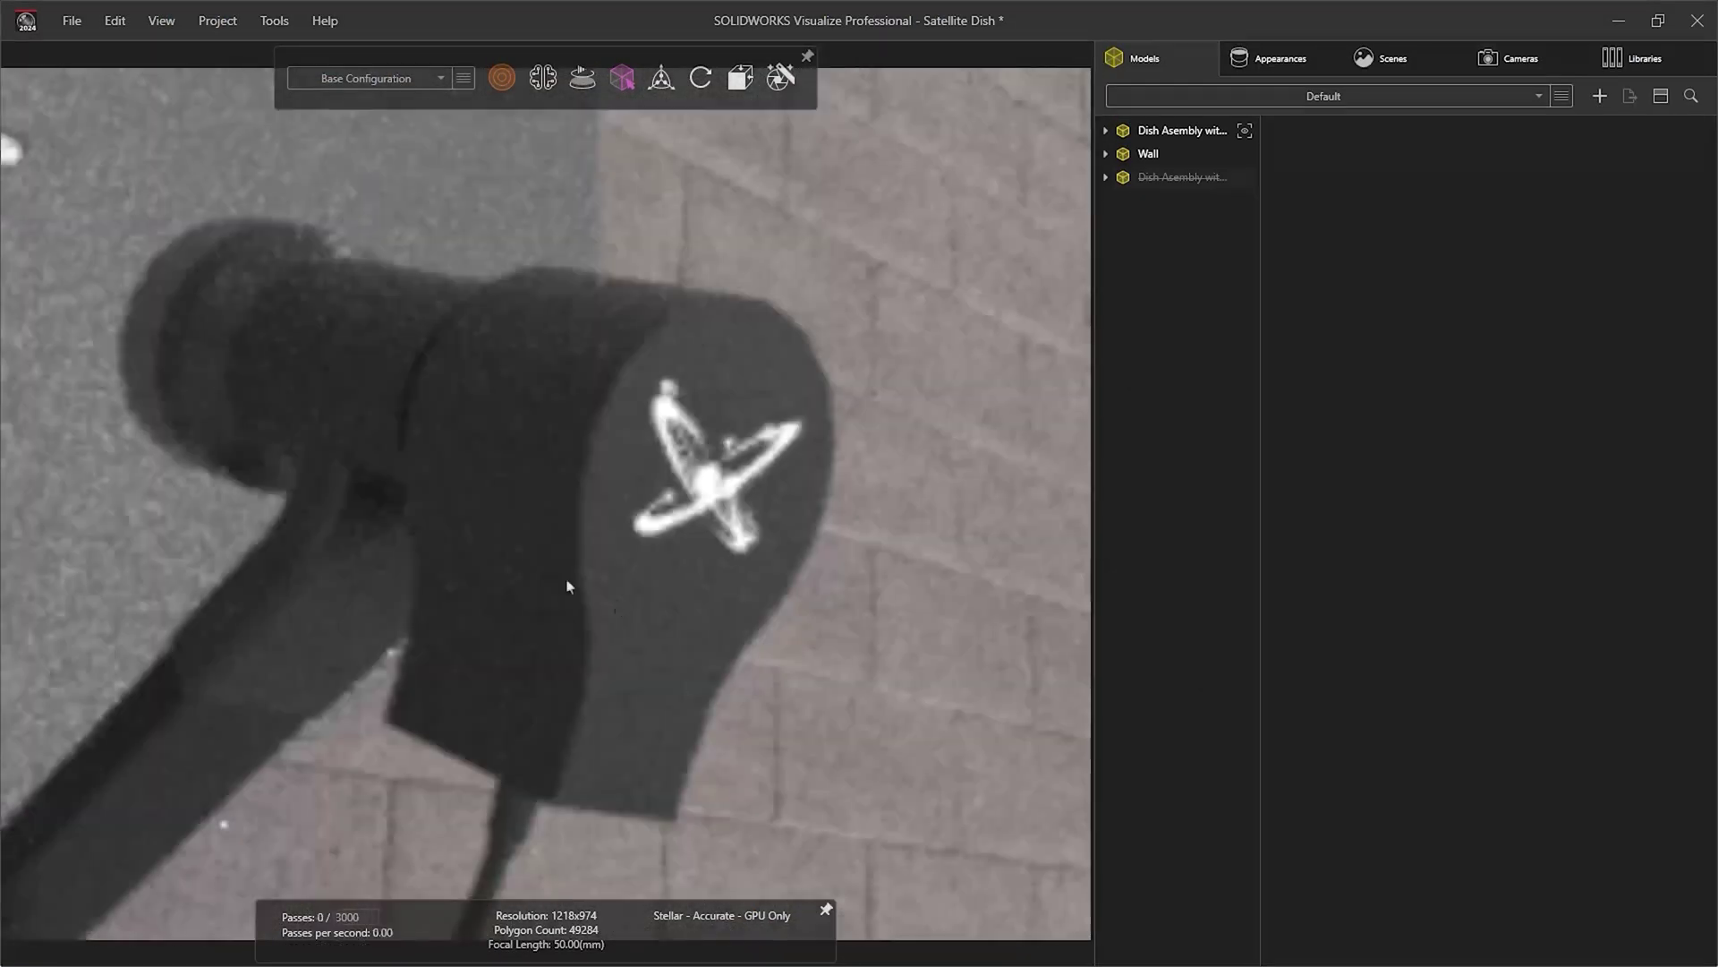
- Re-import the Dish Assembly model from its source file to refresh the housing geometry
{"action": "left_click", "coordinate": [1199, 135]}
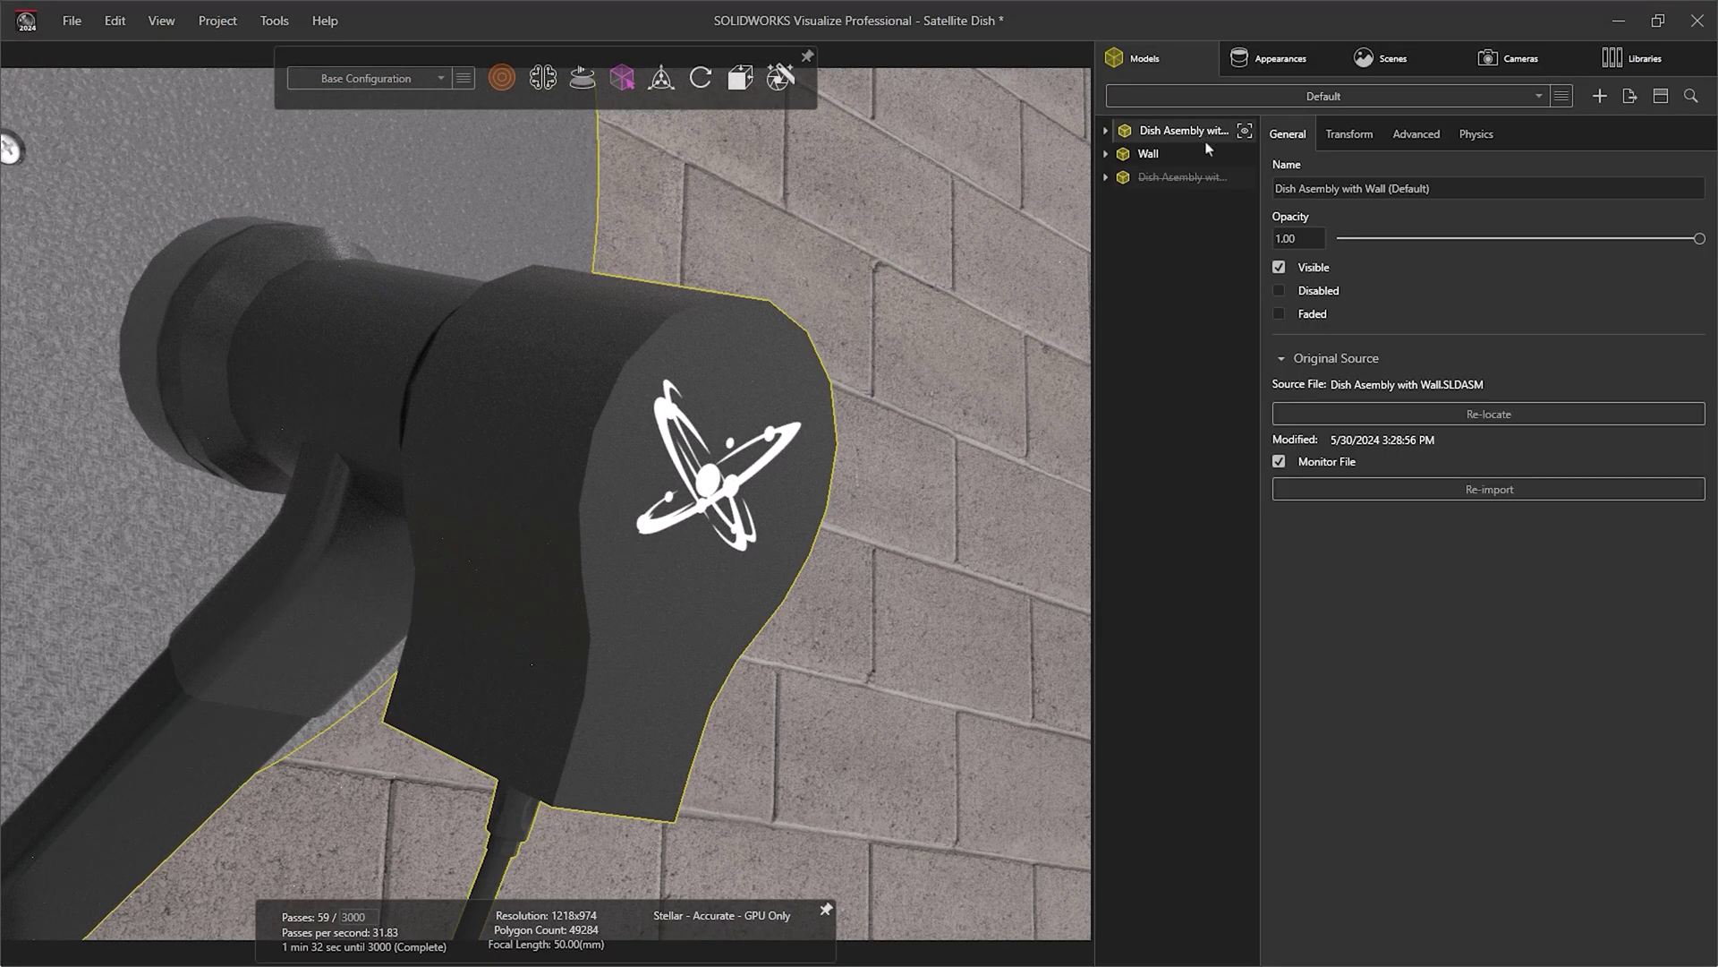
{"action": "left_click", "coordinate": [1343, 491]}
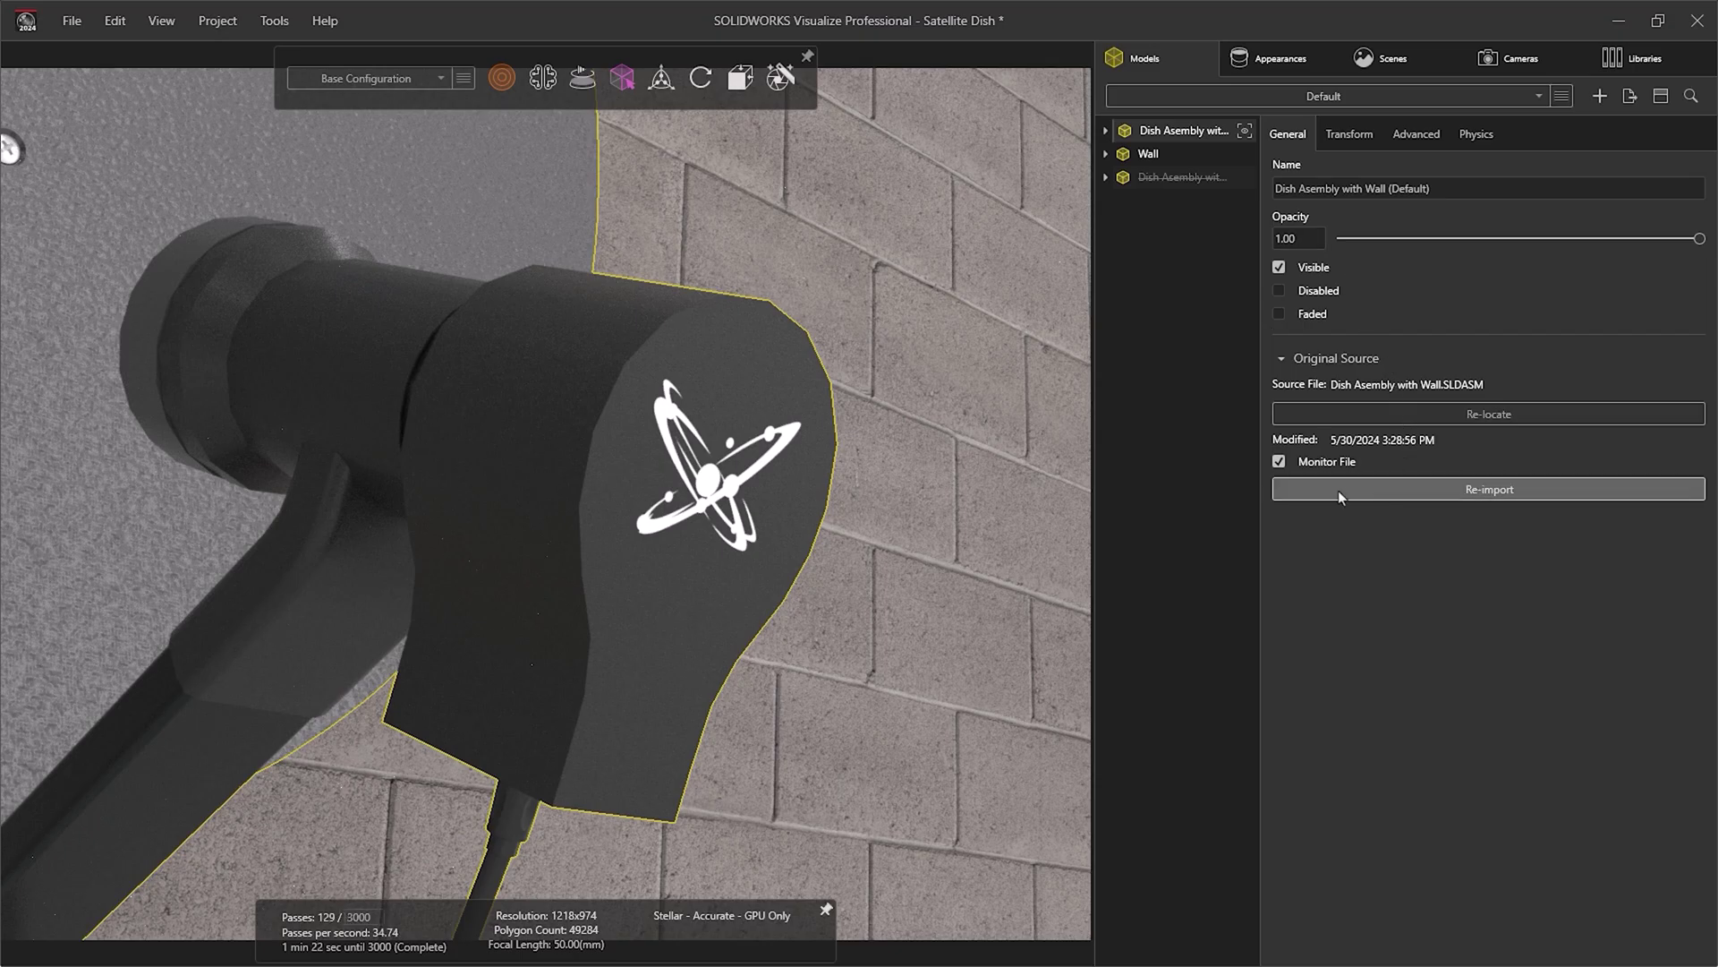
{"action": "scroll", "coordinate": [518, 511], "scroll_direction": "down", "scroll_amount": 2}
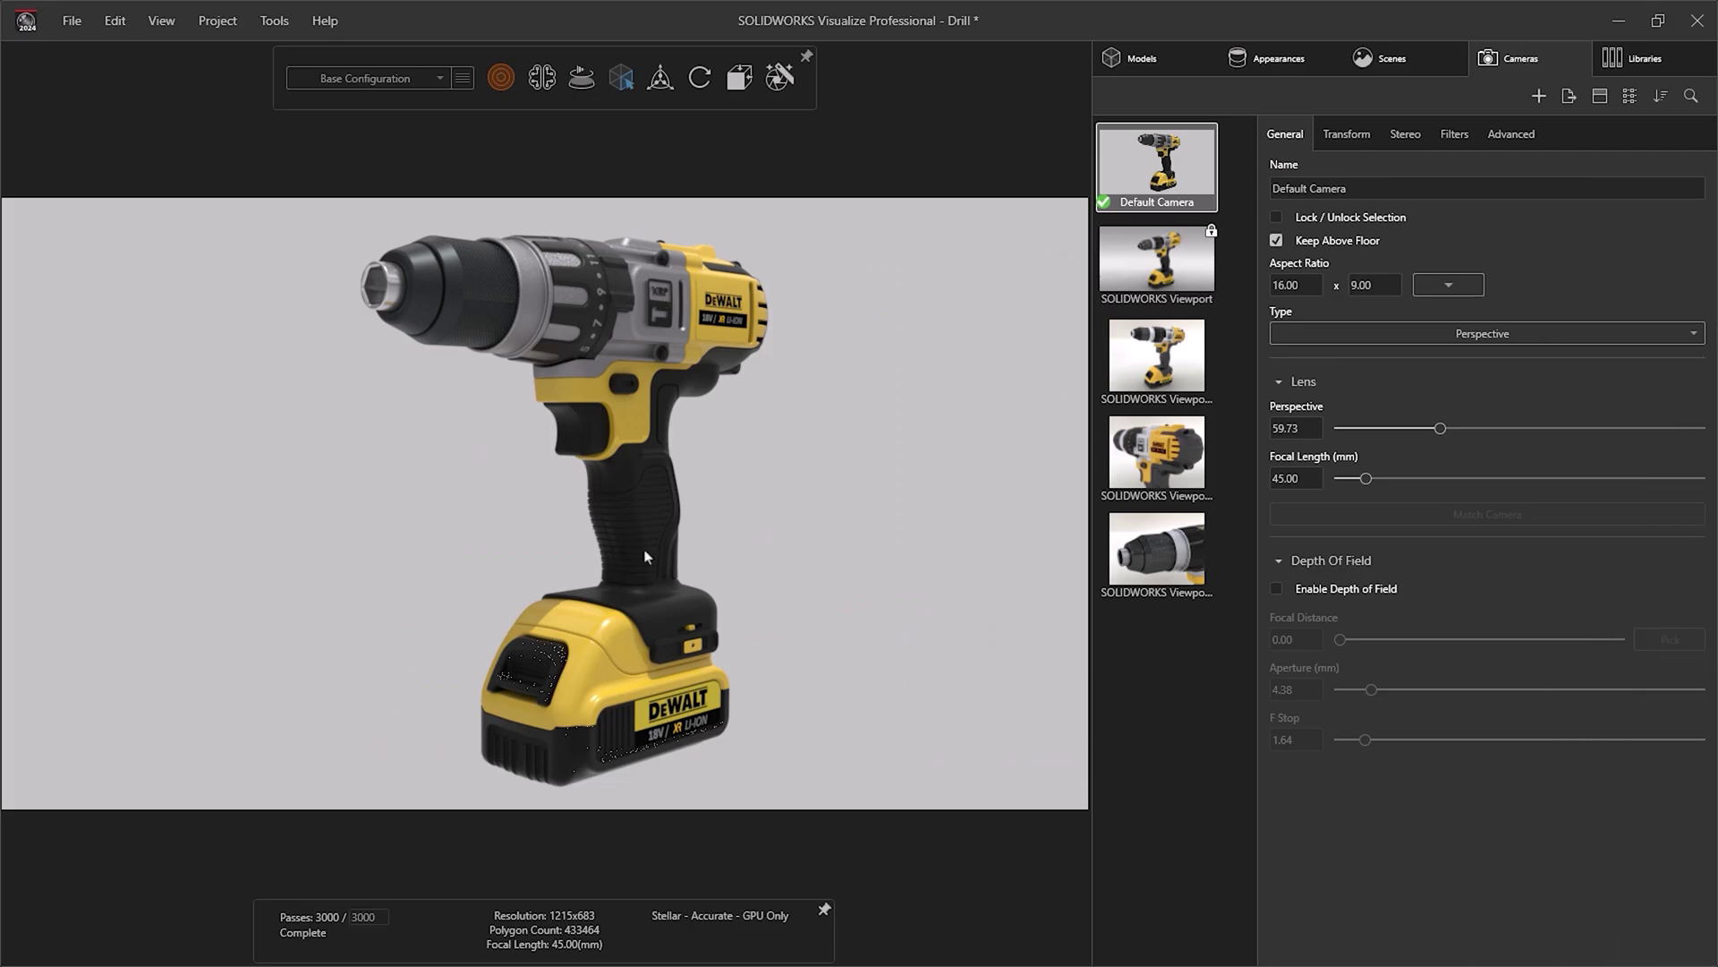
{"action": "scroll", "coordinate": [618, 538], "scroll_direction": "up", "scroll_amount": 3}
{"action": "scroll", "coordinate": [548, 510], "scroll_direction": "up", "scroll_amount": 3}
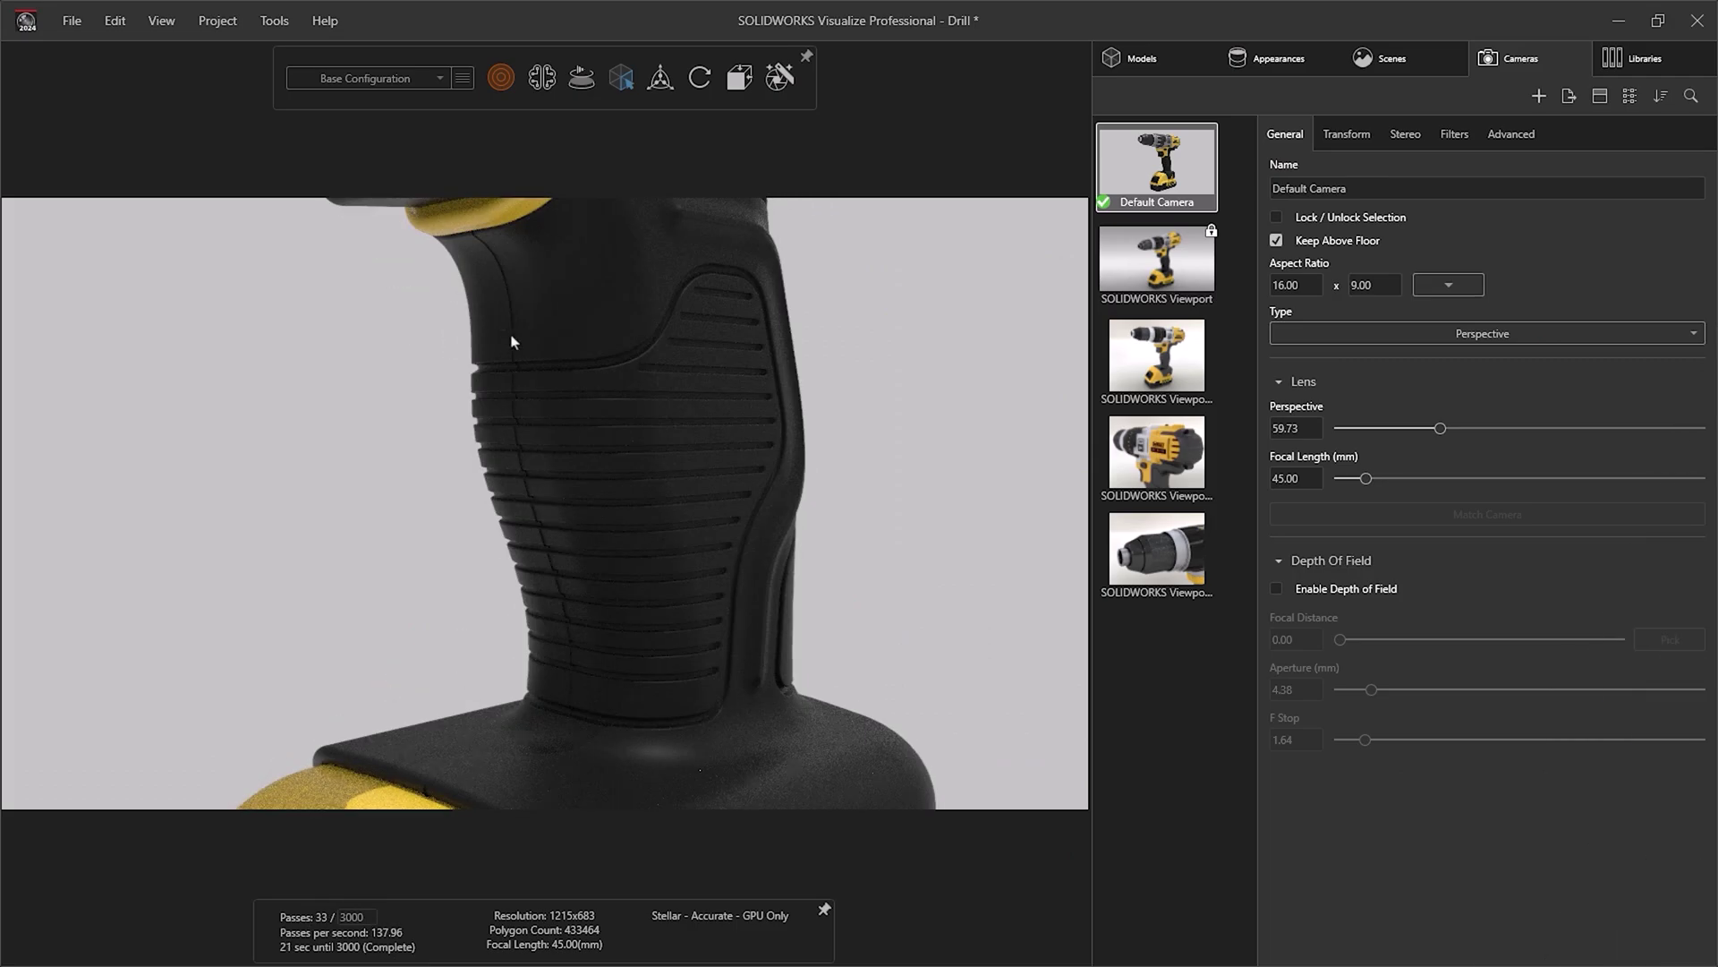
{"action": "scroll", "coordinate": [532, 486], "scroll_direction": "down", "scroll_amount": 3}
{"action": "scroll", "coordinate": [576, 537], "scroll_direction": "down", "scroll_amount": 3}
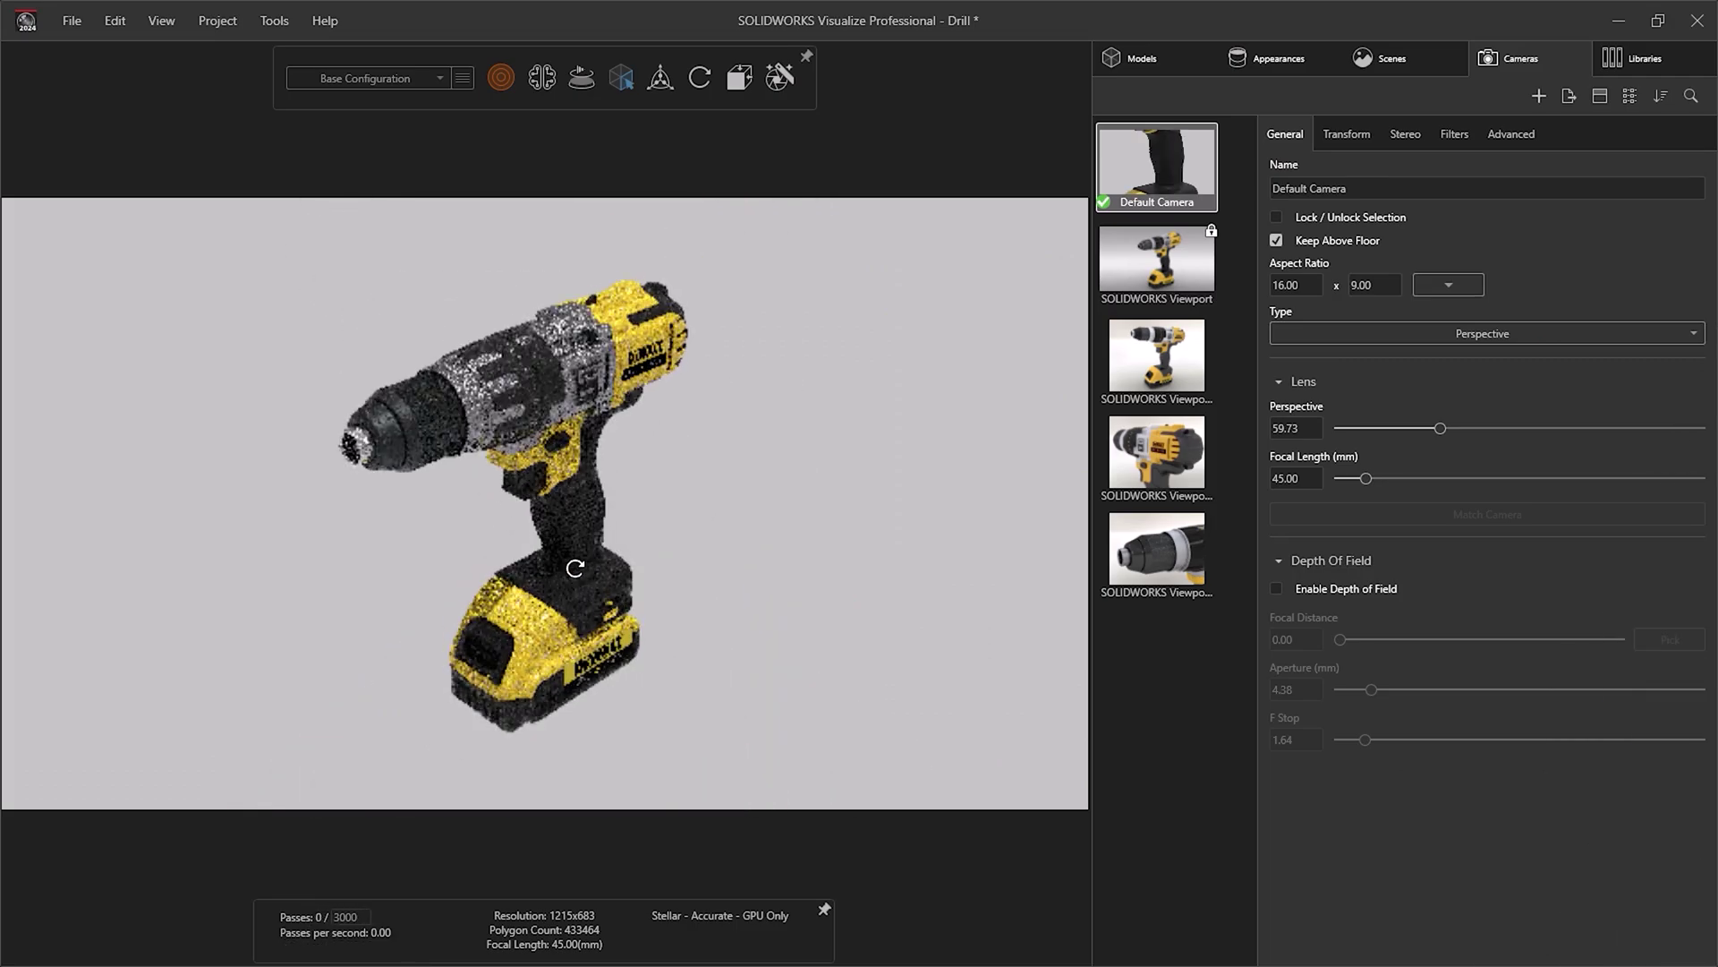
{"action": "scroll", "coordinate": [579, 403], "scroll_direction": "up", "scroll_amount": 3}
{"action": "scroll", "coordinate": [574, 468], "scroll_direction": "up", "scroll_amount": 2}
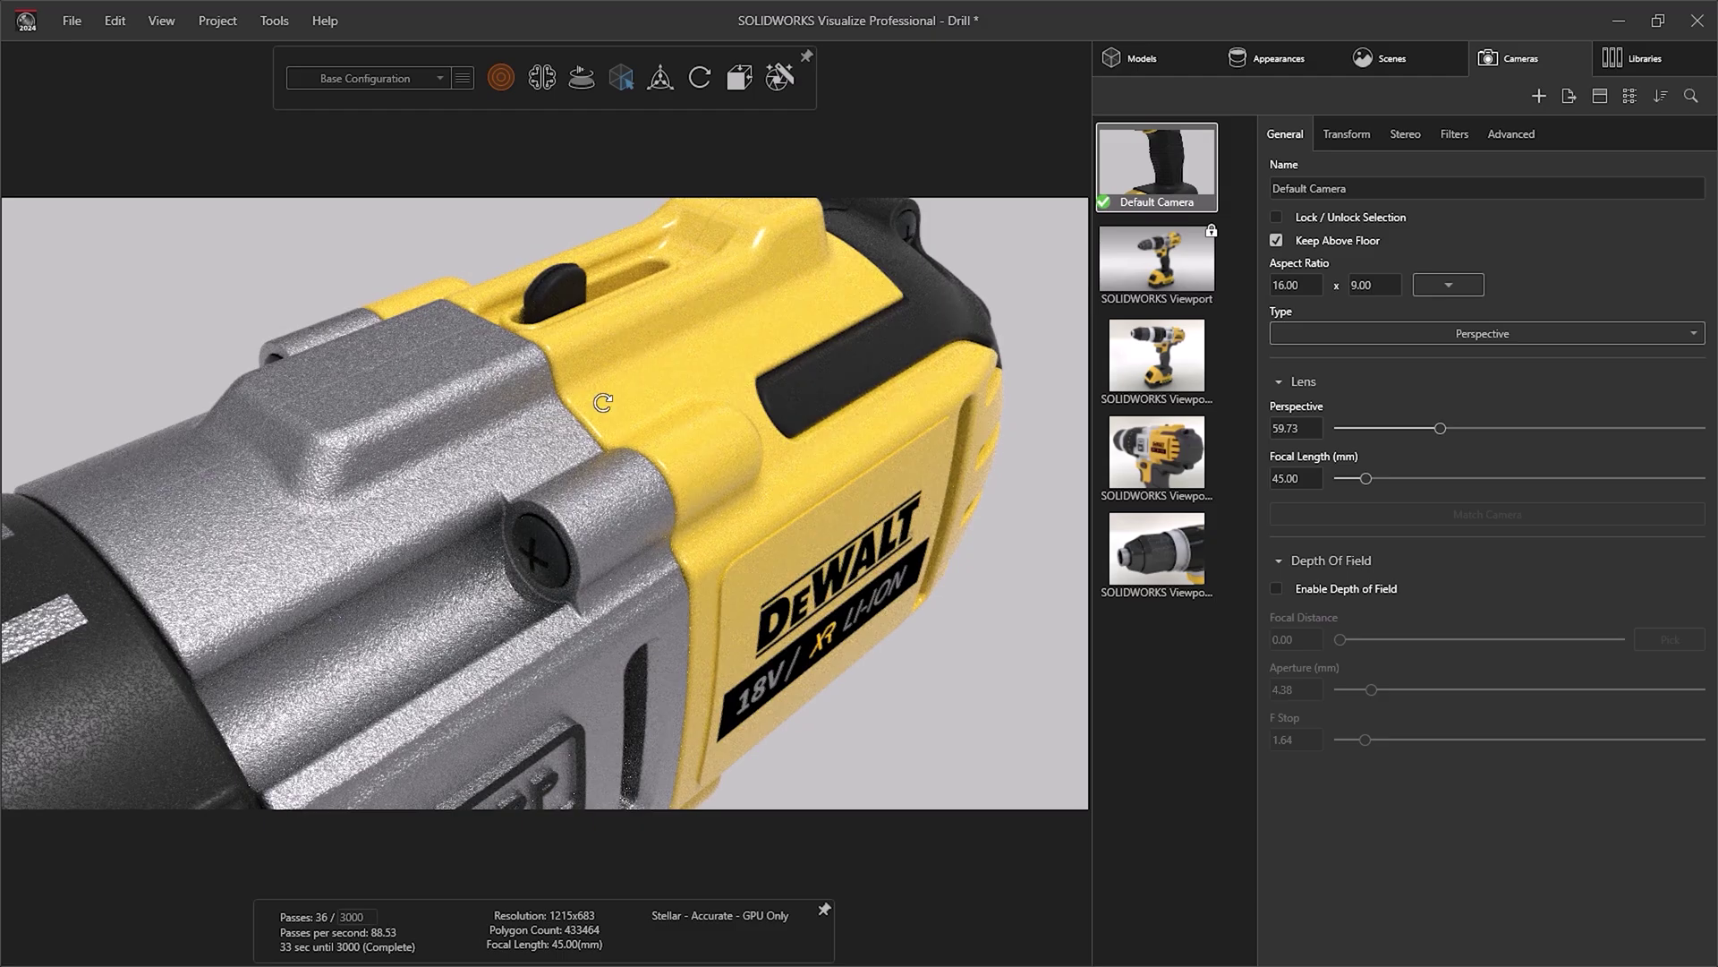
- Hide the DEWALT DRILL ASSEMBLY in the Models list, inspect the rest, then show it again
{"action": "left_click_drag", "start_coordinate": [574, 469], "coordinate": [583, 473]}
{"action": "scroll", "coordinate": [756, 434], "scroll_direction": "up", "scroll_amount": 2}
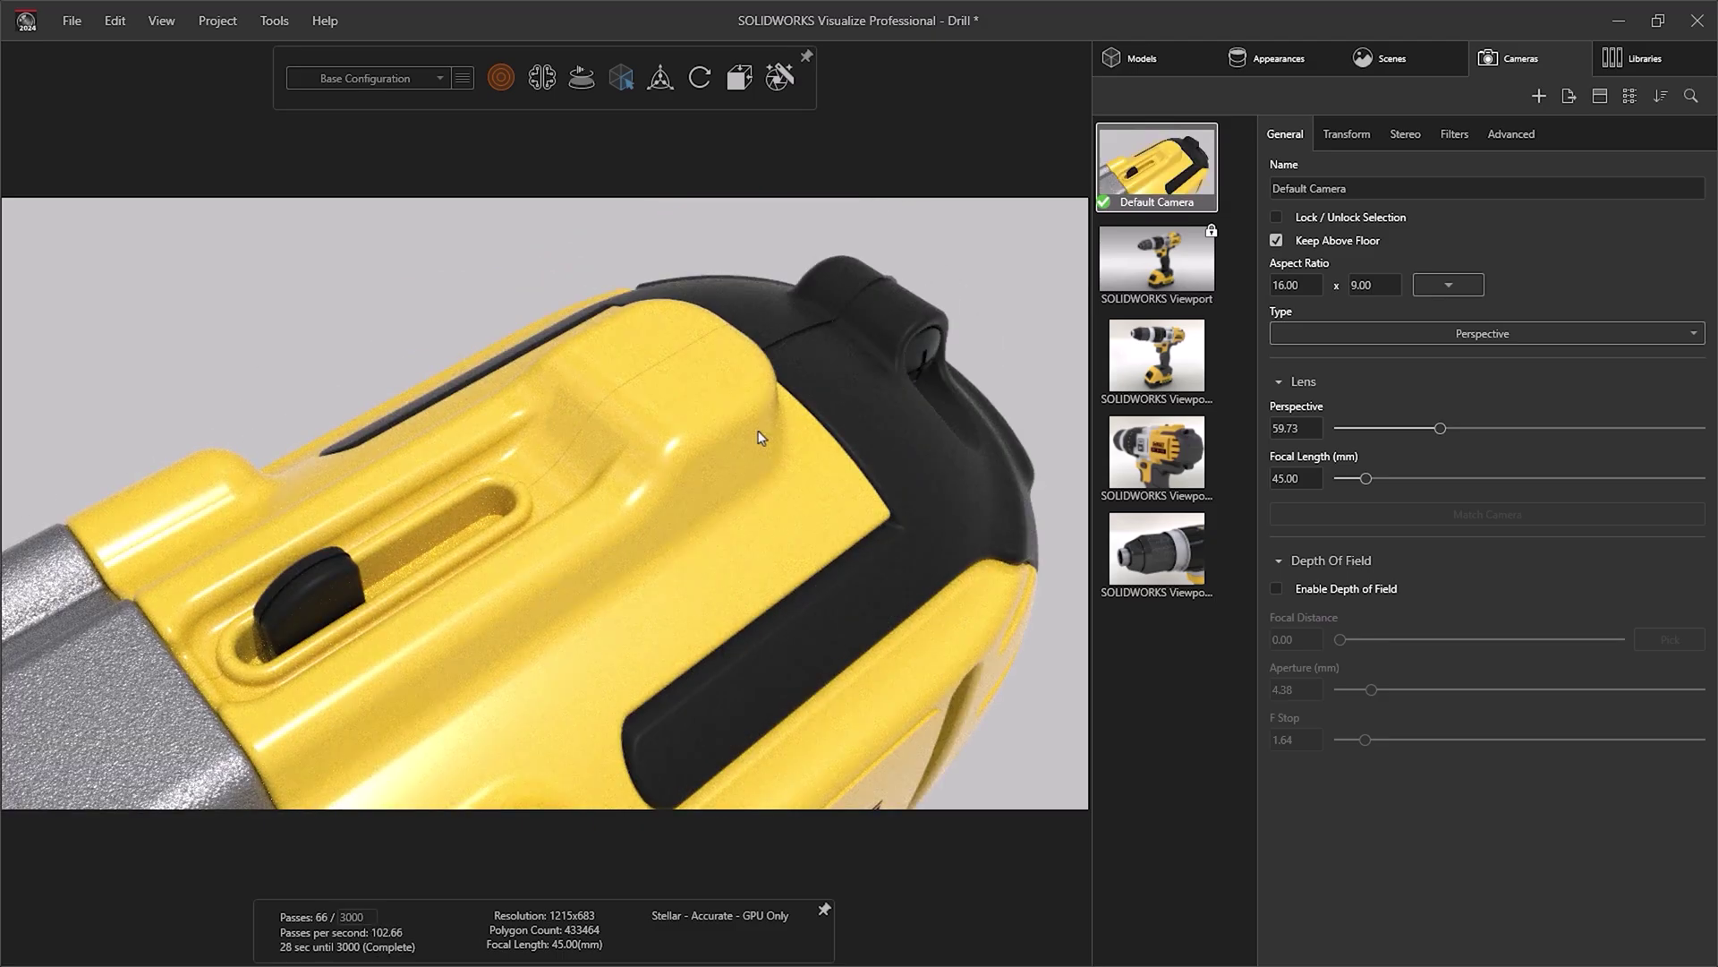
{"action": "scroll", "coordinate": [528, 561], "scroll_direction": "down", "scroll_amount": 3}
{"action": "left_click_drag", "start_coordinate": [475, 569], "coordinate": [389, 537]}
{"action": "scroll", "coordinate": [367, 524], "scroll_direction": "up", "scroll_amount": 3}
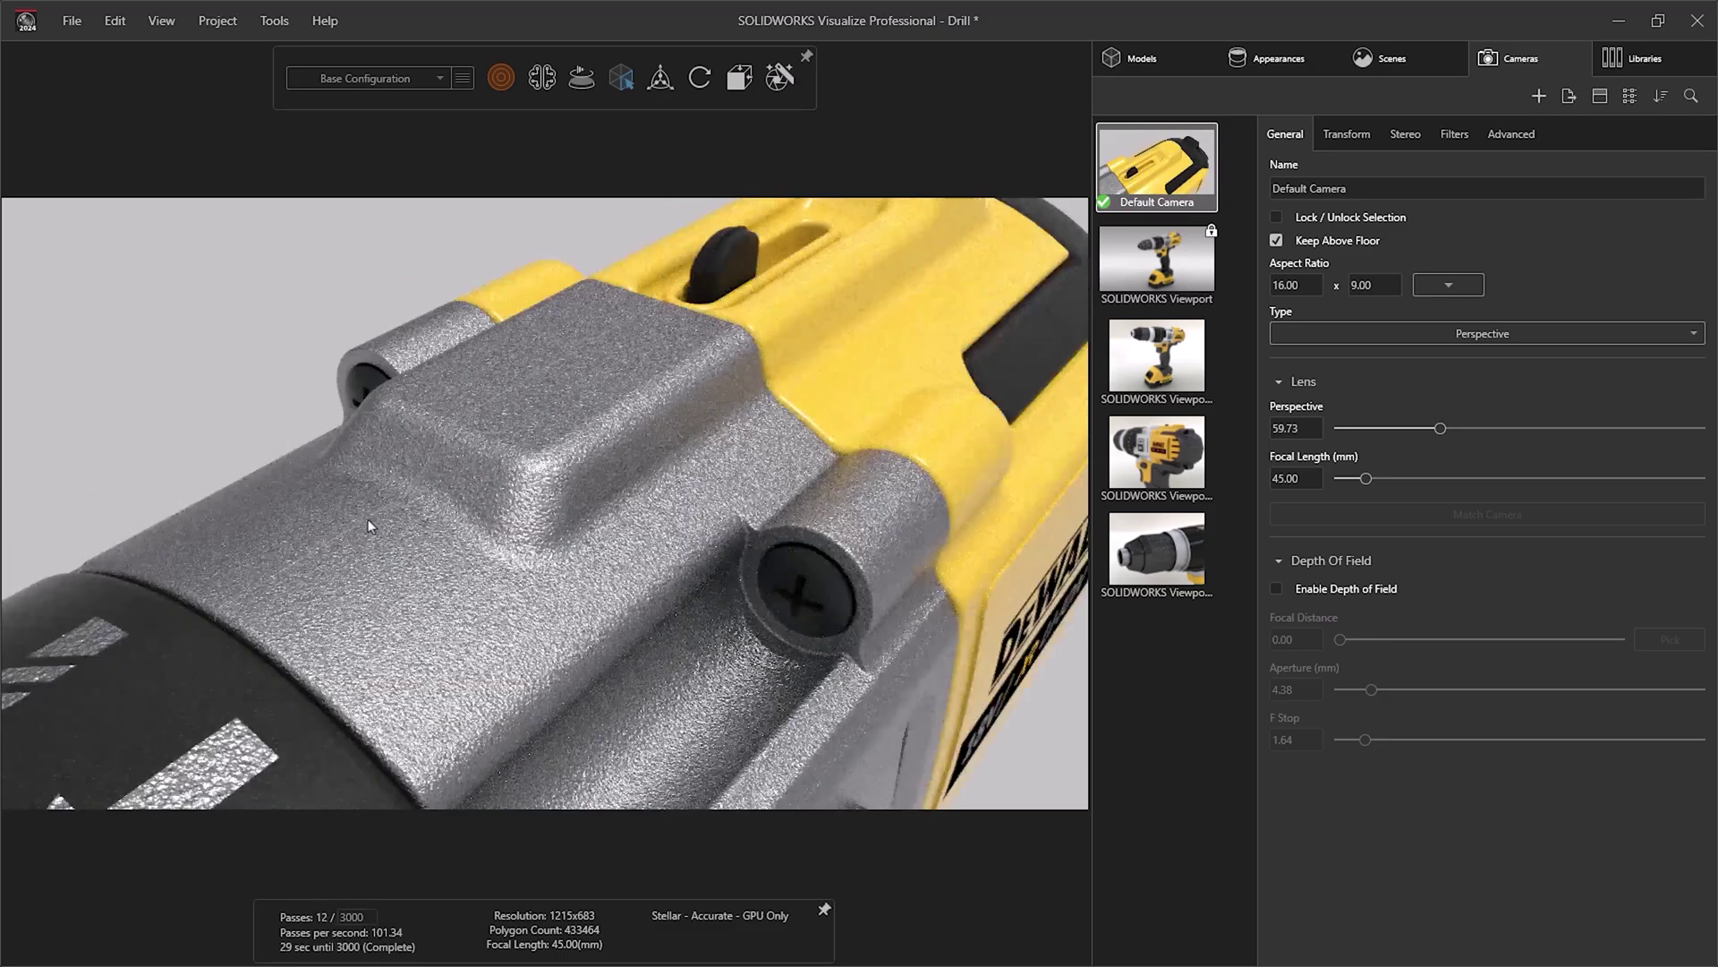
{"action": "scroll", "coordinate": [355, 547], "scroll_direction": "down", "scroll_amount": 5}
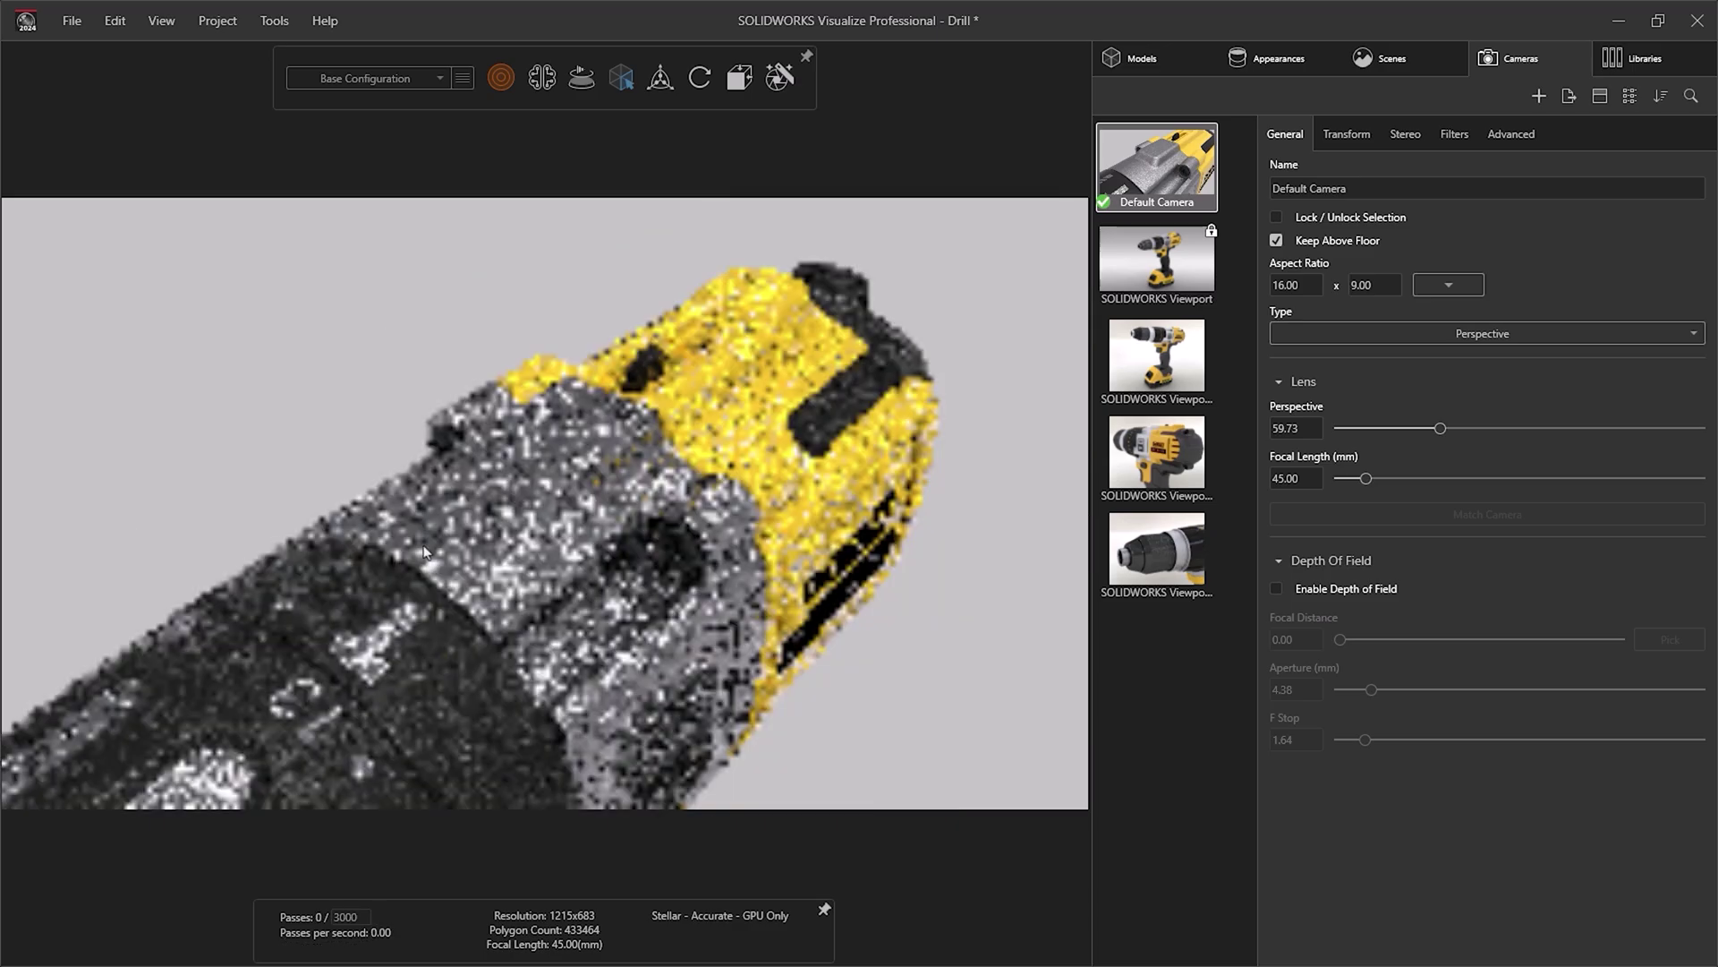
{"action": "left_click_drag", "start_coordinate": [354, 547], "coordinate": [522, 721]}
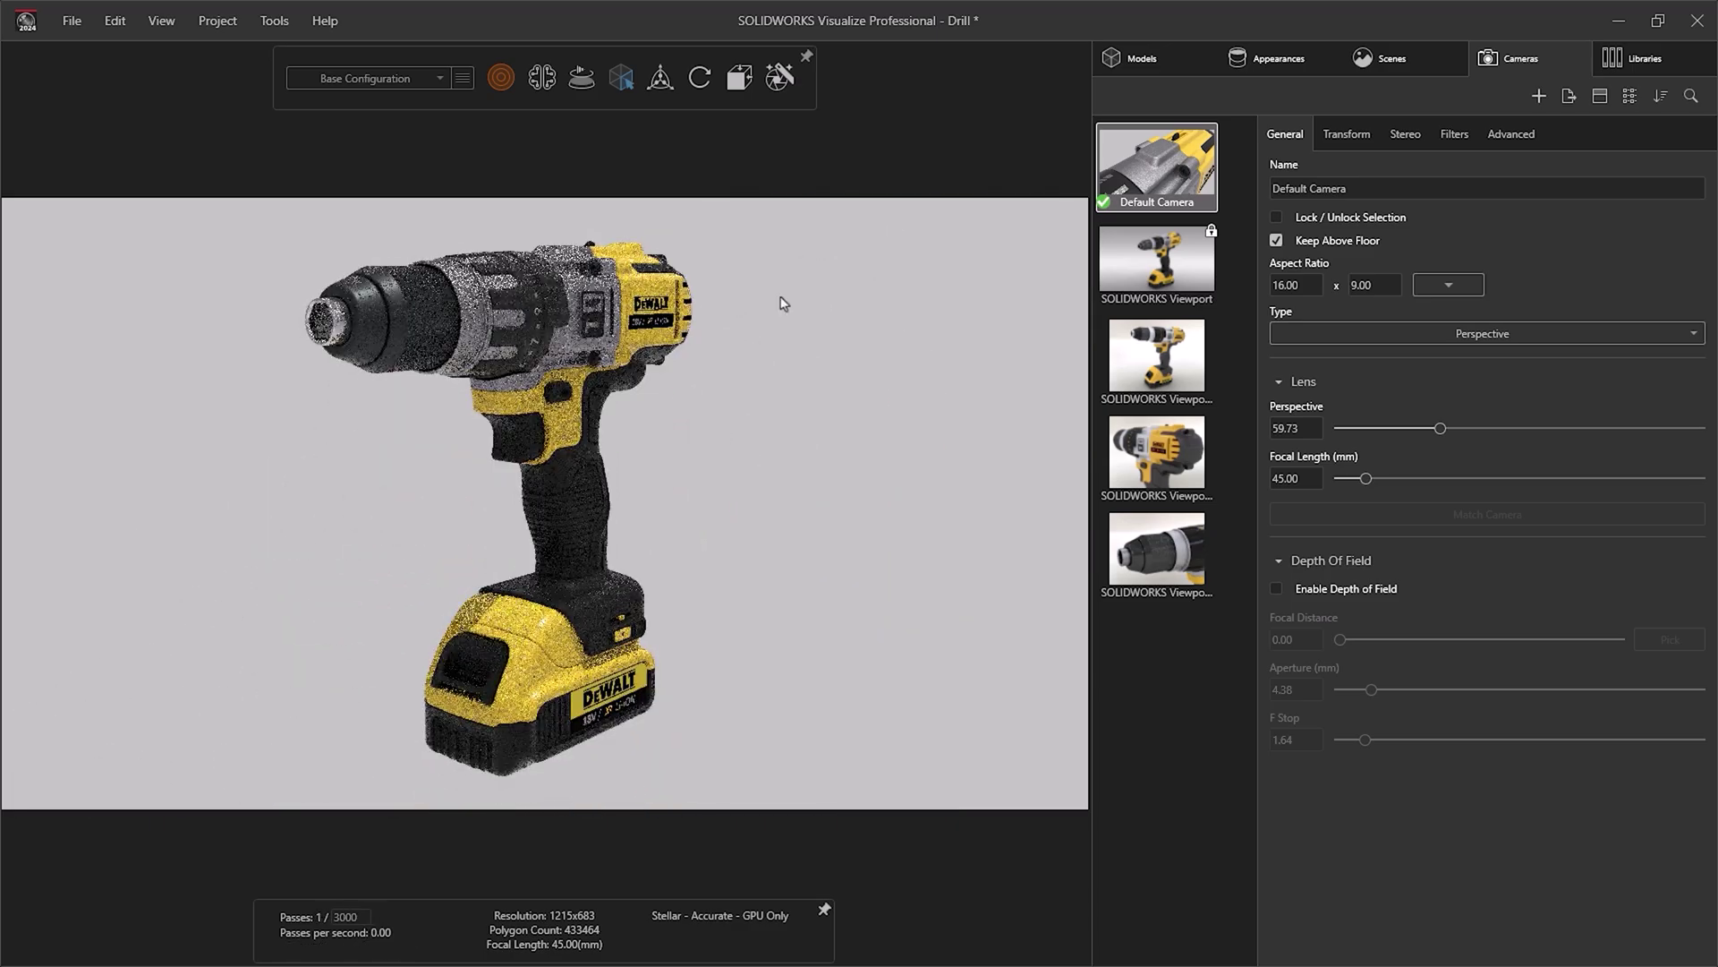
{"action": "left_click", "coordinate": [1151, 66]}
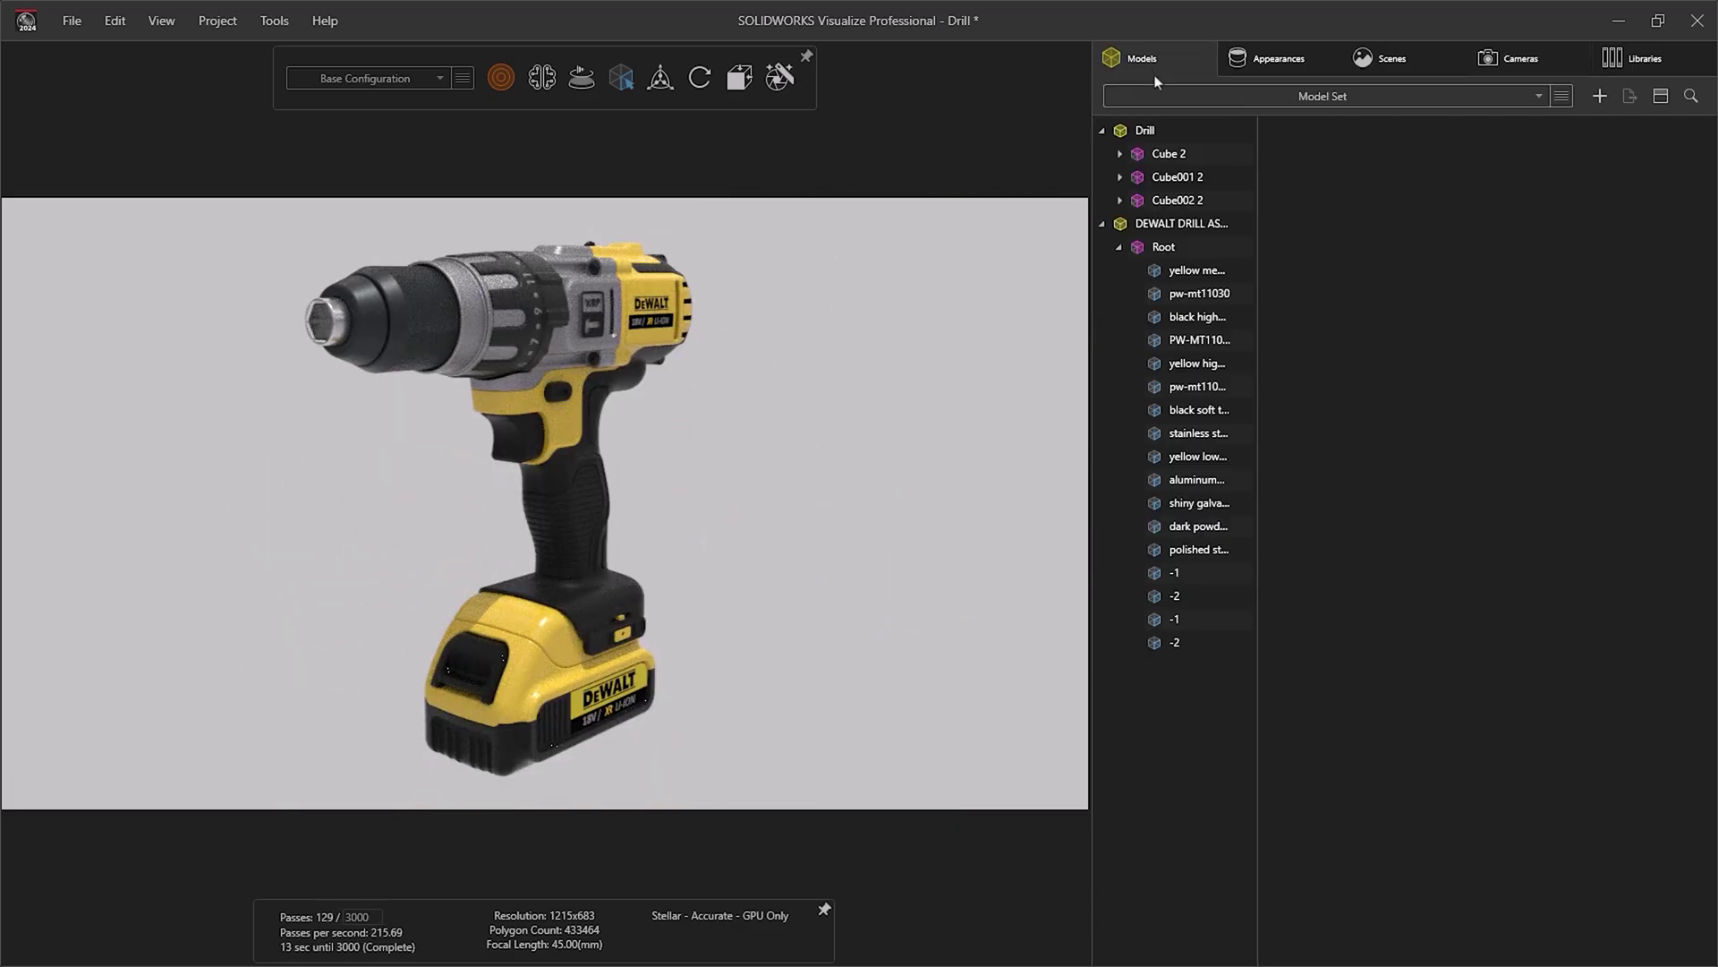
{"action": "left_click", "coordinate": [1241, 226]}
{"action": "left_click", "coordinate": [863, 355]}
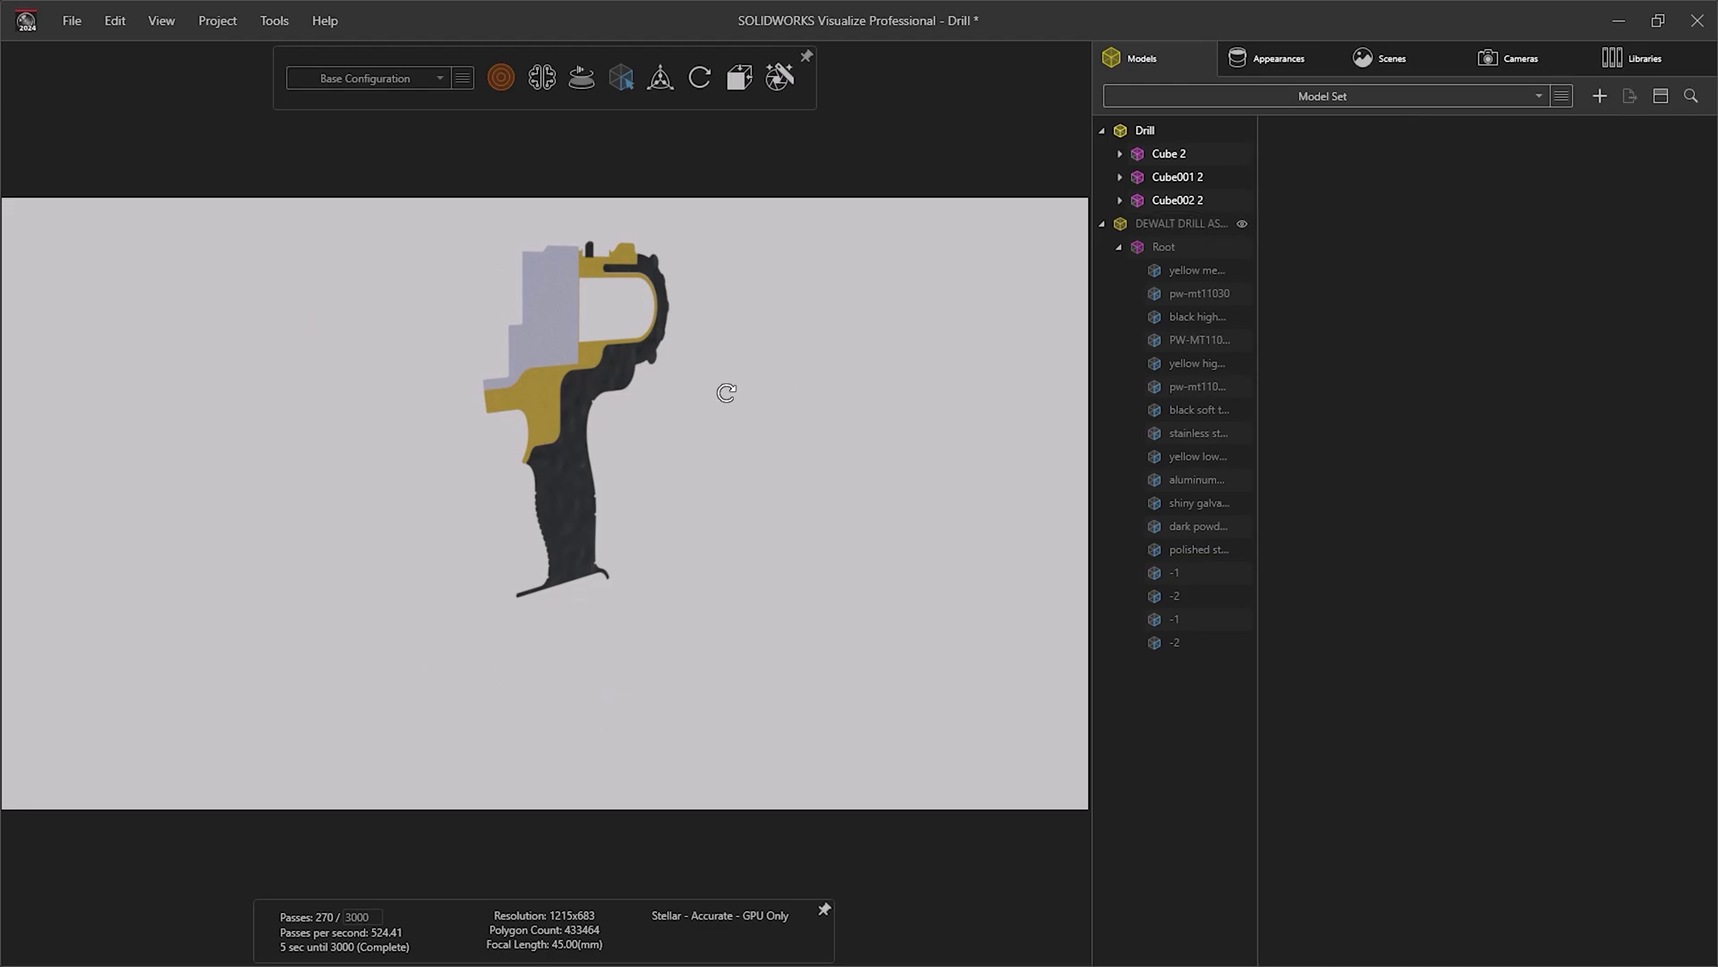
{"action": "mouse_move", "coordinate": [726, 388]}
{"action": "left_mouse_down"}
{"action": "mouse_move", "coordinate": [401, 458]}
{"action": "mouse_move", "coordinate": [653, 461]}
{"action": "left_mouse_up"}
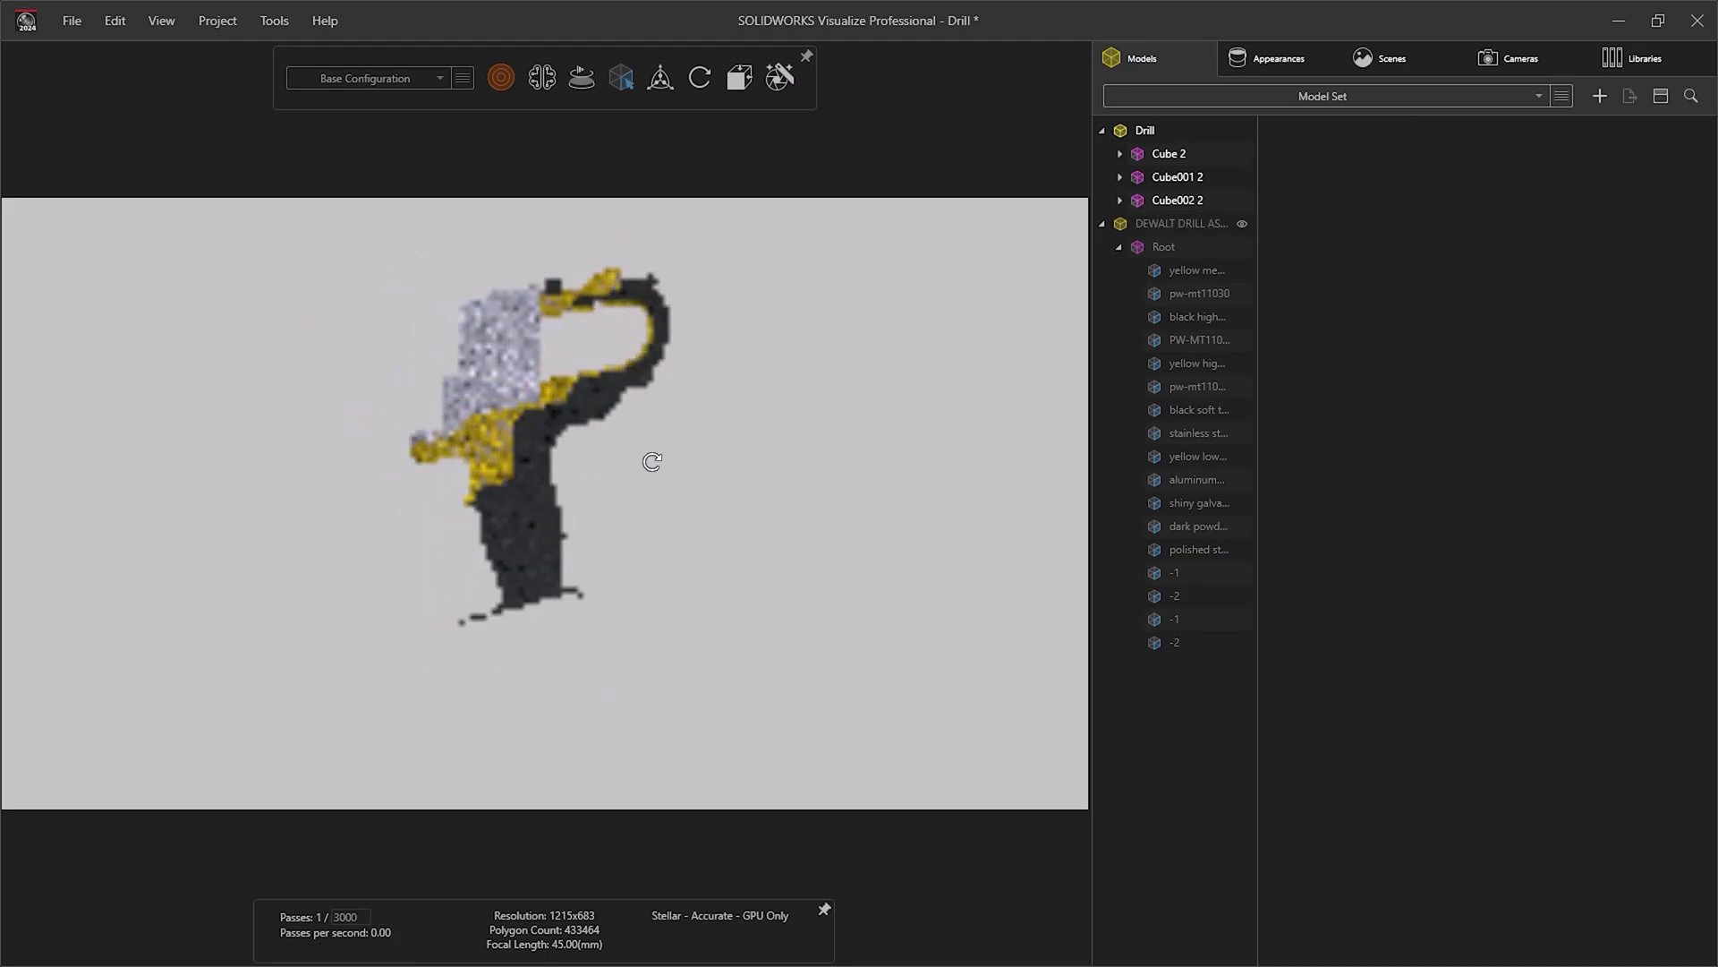
{"action": "left_click", "coordinate": [1242, 225]}
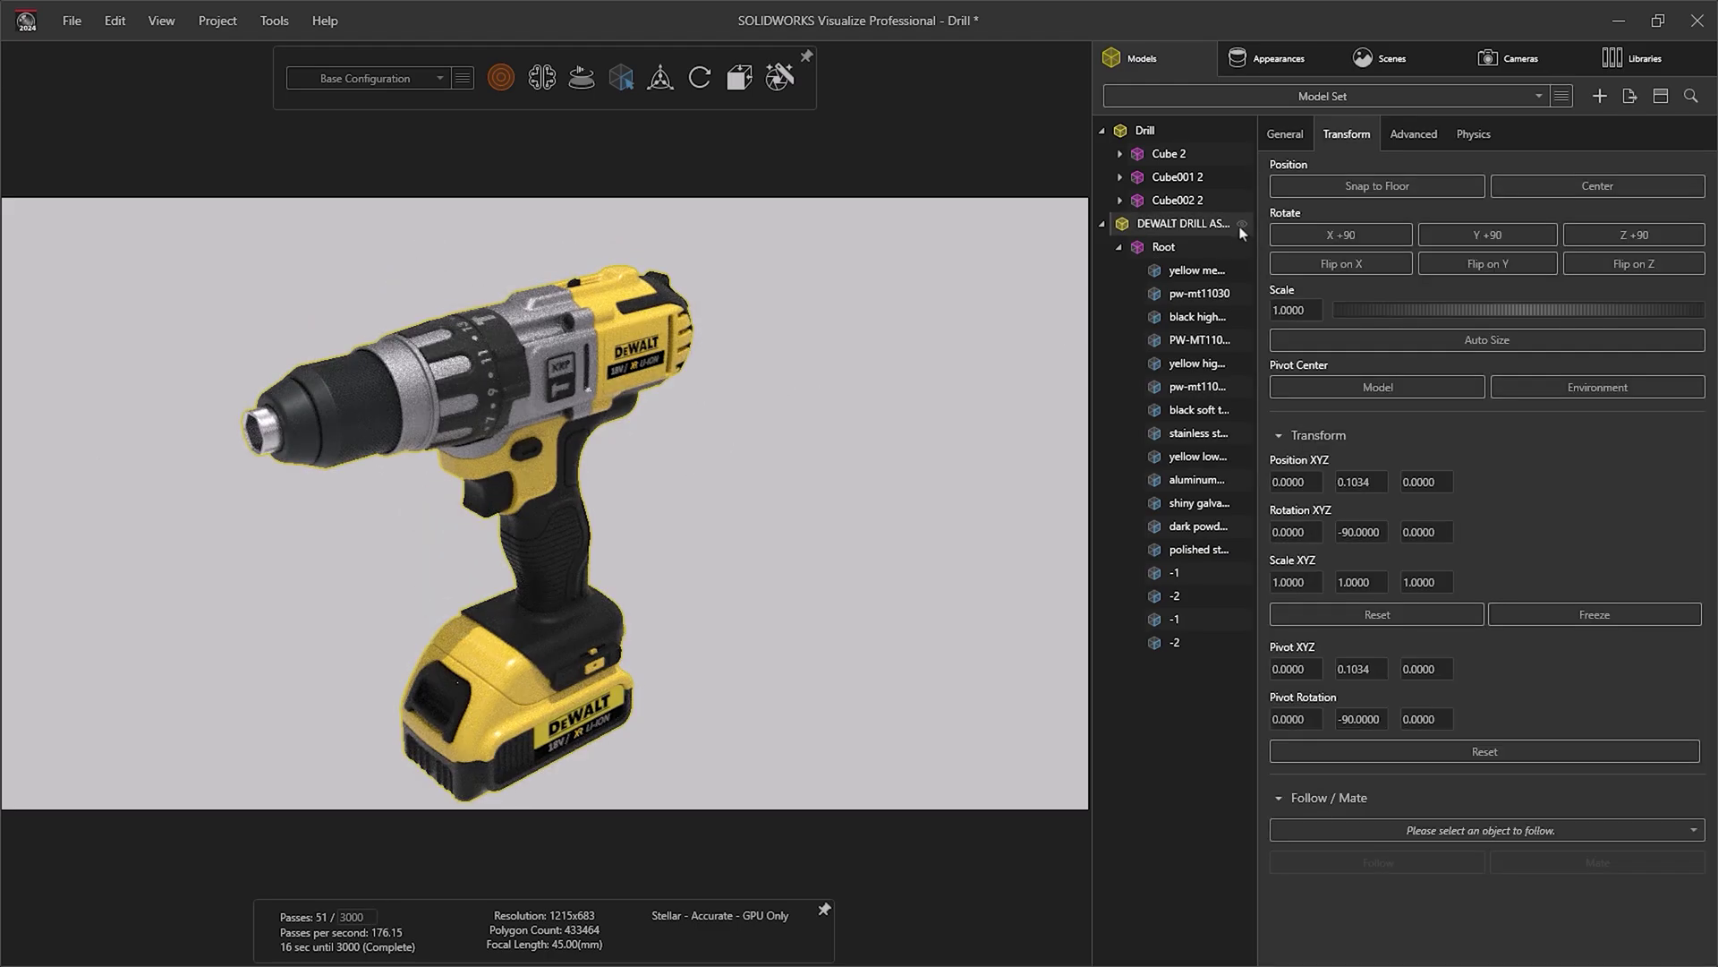
{"action": "scroll", "coordinate": [592, 340], "scroll_direction": "up", "scroll_amount": 2}
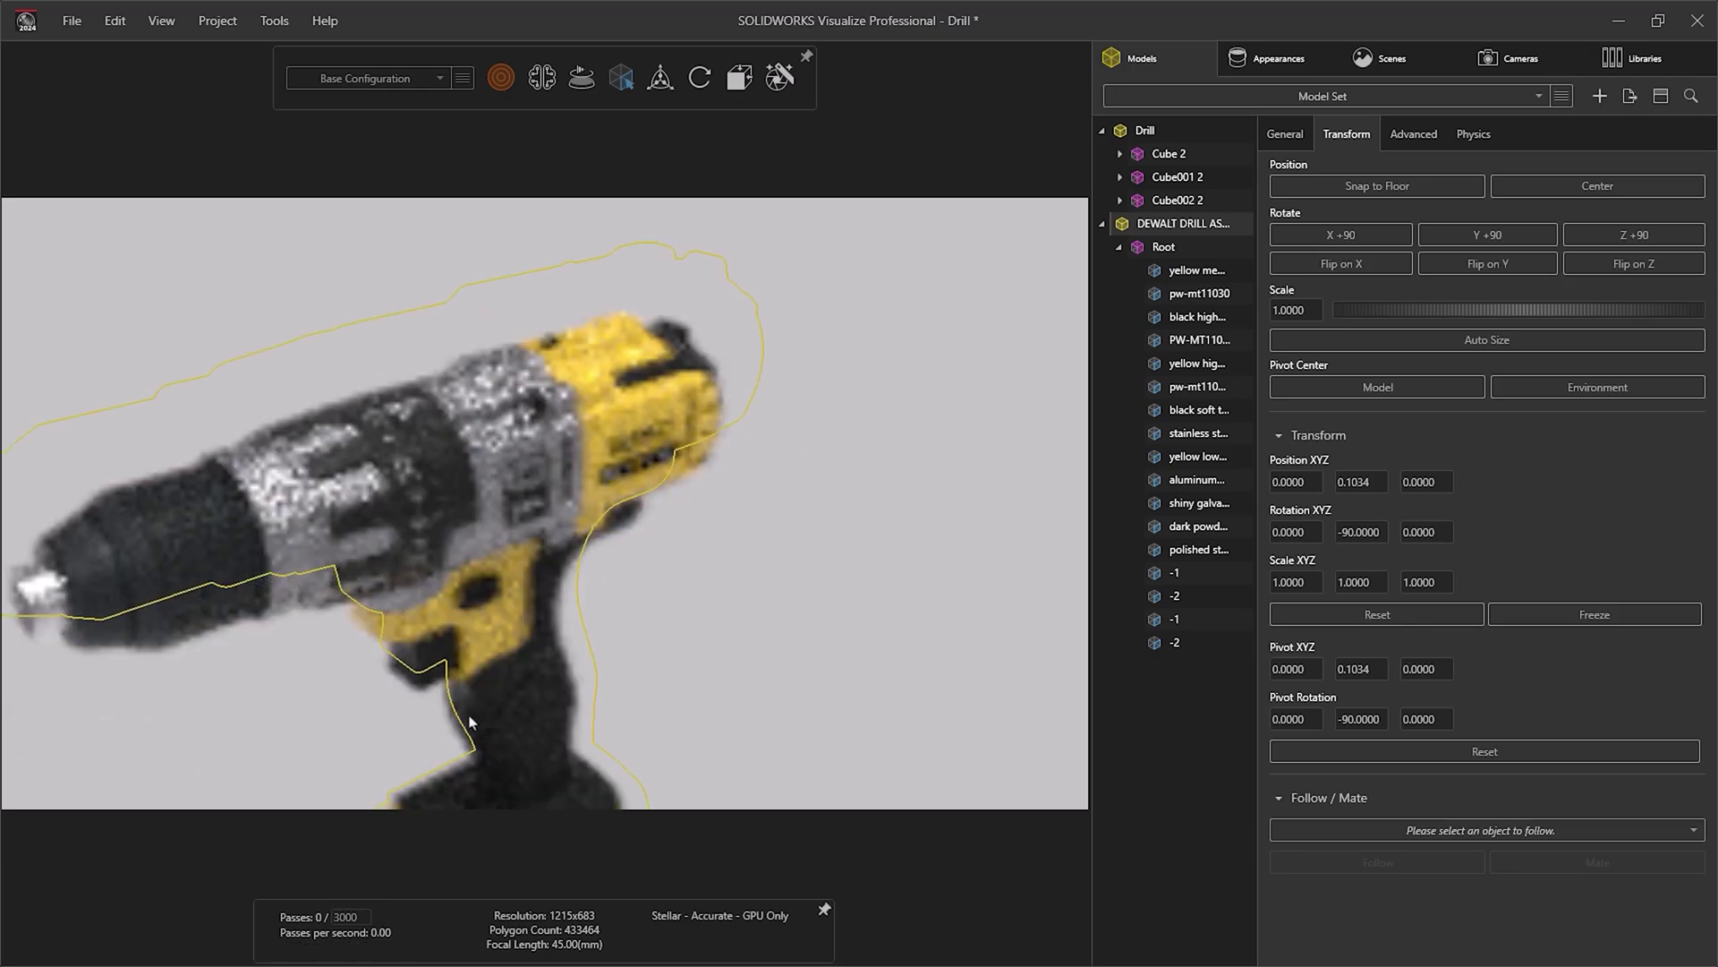
{"action": "scroll", "coordinate": [490, 661], "scroll_direction": "up", "scroll_amount": 5}
{"action": "scroll", "coordinate": [491, 661], "scroll_direction": "up", "scroll_amount": 2}
- Frame the drill handle up close and toggle the Cube001 2 object off and back on
{"action": "left_click_drag", "start_coordinate": [542, 576], "coordinate": [1086, 219]}
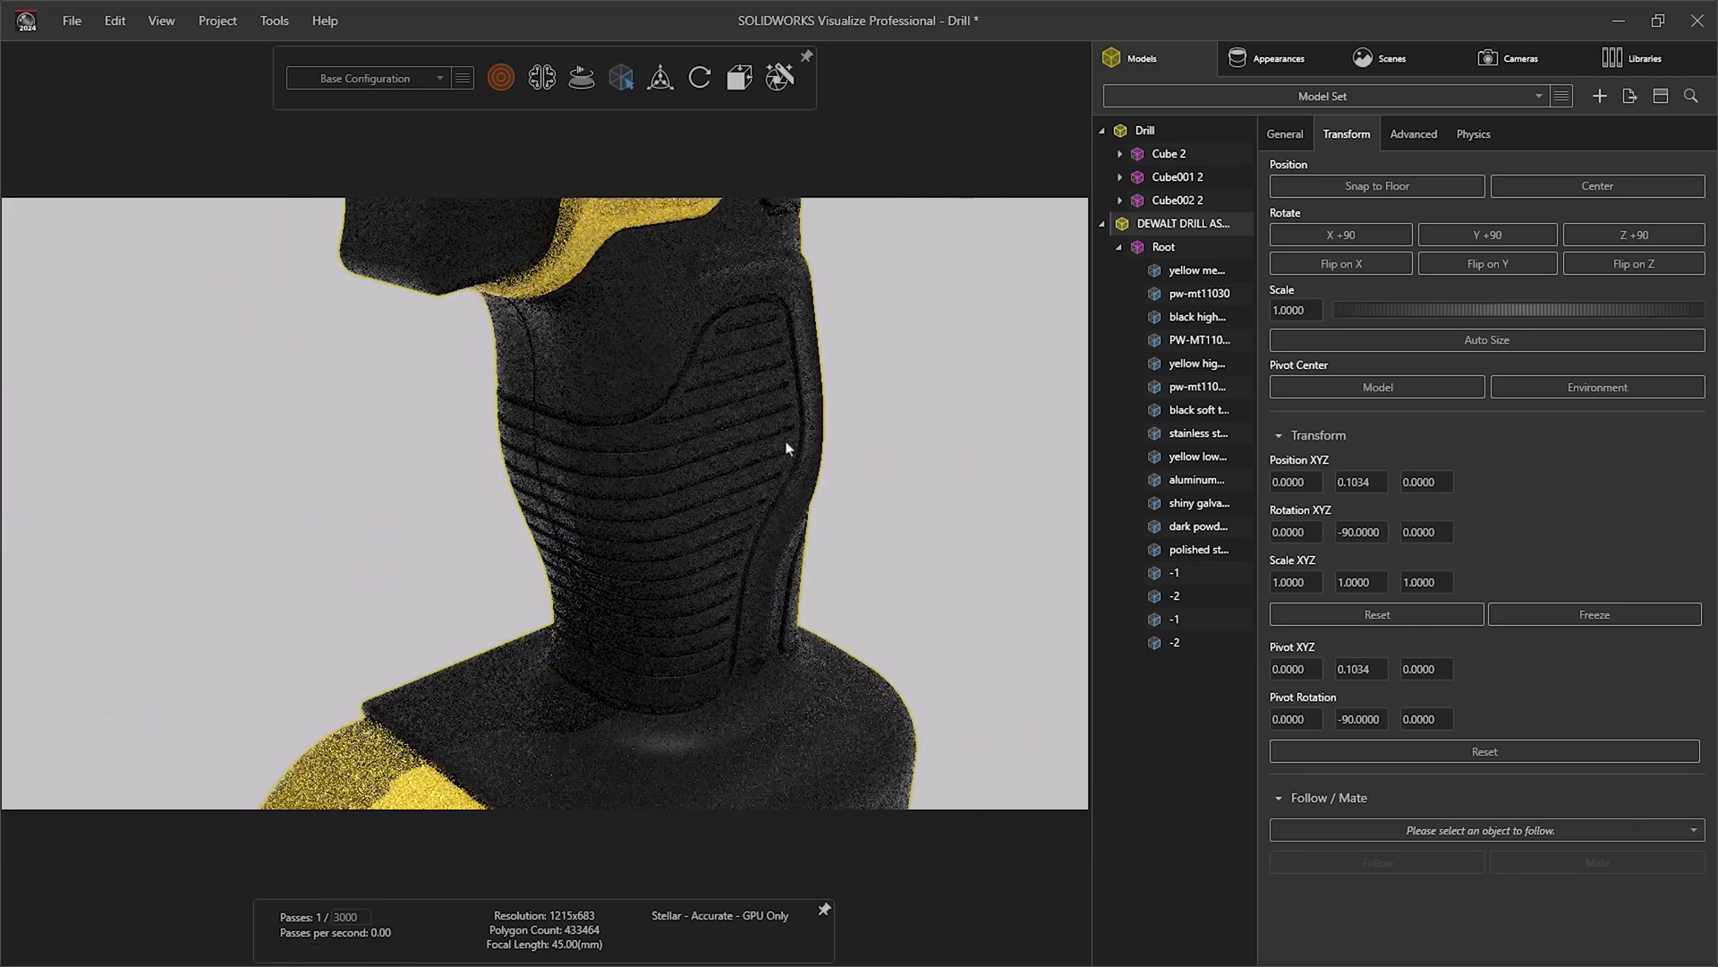
{"action": "left_click", "coordinate": [1241, 177]}
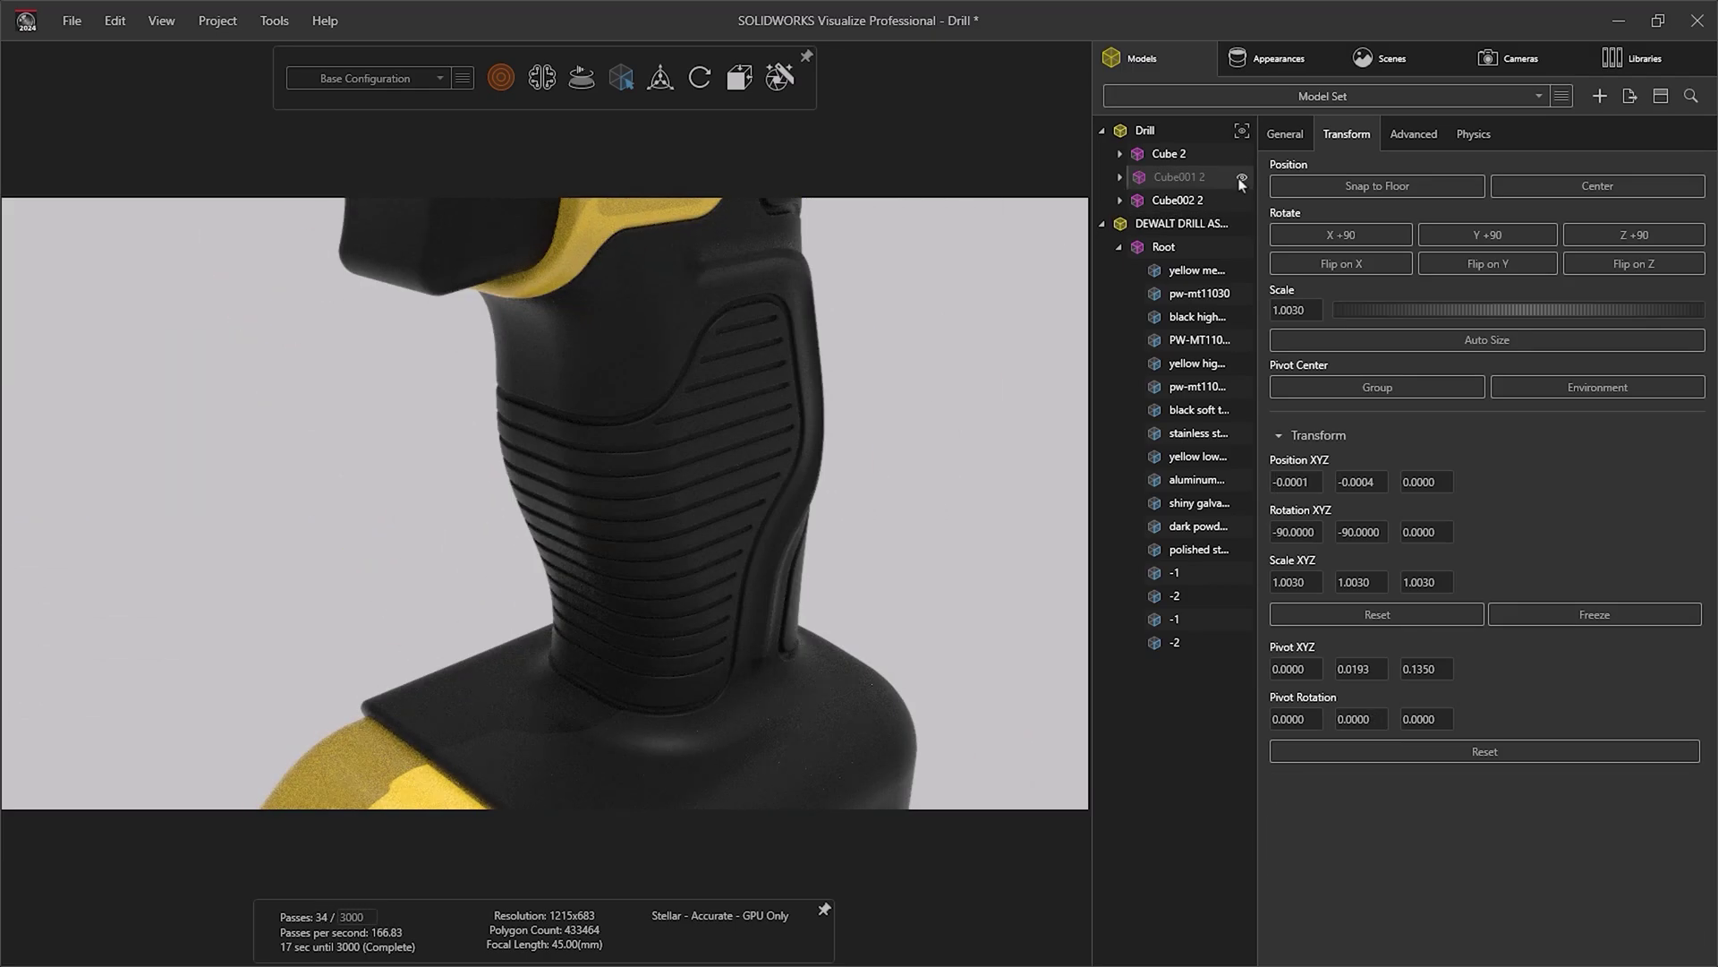
{"action": "left_click", "coordinate": [1241, 180]}
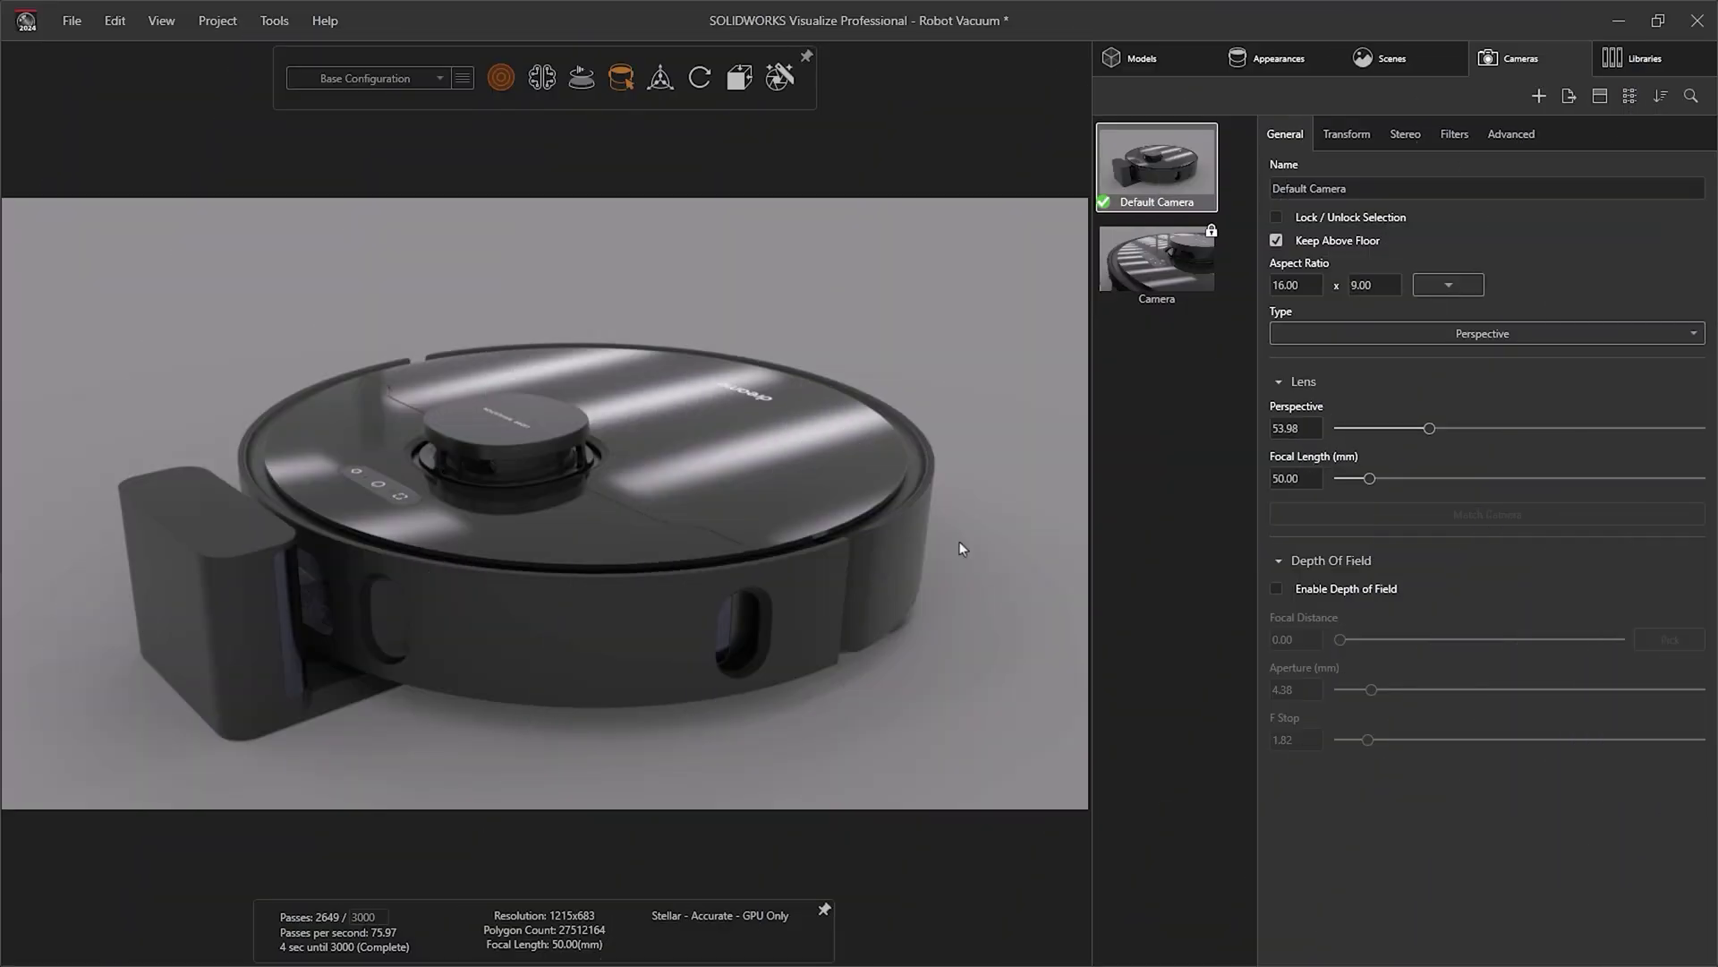
- View the vacuum from higher up and select its top cover's Black High Gloss Plastic appearance
{"action": "mouse_move", "coordinate": [960, 544]}
{"action": "left_mouse_down"}
{"action": "mouse_move", "coordinate": [922, 600]}
{"action": "mouse_move", "coordinate": [947, 530]}
{"action": "left_mouse_up"}
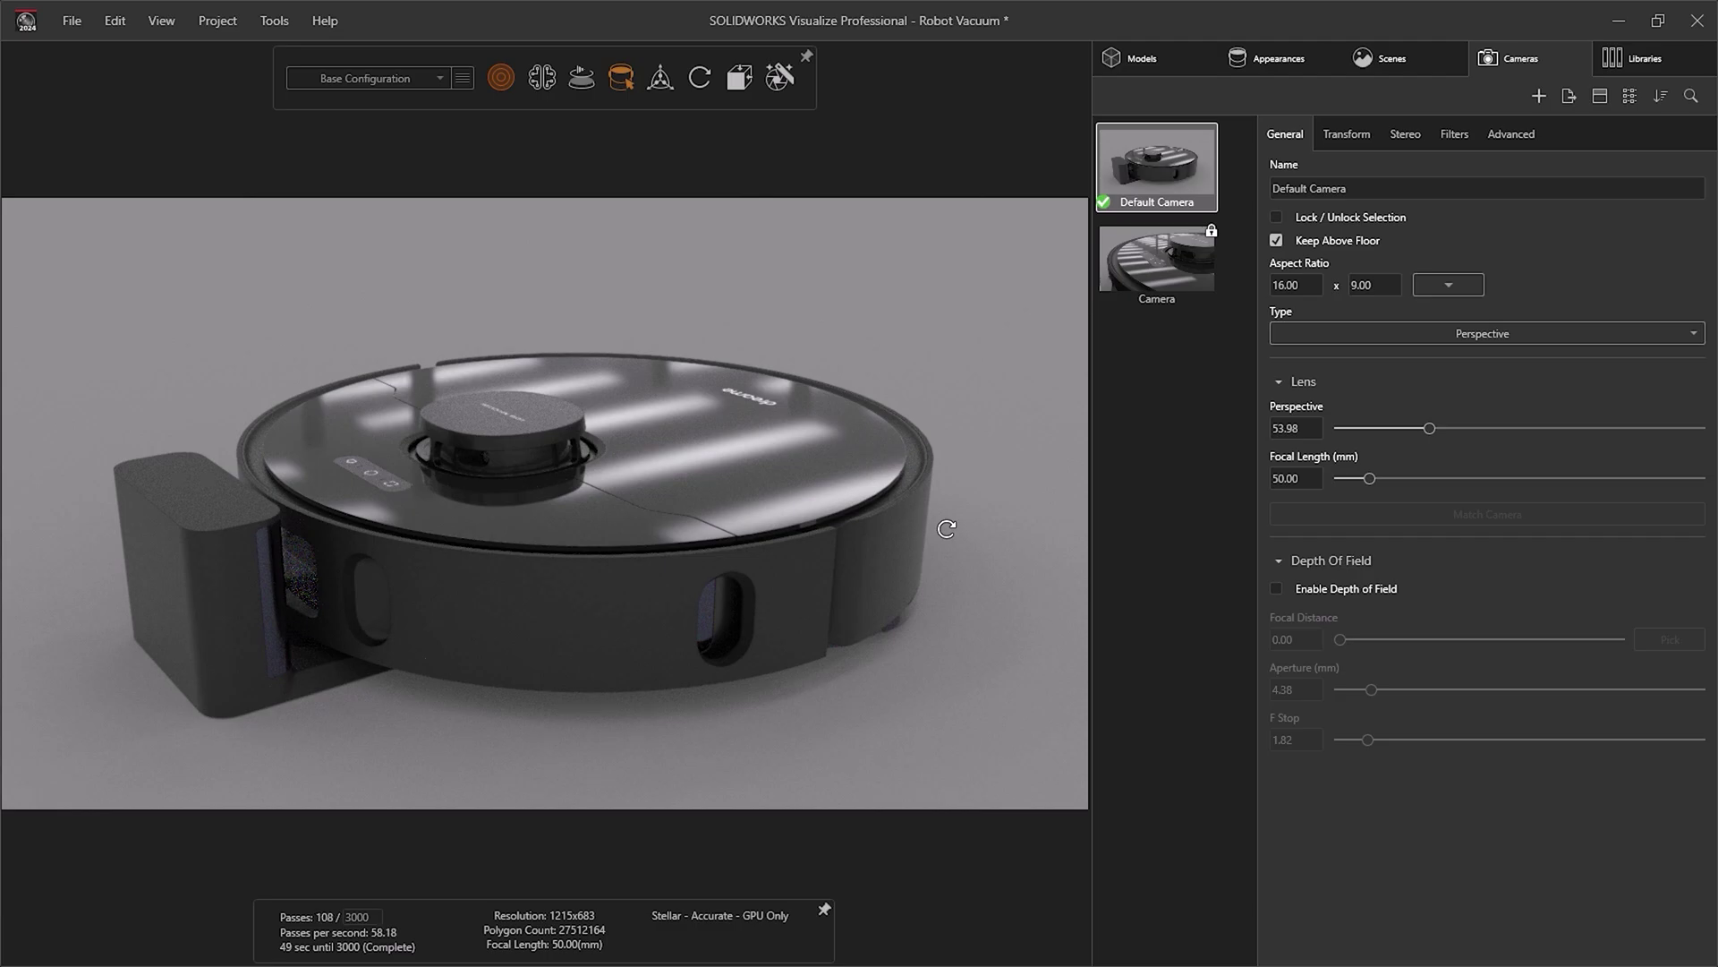
{"action": "left_click", "coordinate": [745, 465]}
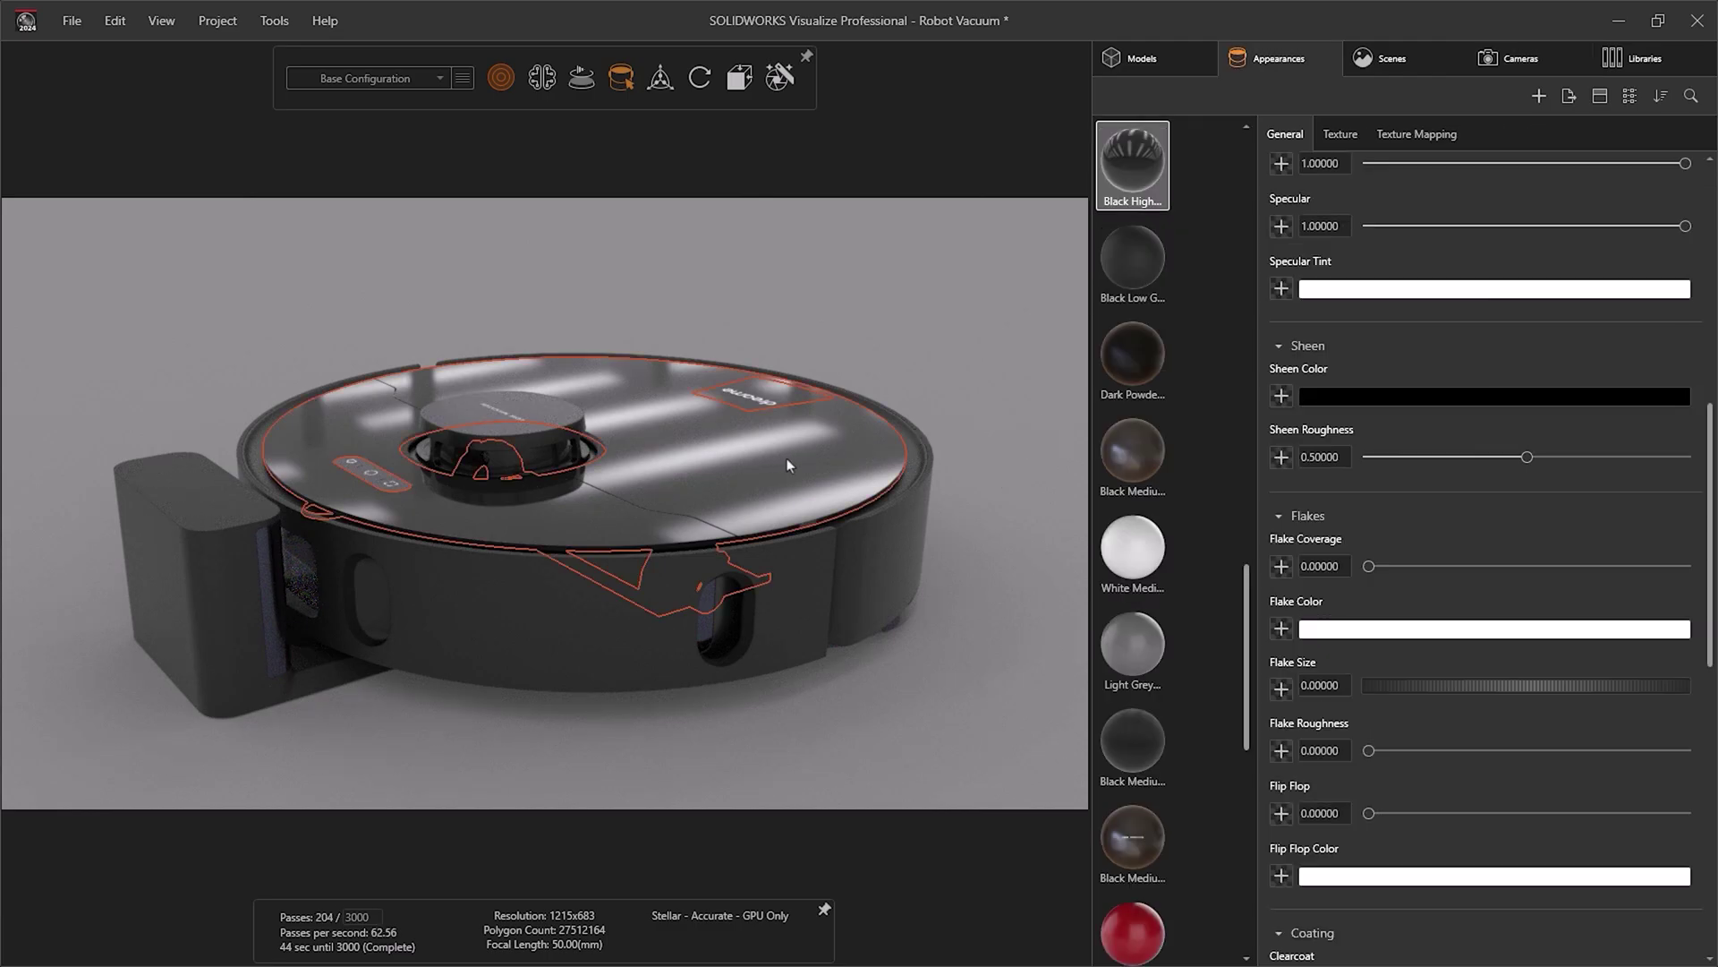
{"action": "scroll", "coordinate": [1365, 257], "scroll_direction": "up", "scroll_amount": 1}
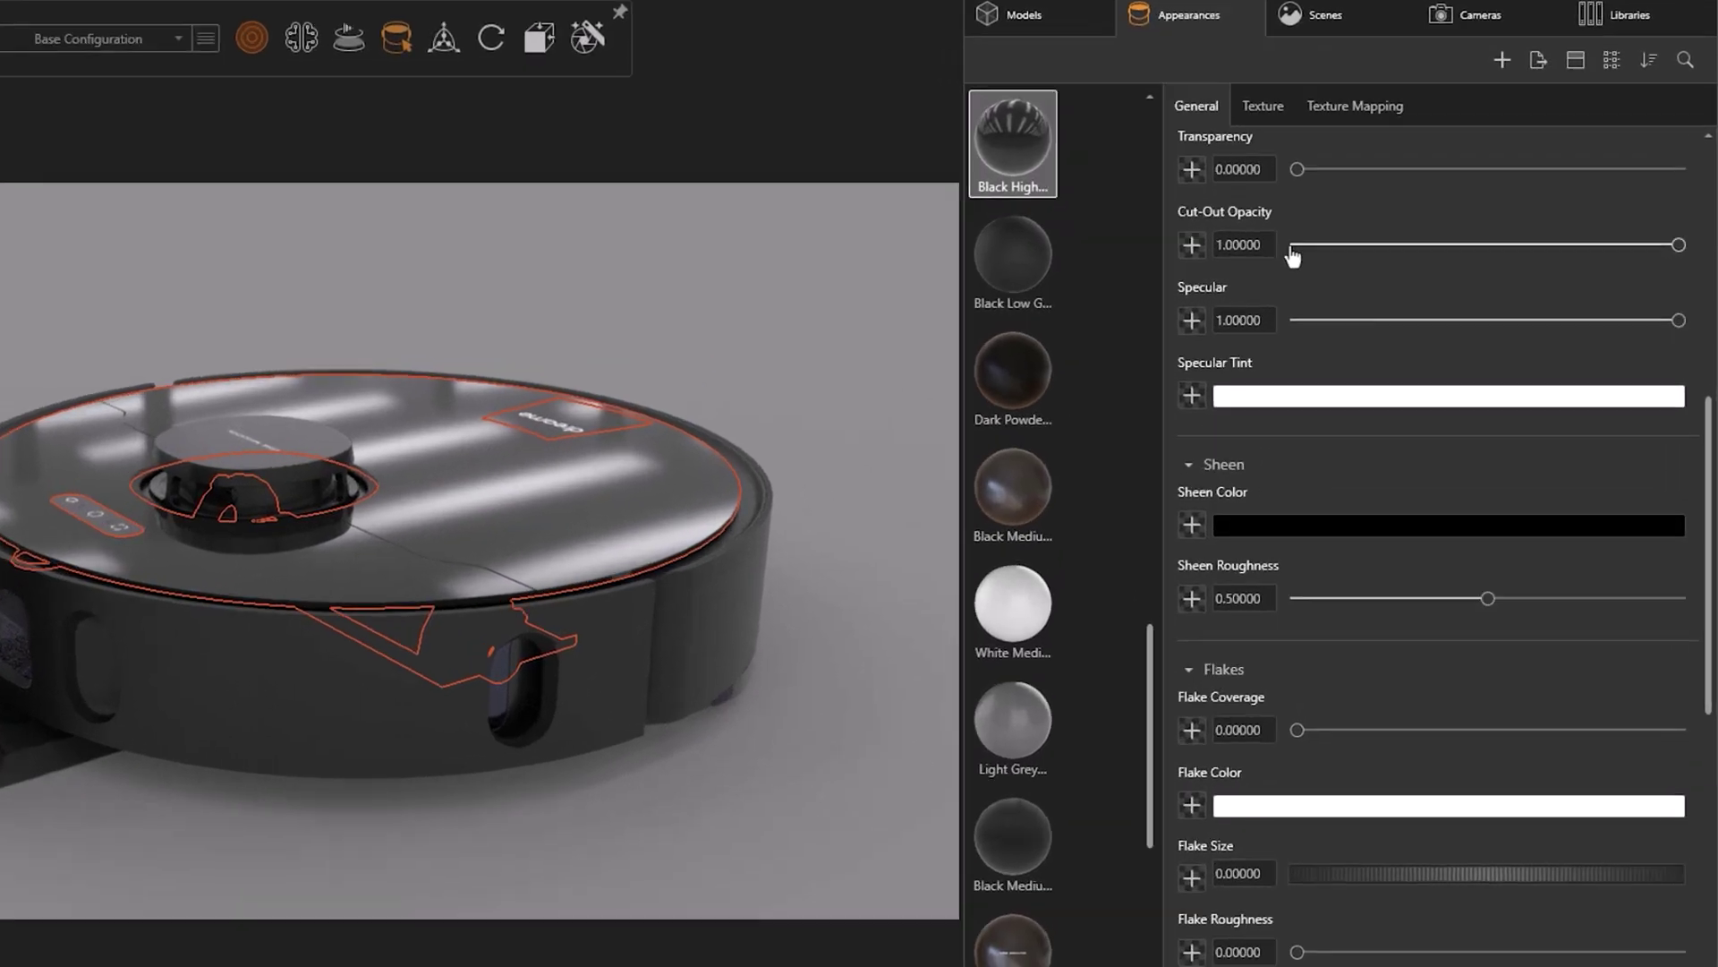
{"action": "scroll", "coordinate": [1366, 256], "scroll_direction": "up", "scroll_amount": 2}
{"action": "scroll", "coordinate": [1365, 256], "scroll_direction": "up", "scroll_amount": 2}
{"action": "scroll", "coordinate": [1365, 257], "scroll_direction": "up", "scroll_amount": 2}
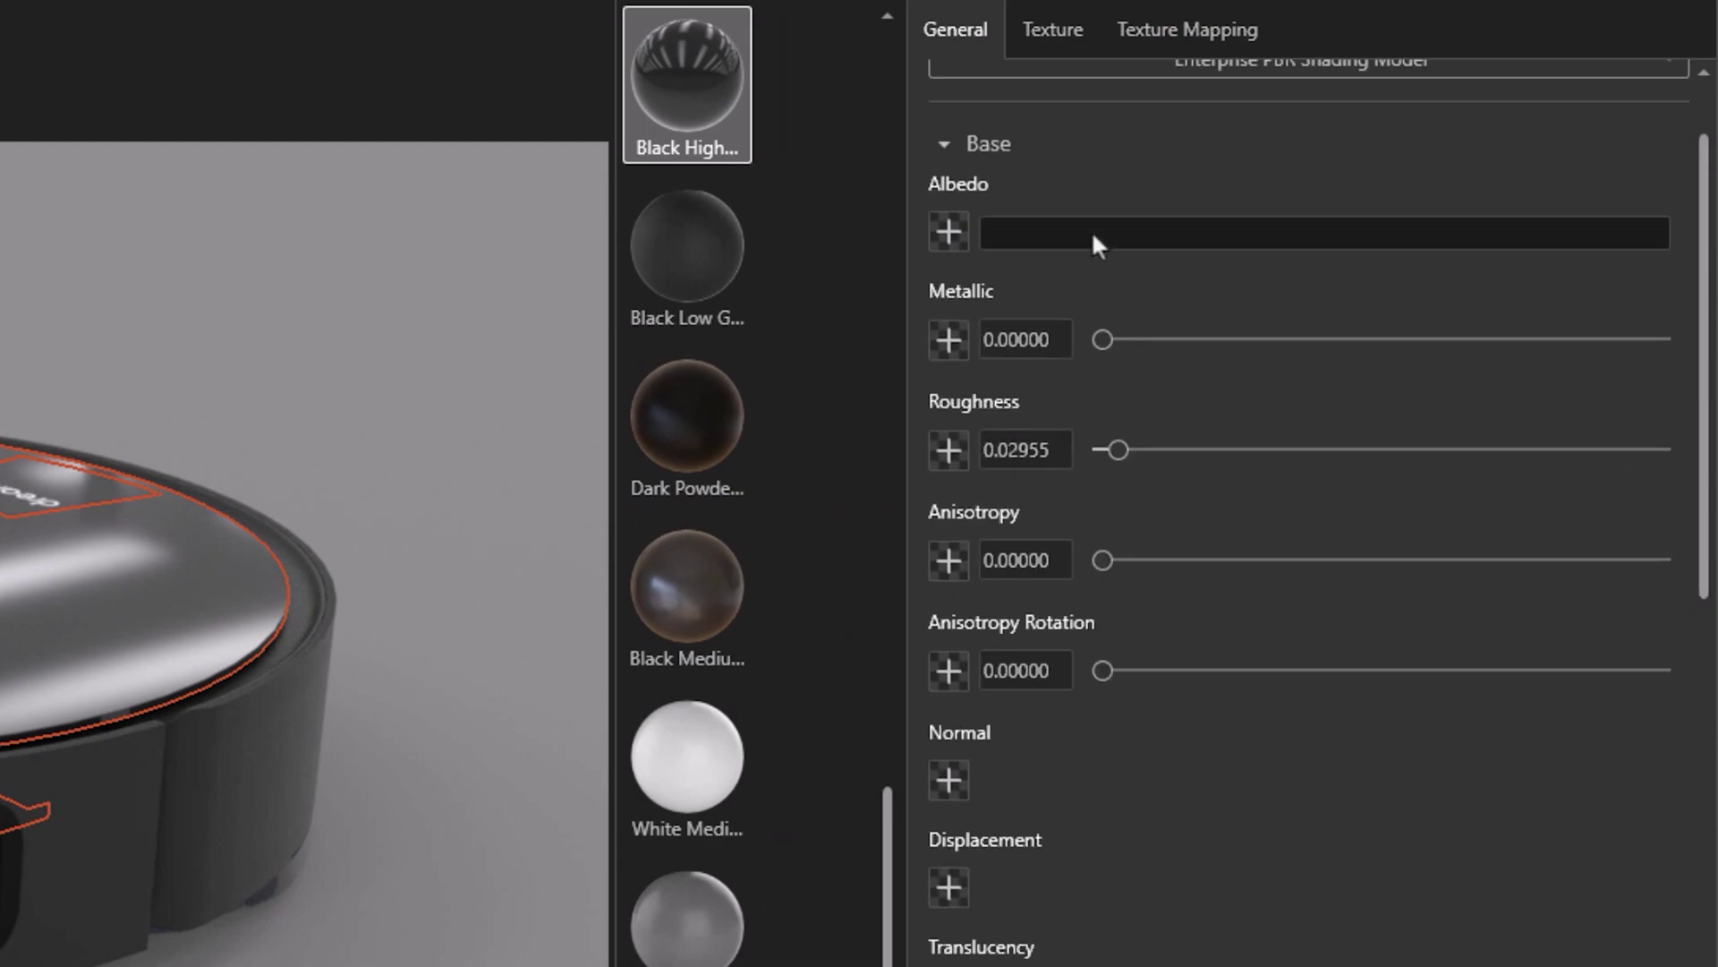
{"action": "scroll", "coordinate": [1092, 232], "scroll_direction": "up", "scroll_amount": 2}
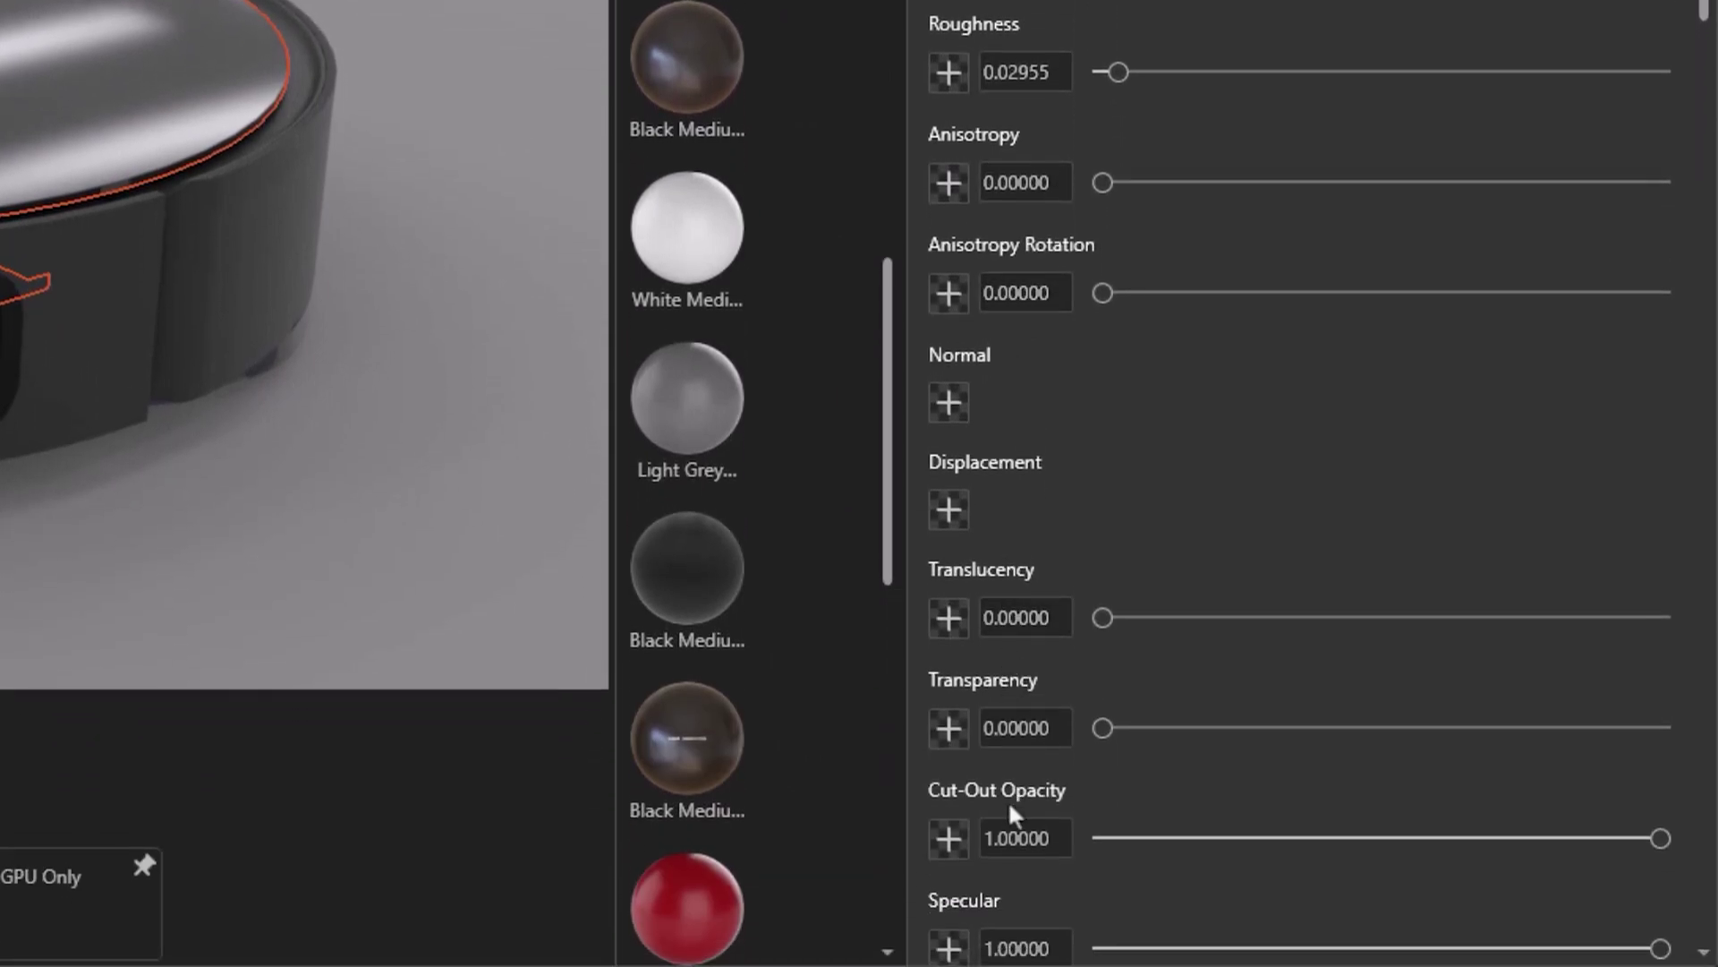
{"action": "scroll", "coordinate": [1009, 806], "scroll_direction": "down", "scroll_amount": 2}
{"action": "scroll", "coordinate": [1011, 808], "scroll_direction": "down", "scroll_amount": 2}
{"action": "scroll", "coordinate": [1017, 812], "scroll_direction": "down", "scroll_amount": 1}
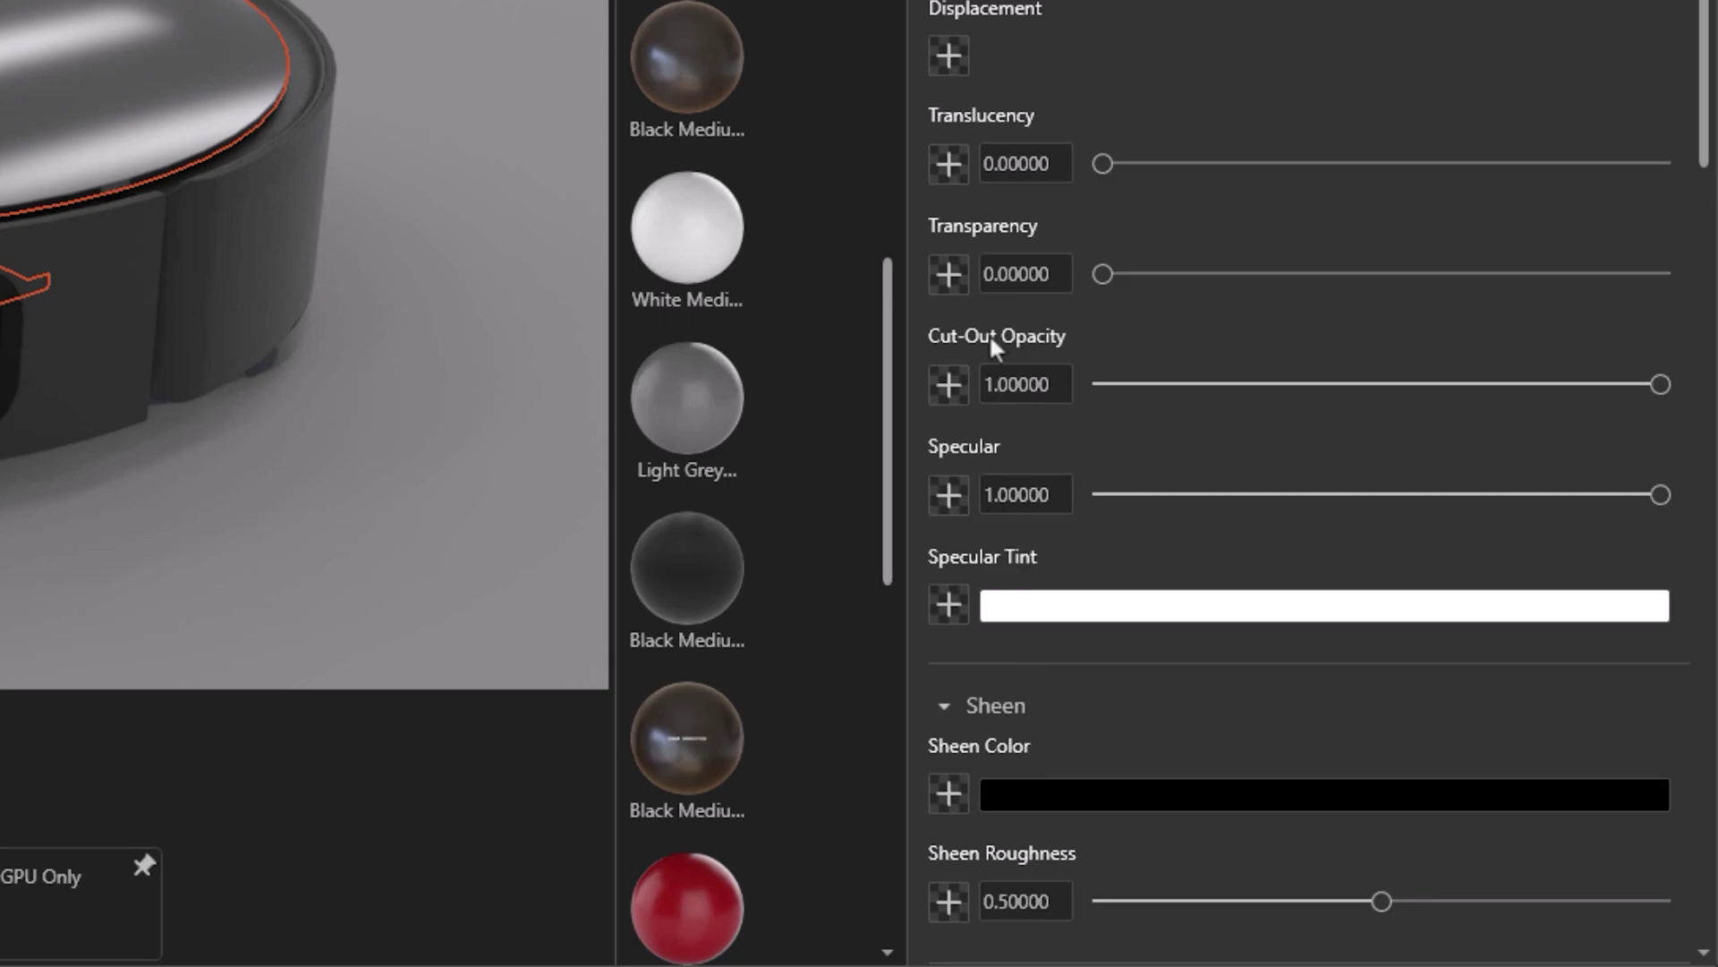
{"action": "scroll", "coordinate": [994, 347], "scroll_direction": "up", "scroll_amount": 5}
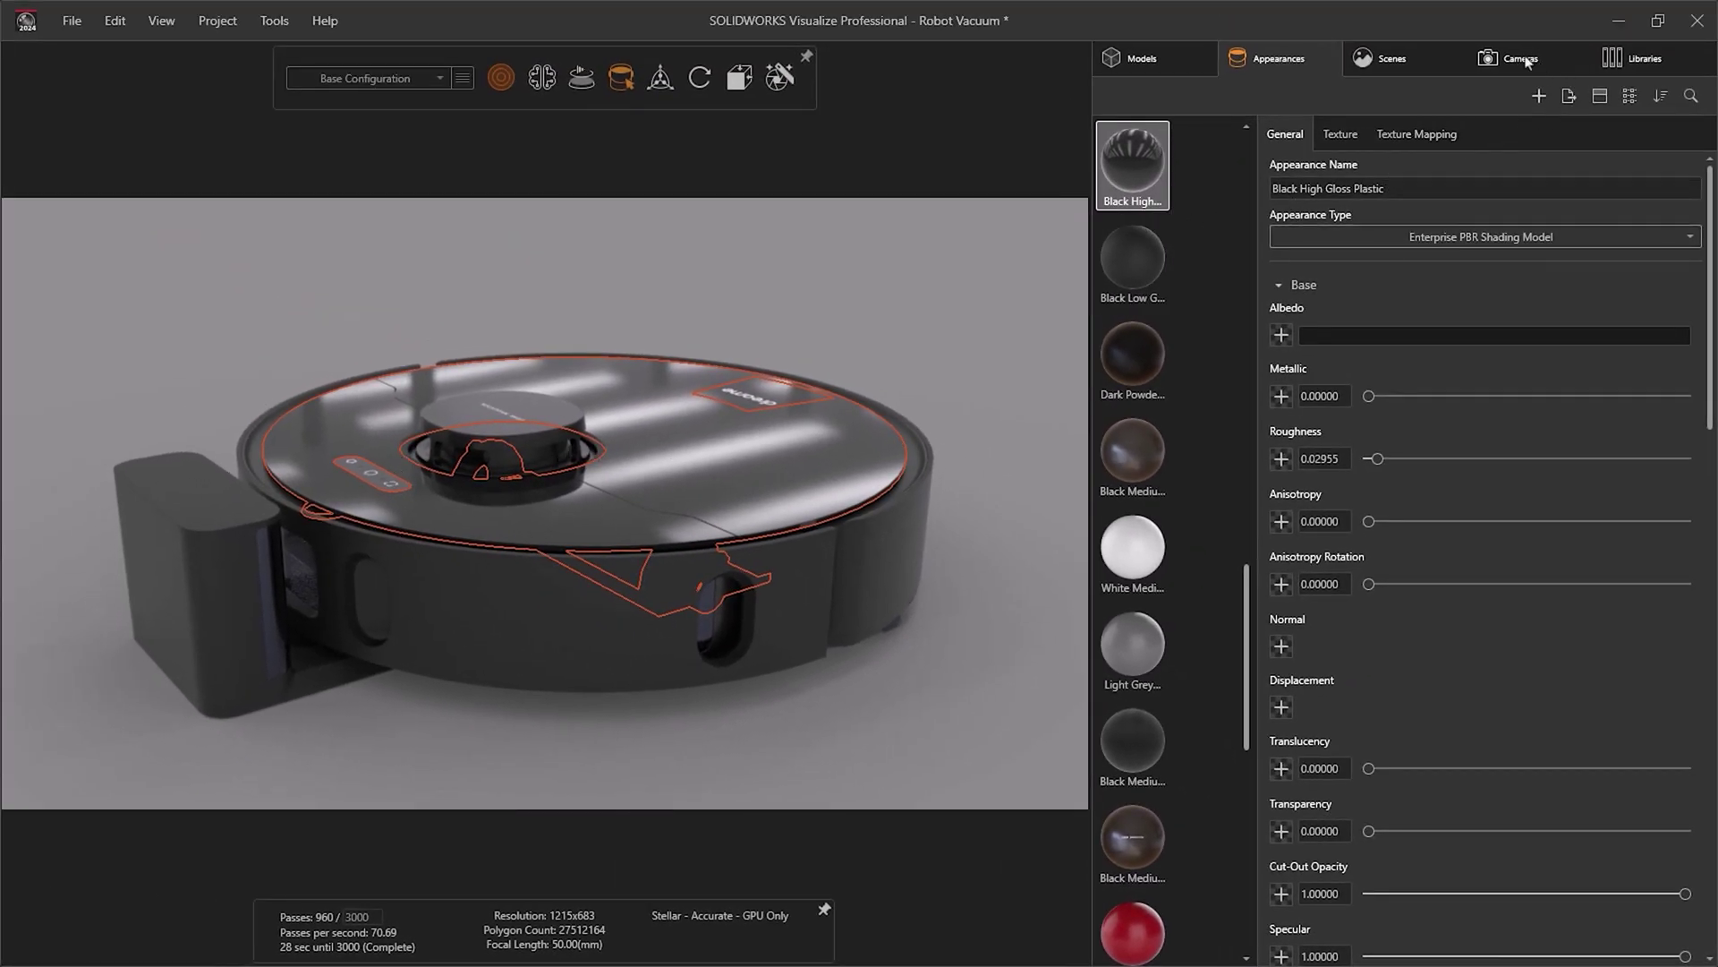
- Activate the saved close-up 'Camera' view and select the top cover's gloss plastic appearance
{"action": "left_click", "coordinate": [1527, 62]}
{"action": "double_click", "coordinate": [1169, 267]}
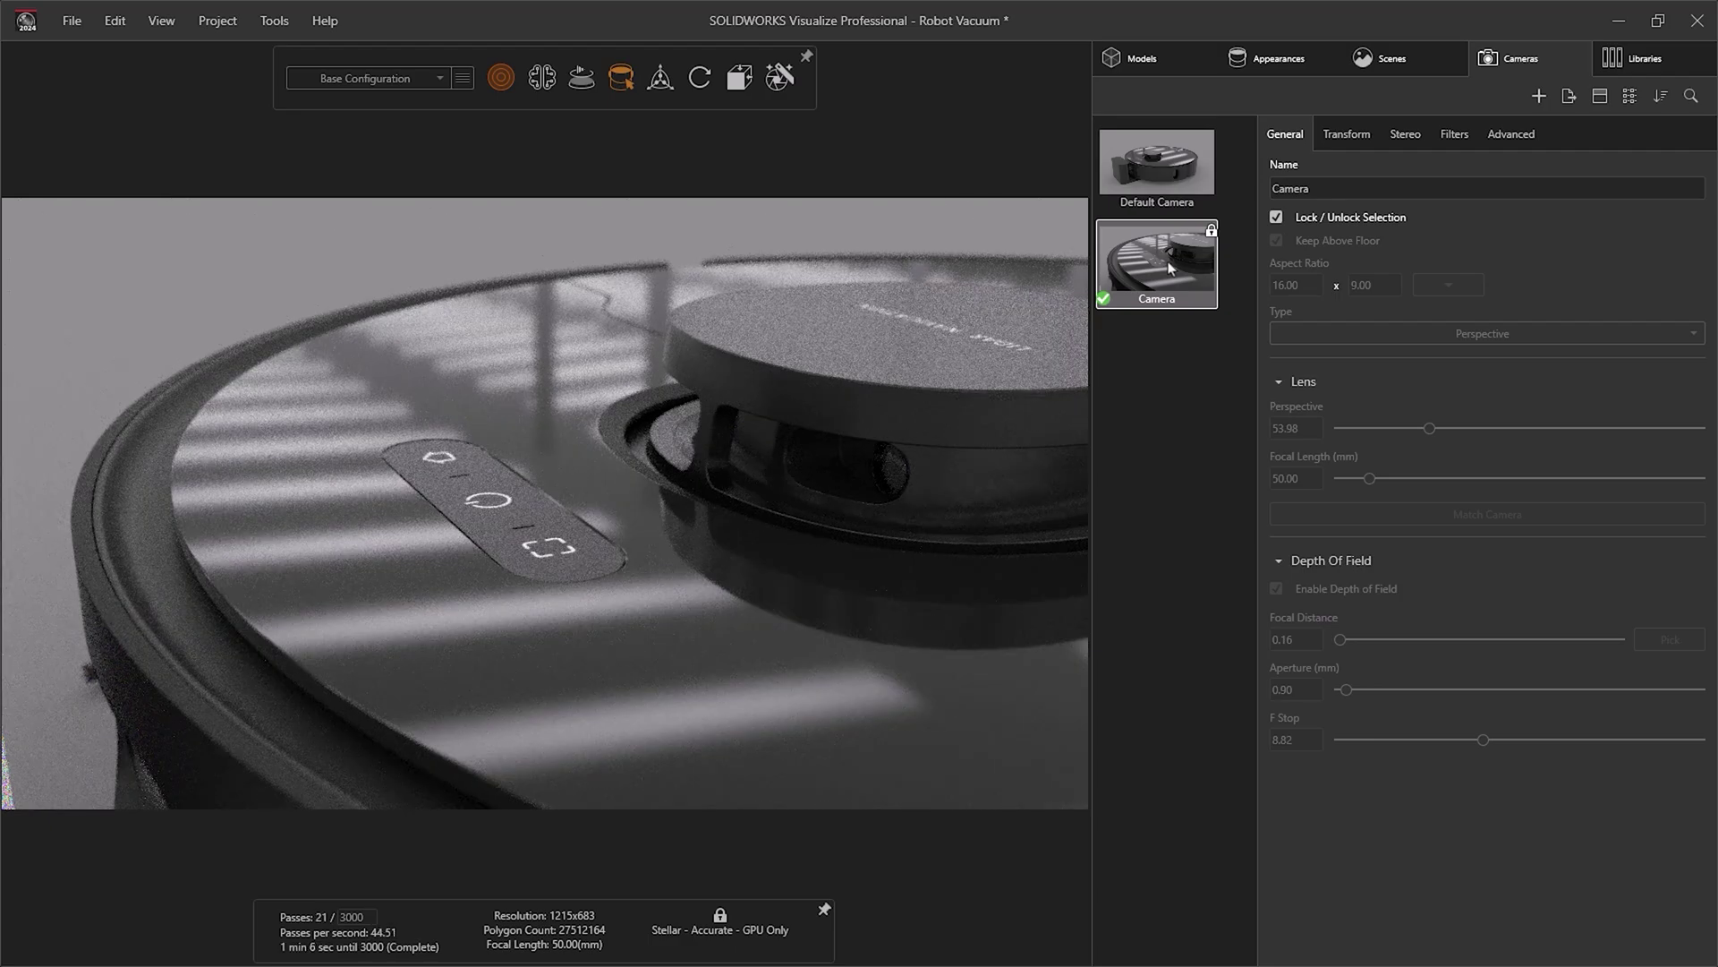
{"action": "left_click", "coordinate": [761, 628]}
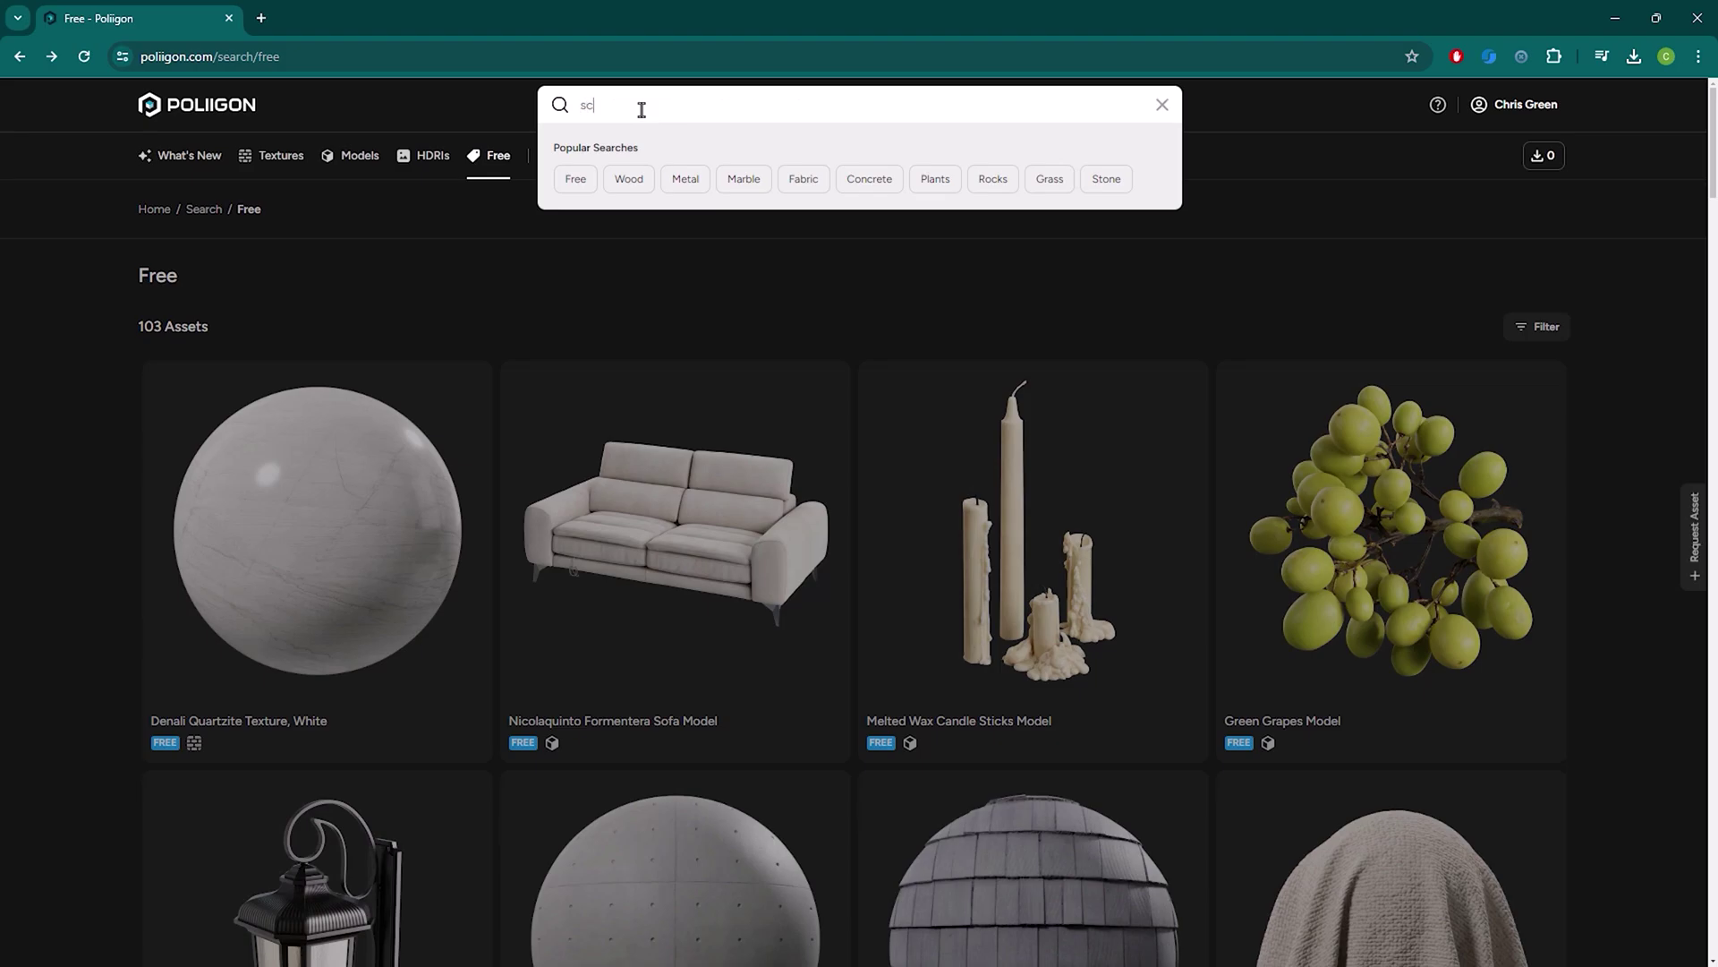
- Search Poliigon for 'scratches' and open the Scratches Mixed 004 asset page
{"action": "key", "text": "Return"}
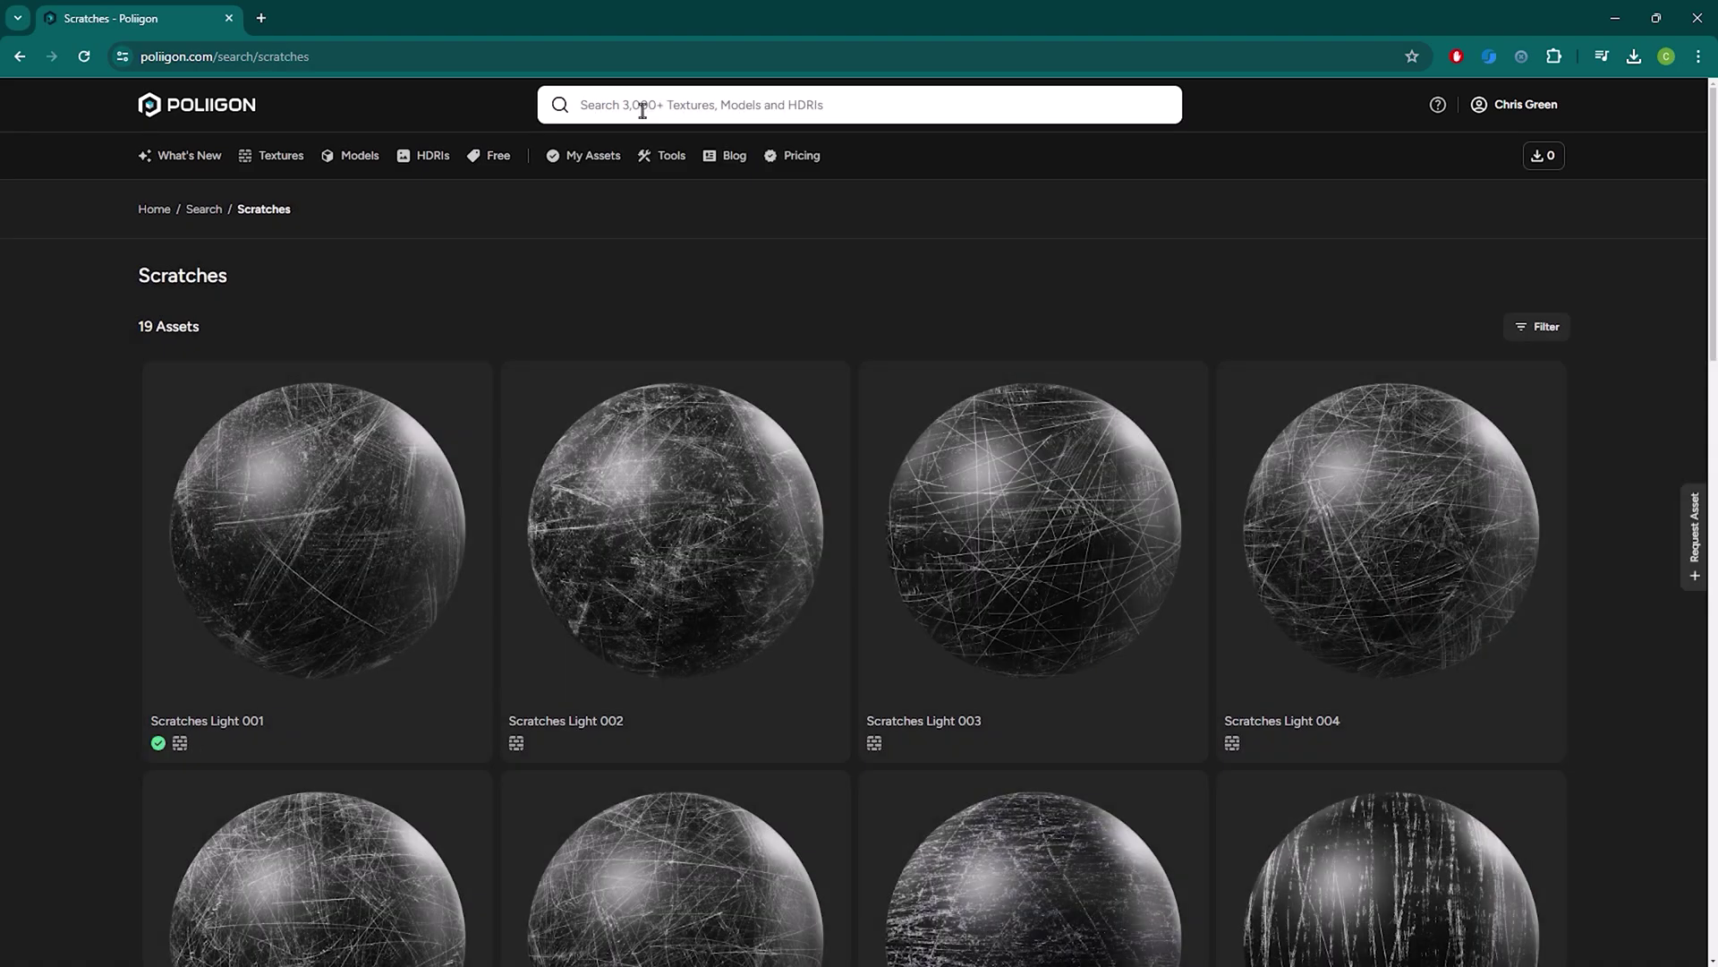
{"action": "scroll", "coordinate": [780, 512], "scroll_direction": "down", "scroll_amount": 2}
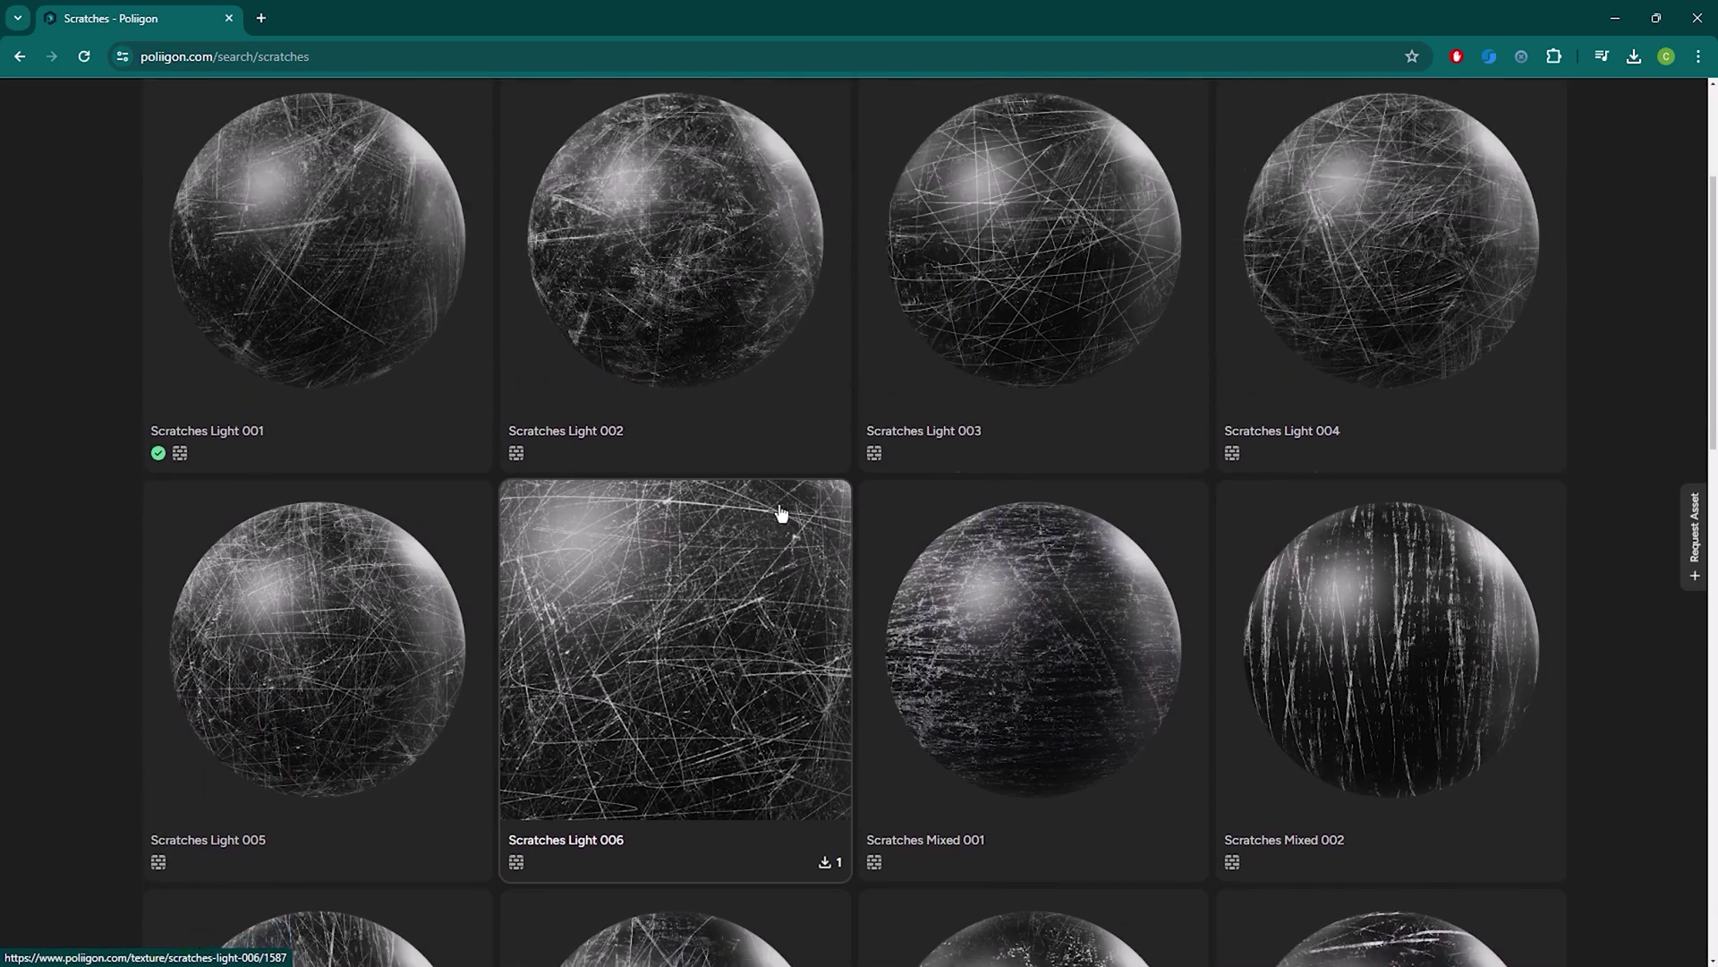
{"action": "scroll", "coordinate": [780, 511], "scroll_direction": "down", "scroll_amount": 2}
{"action": "left_click", "coordinate": [751, 750]}
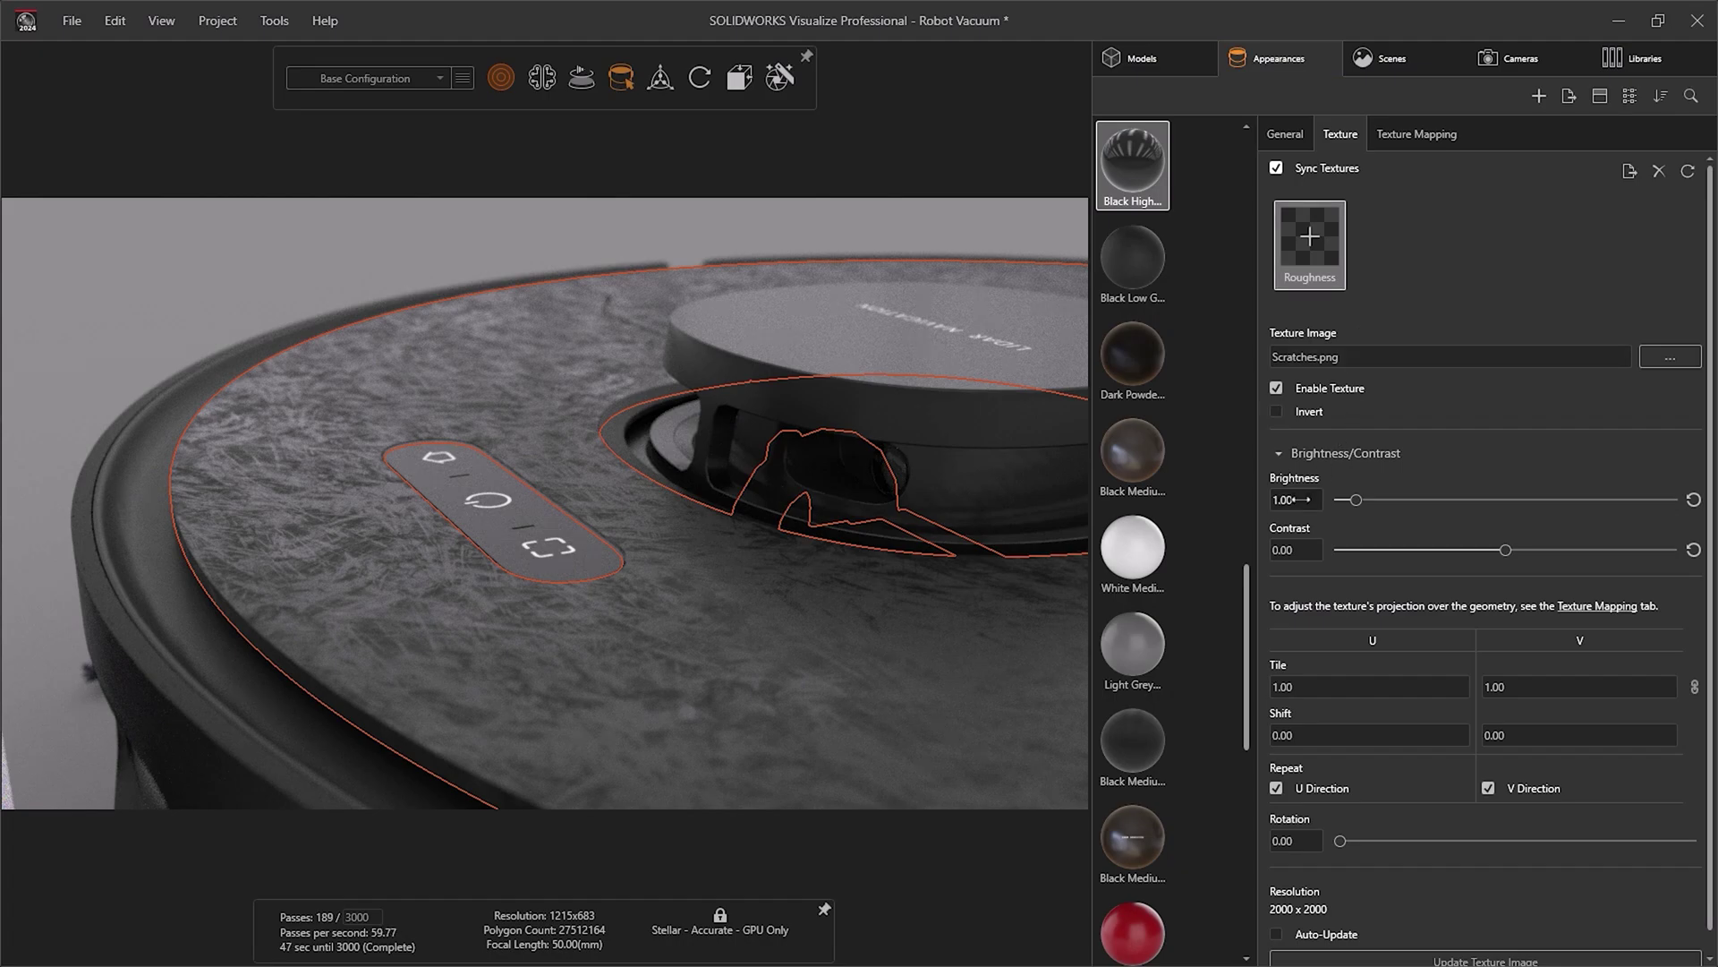
- Set the Scratches roughness map to 0.50 tiling and 0.09 brightness, then deselect the cover
{"action": "left_click", "coordinate": [1296, 686]}
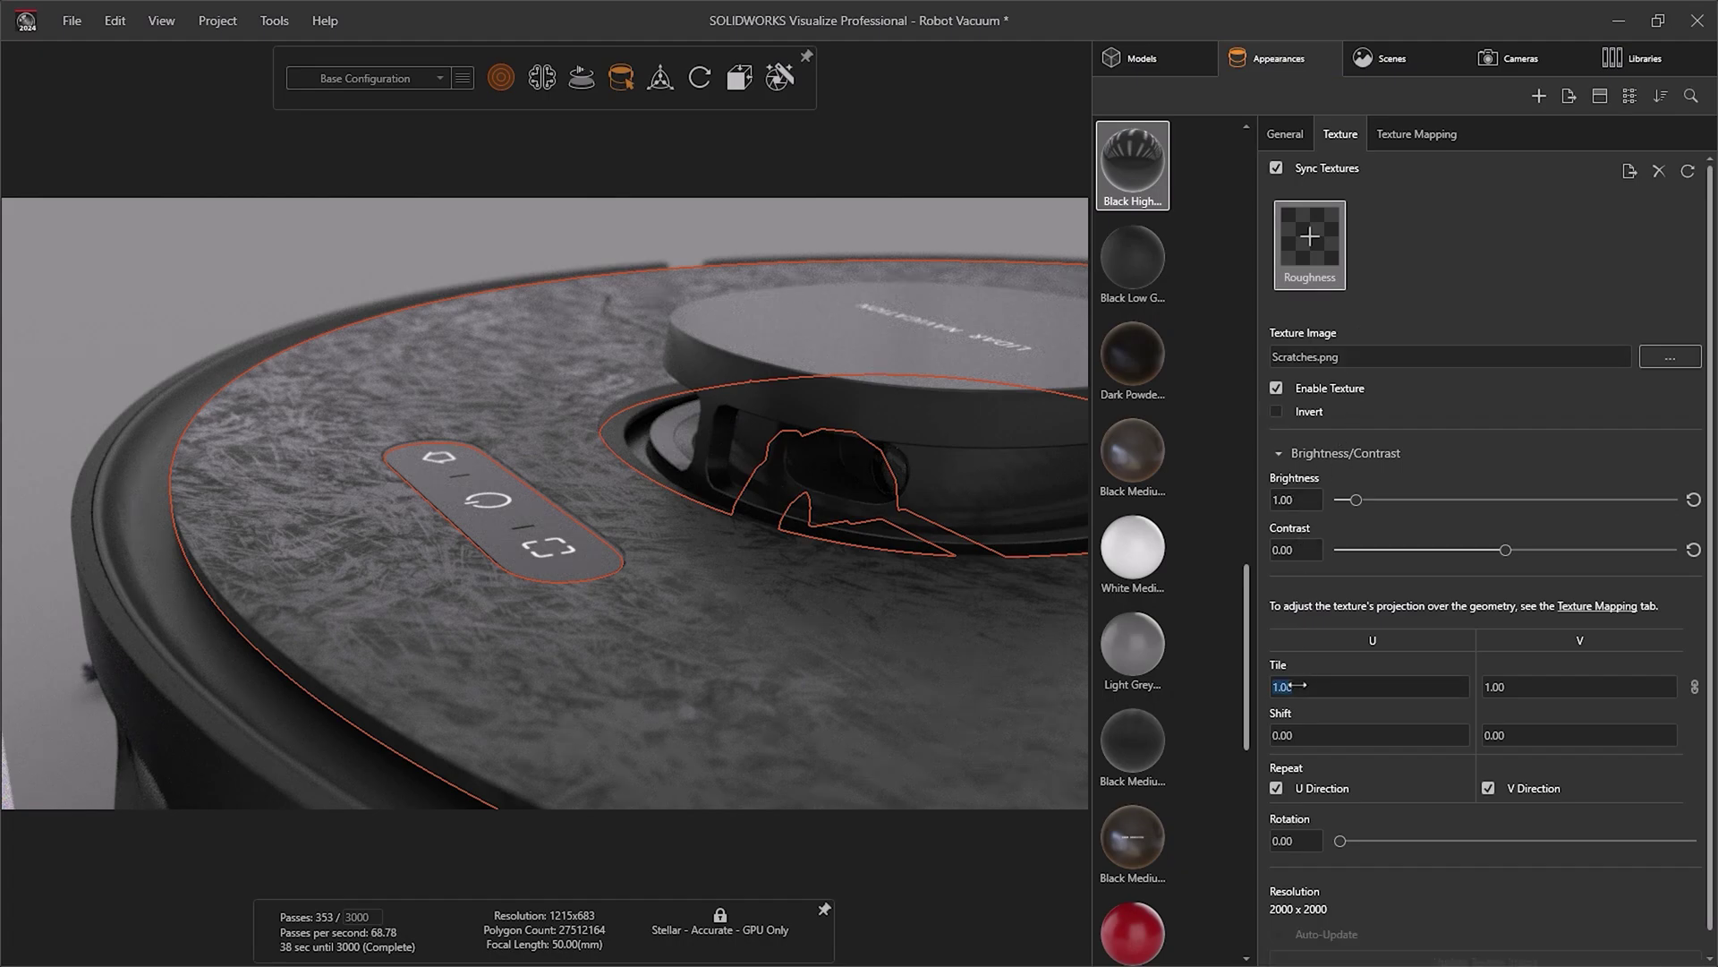
{"action": "type", "text": "0.59"}
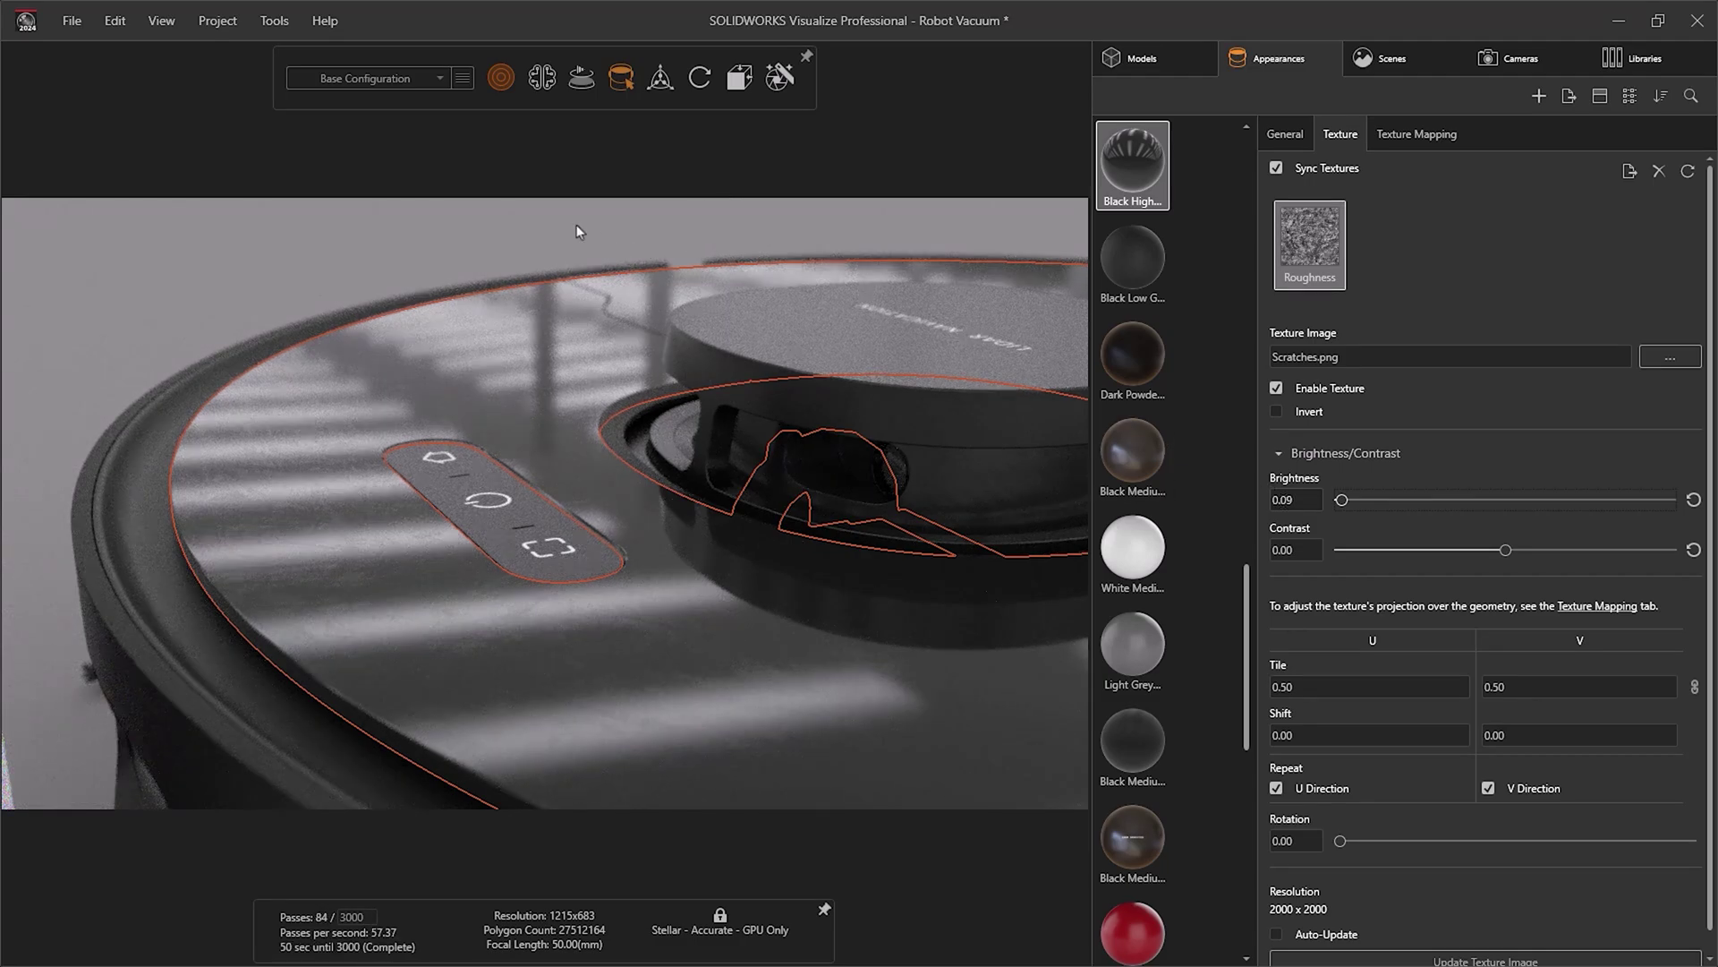
{"action": "left_click", "coordinate": [497, 221]}
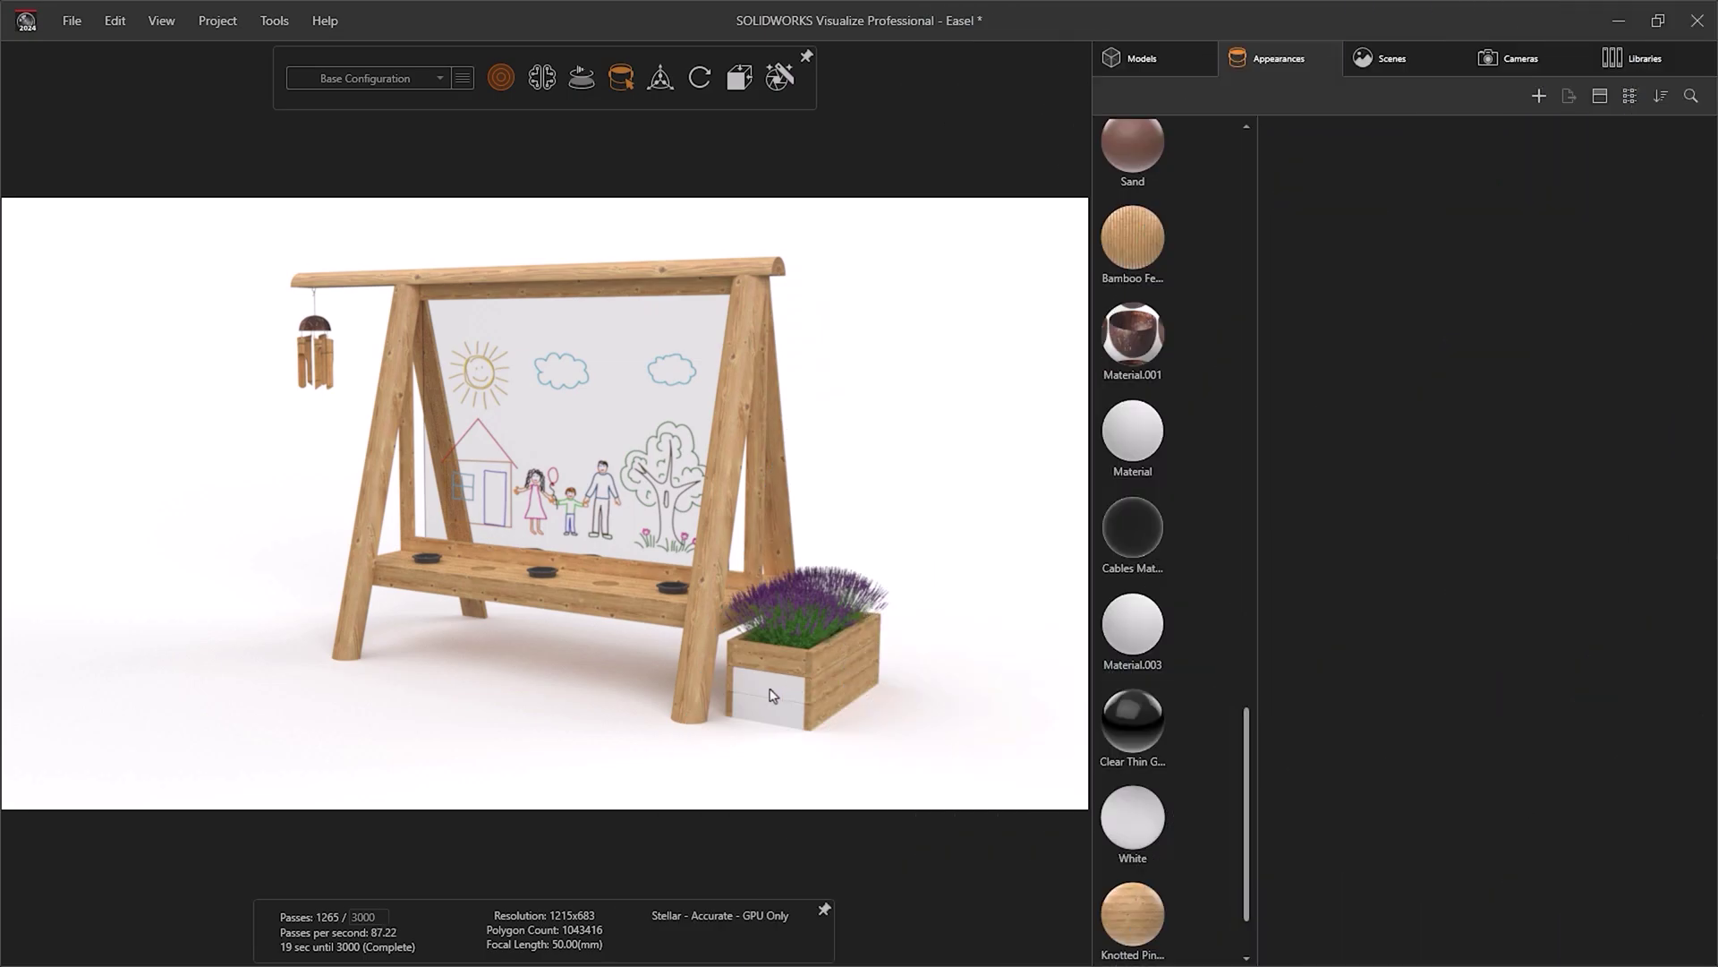
{"action": "scroll", "coordinate": [771, 693], "scroll_direction": "up", "scroll_amount": 2}
{"action": "scroll", "coordinate": [783, 694], "scroll_direction": "up", "scroll_amount": 3}
{"action": "scroll", "coordinate": [683, 660], "scroll_direction": "up", "scroll_amount": 3}
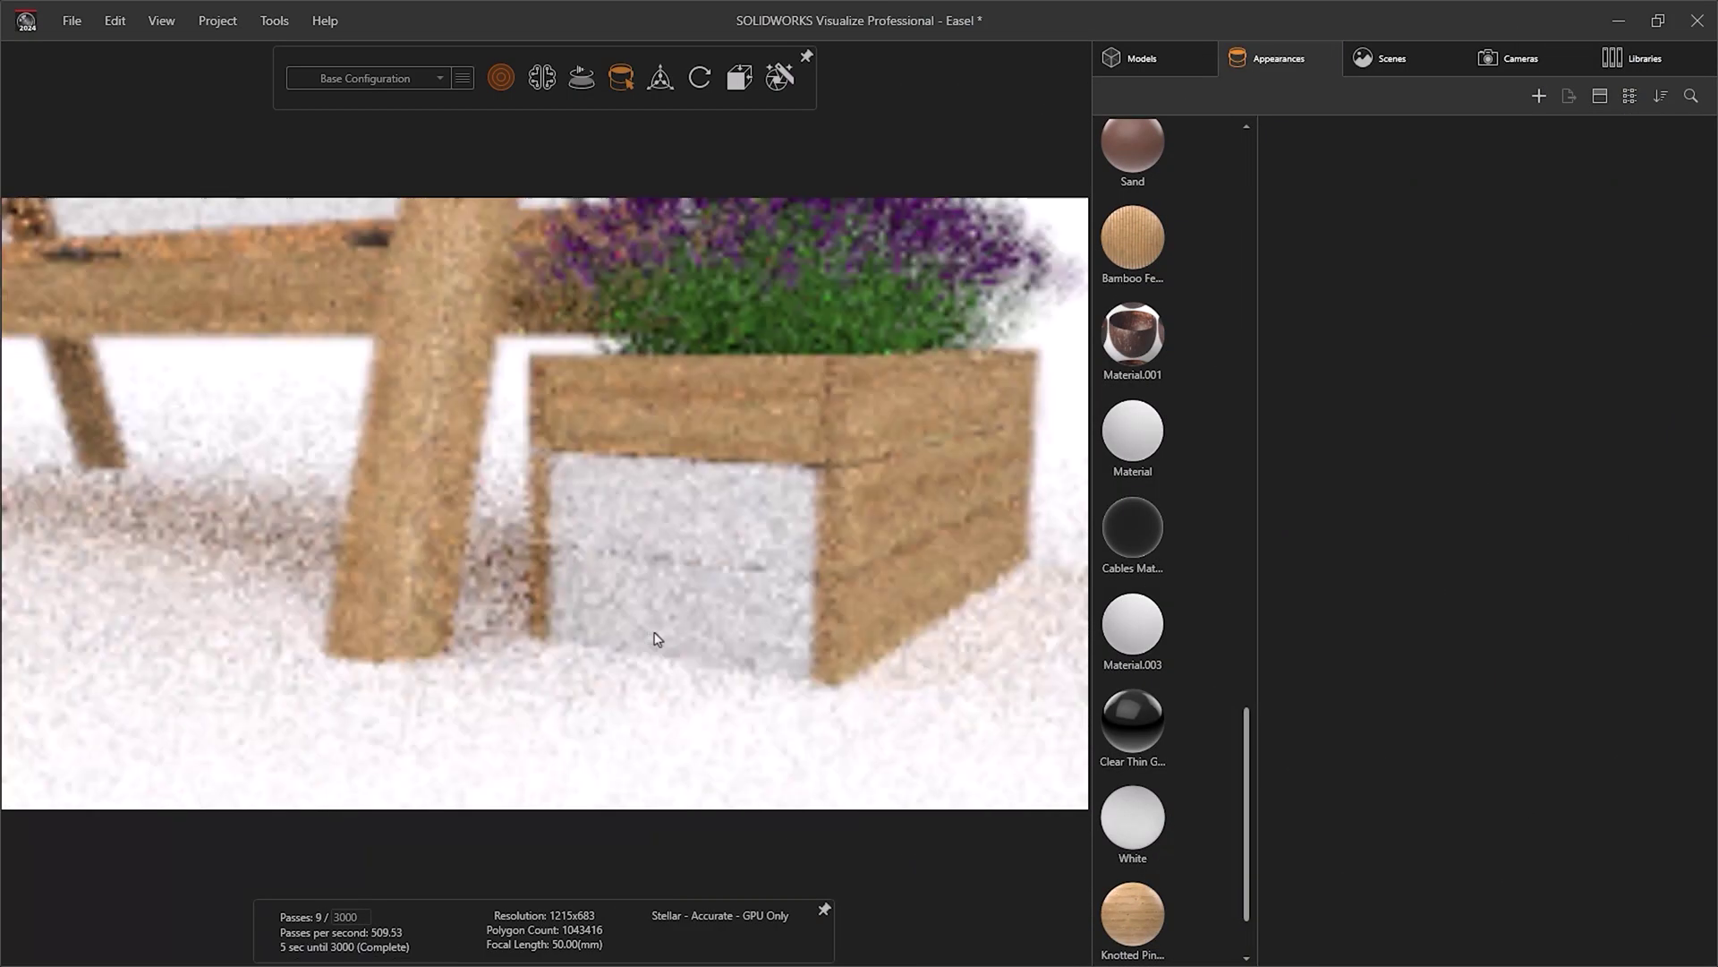
{"action": "scroll", "coordinate": [657, 641], "scroll_direction": "up", "scroll_amount": 2}
{"action": "scroll", "coordinate": [657, 640], "scroll_direction": "up", "scroll_amount": 2}
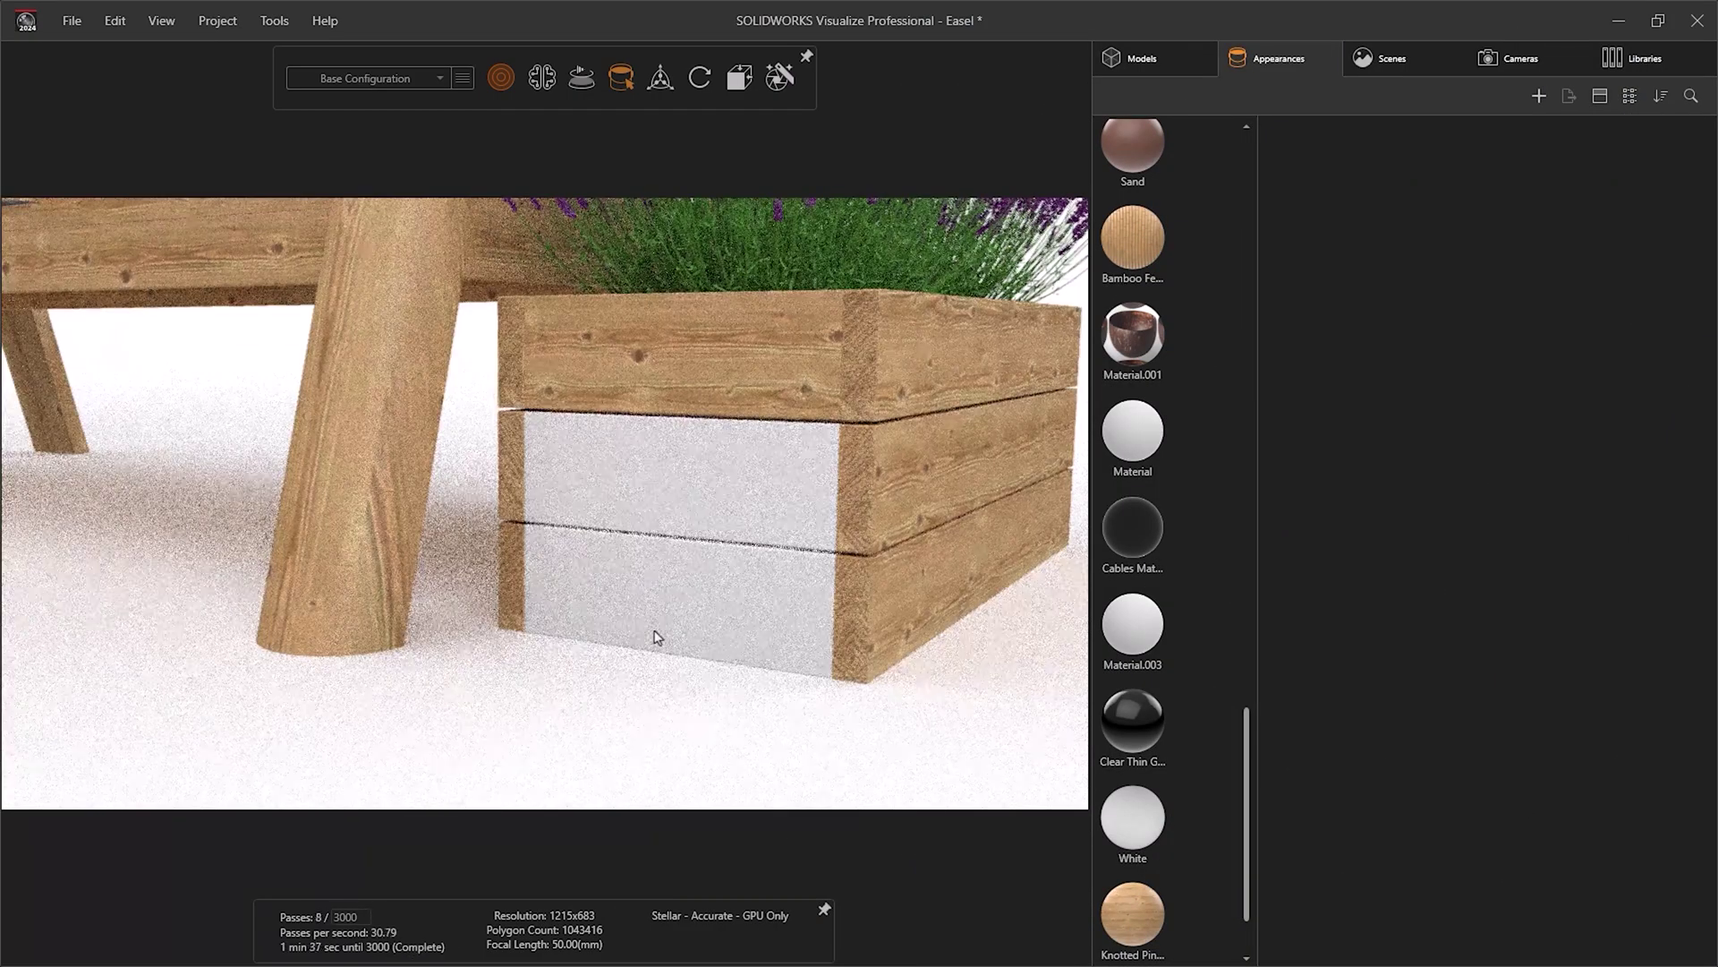
- Apply the Knotted Pine wood from the top board to the middle and bottom boards
{"action": "left_click", "coordinate": [723, 382]}
{"action": "left_click", "coordinate": [688, 490], "text": "shift"}
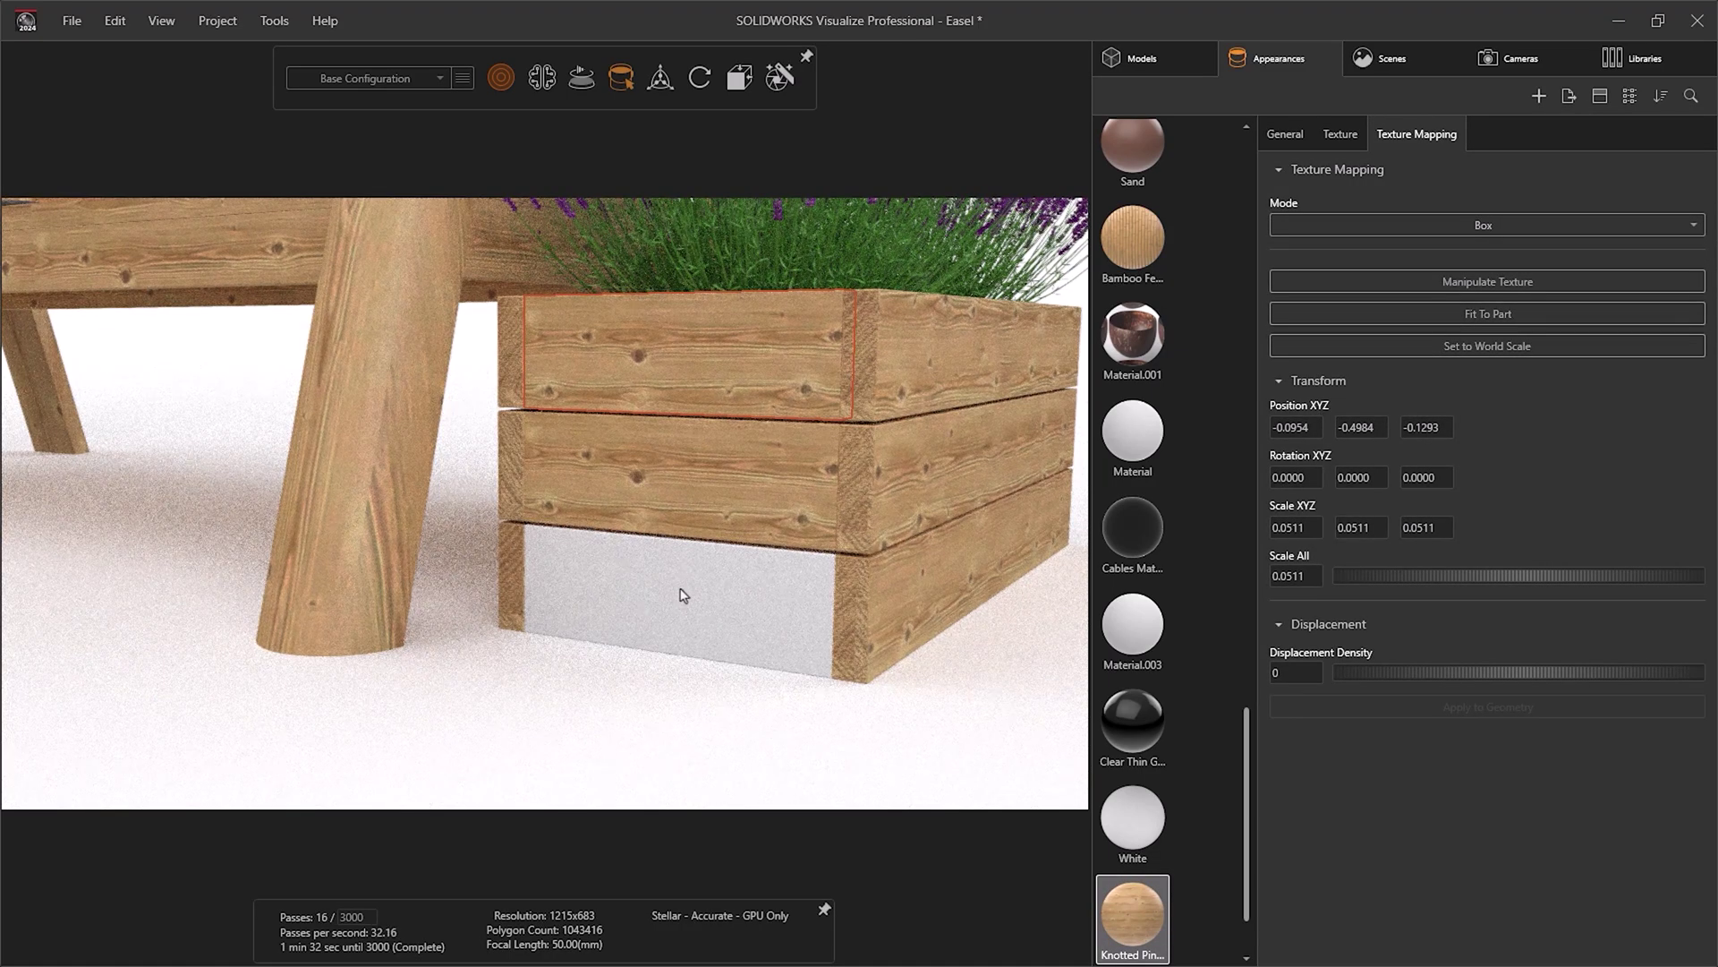
{"action": "left_click", "coordinate": [679, 595], "text": "shift"}
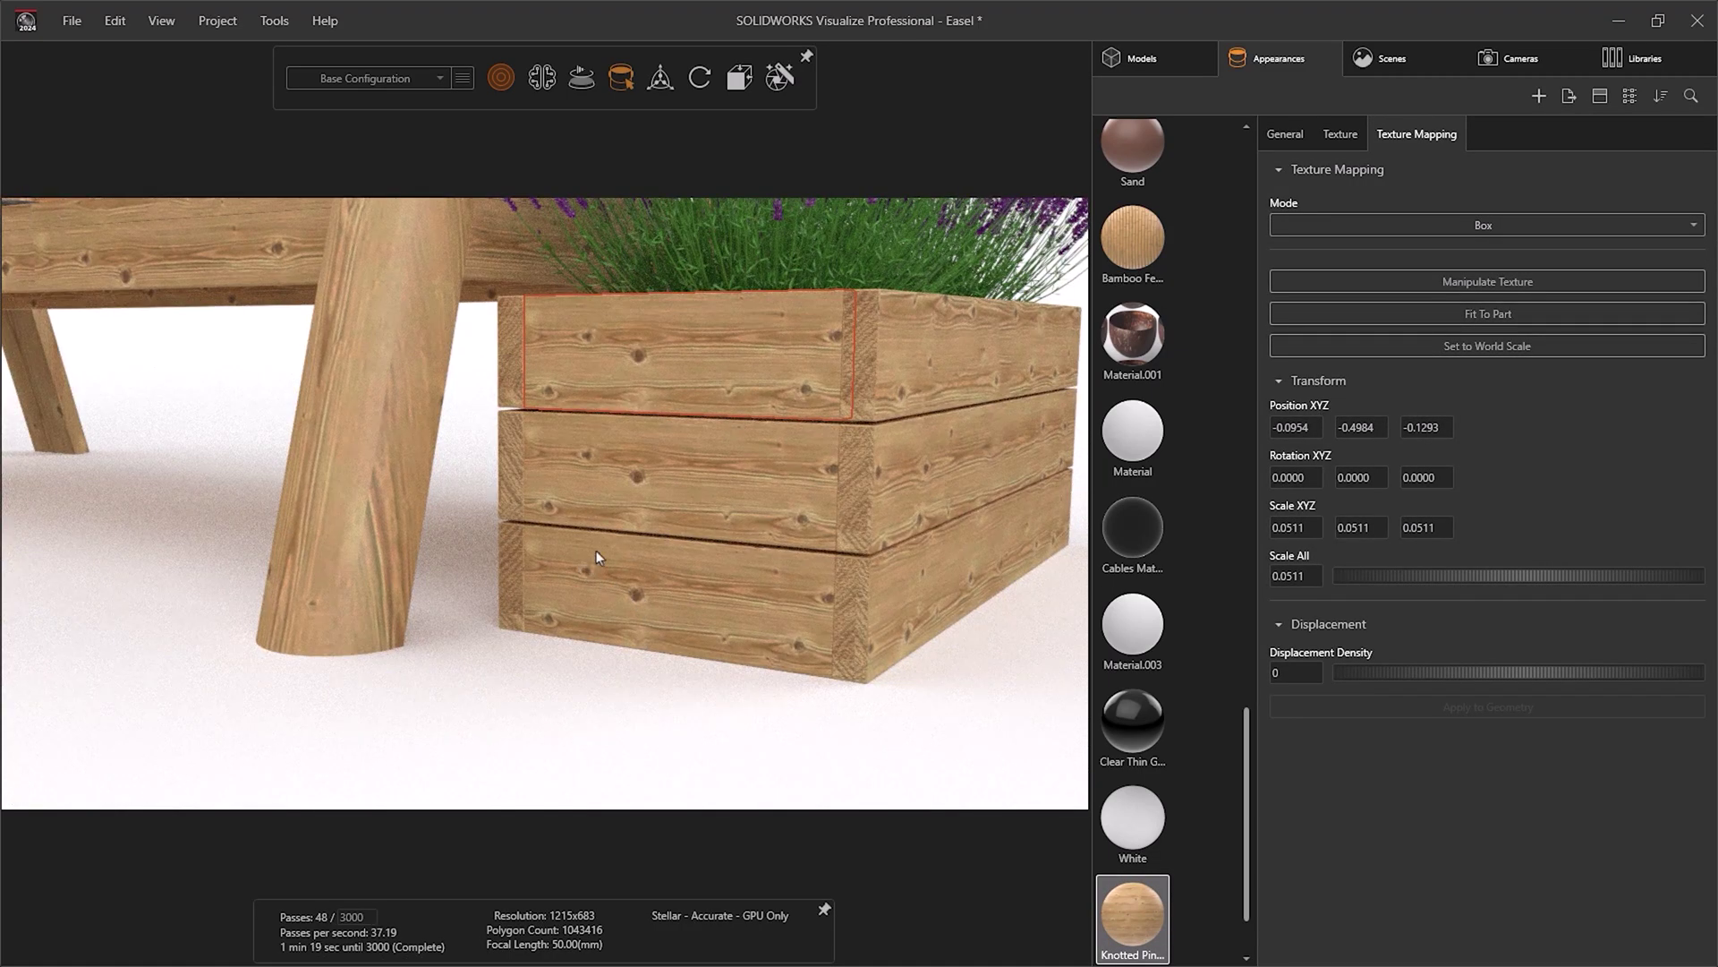
- Shift the box-mapped grain on the middle board, map it onto the bottom board, then deselect
{"action": "left_click", "coordinate": [689, 487]}
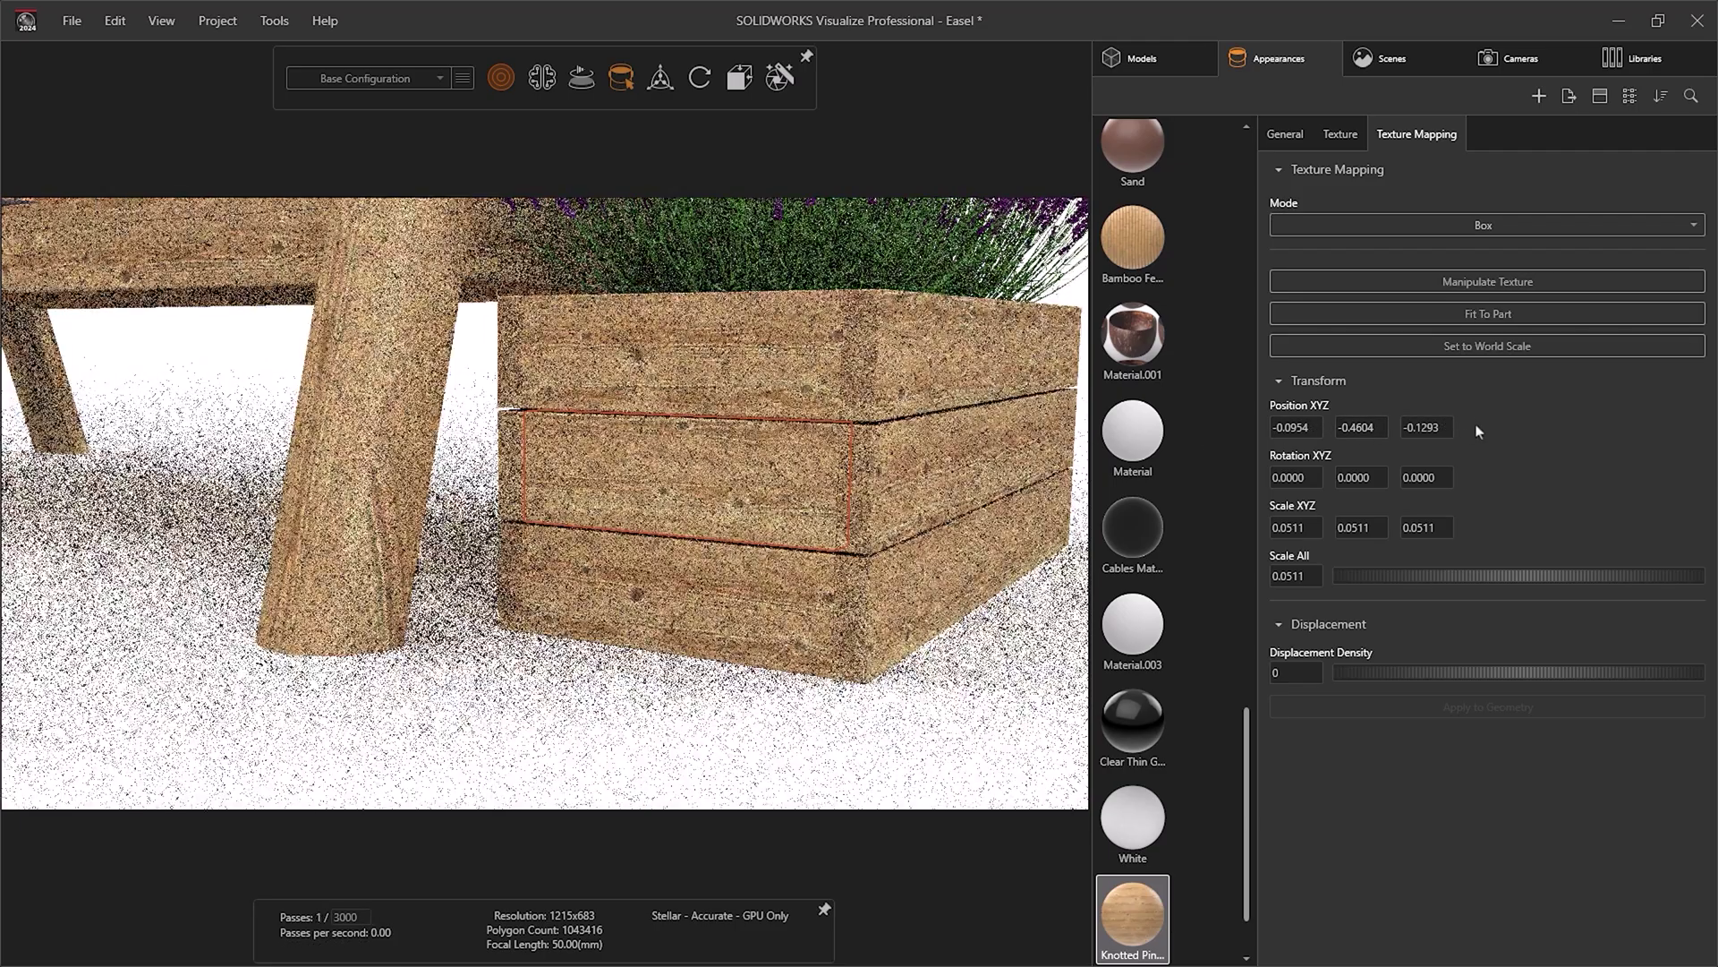
{"action": "left_click_drag", "start_coordinate": [1426, 428], "coordinate": [1676, 440]}
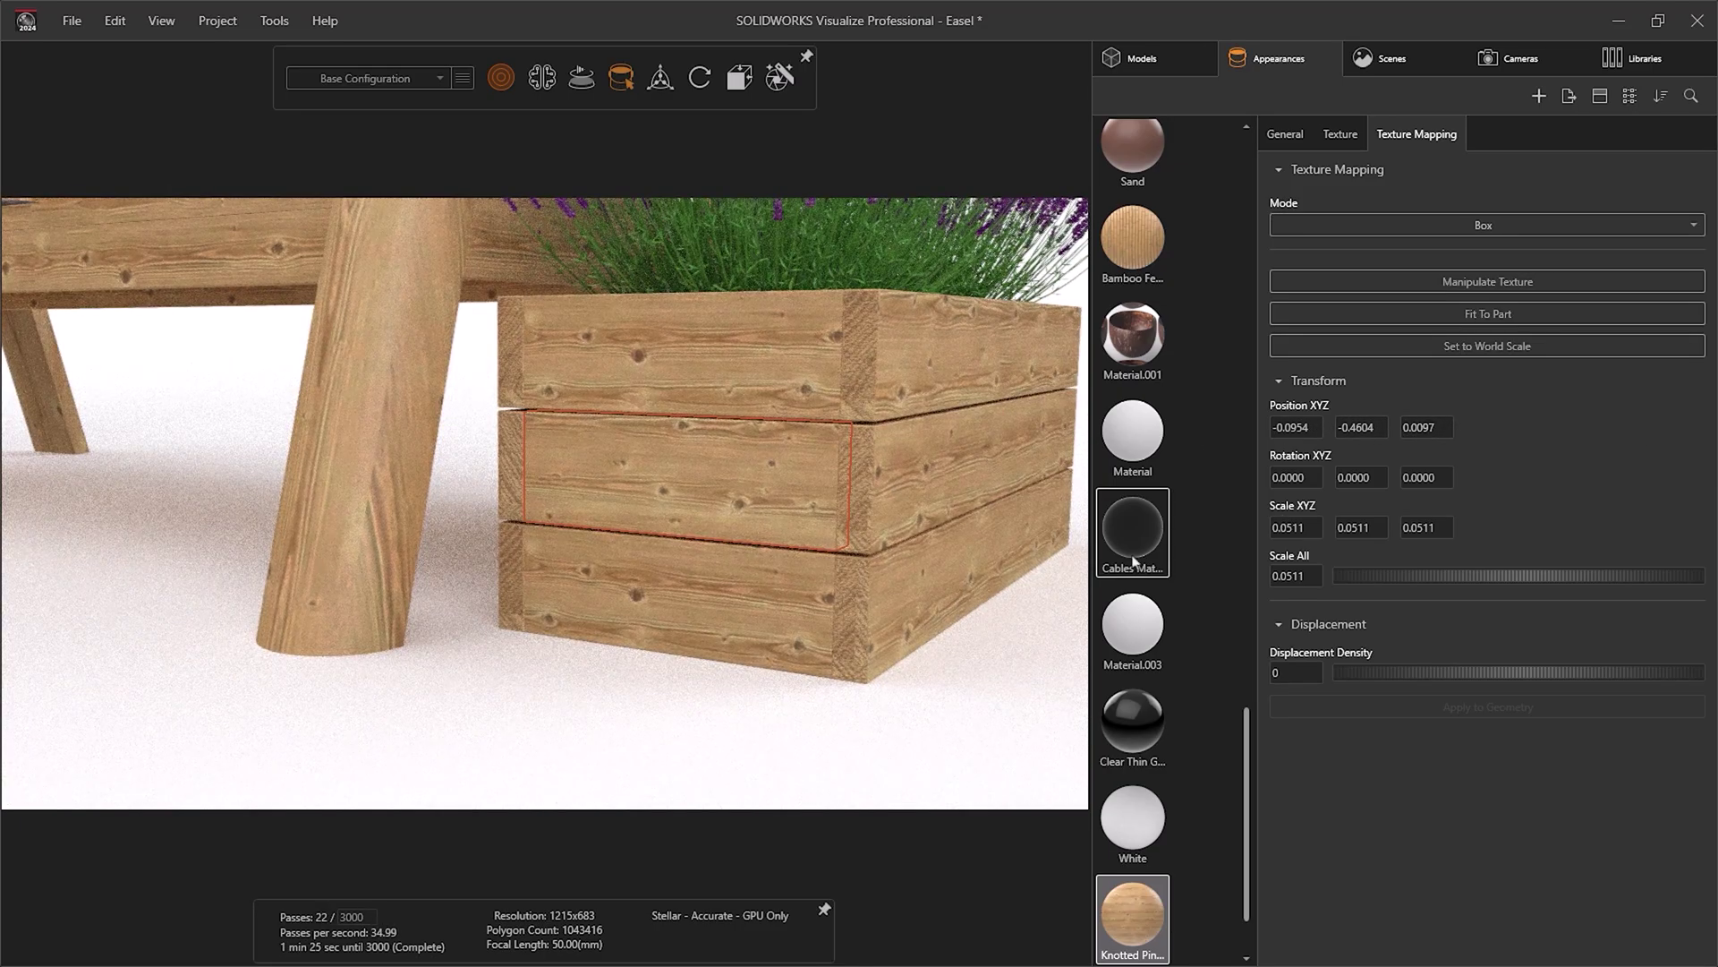
{"action": "left_click_drag", "start_coordinate": [1292, 429], "coordinate": [1597, 421]}
{"action": "left_click", "coordinate": [685, 597]}
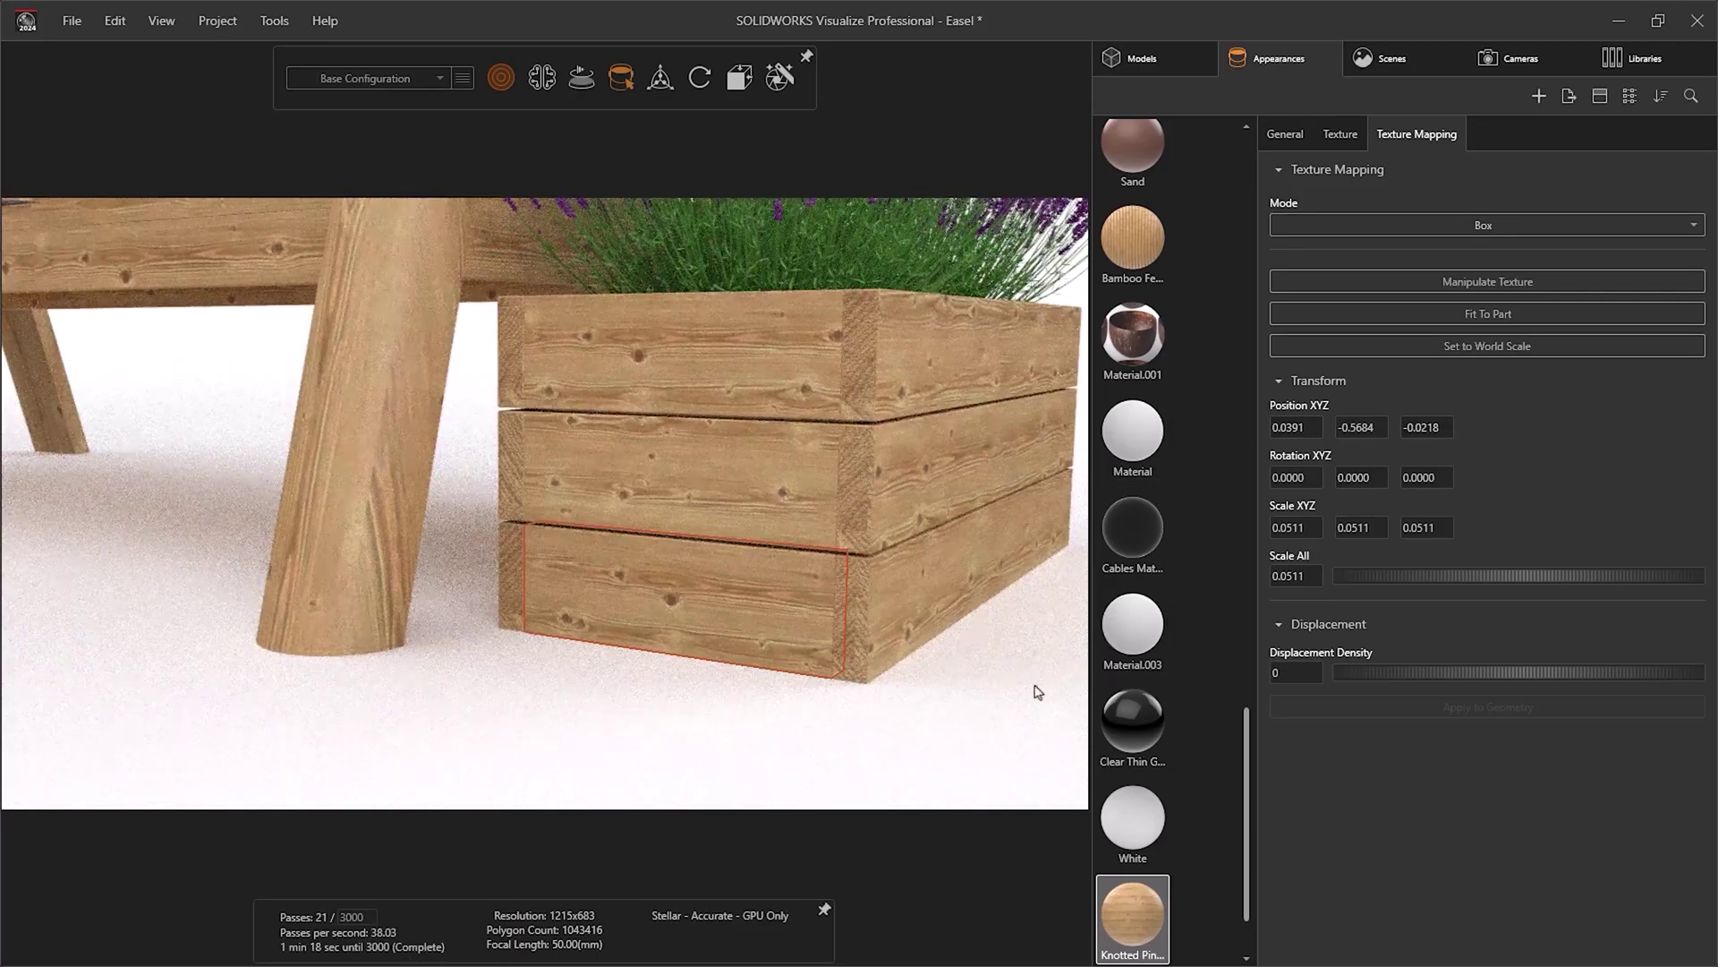
{"action": "left_click", "coordinate": [939, 703]}
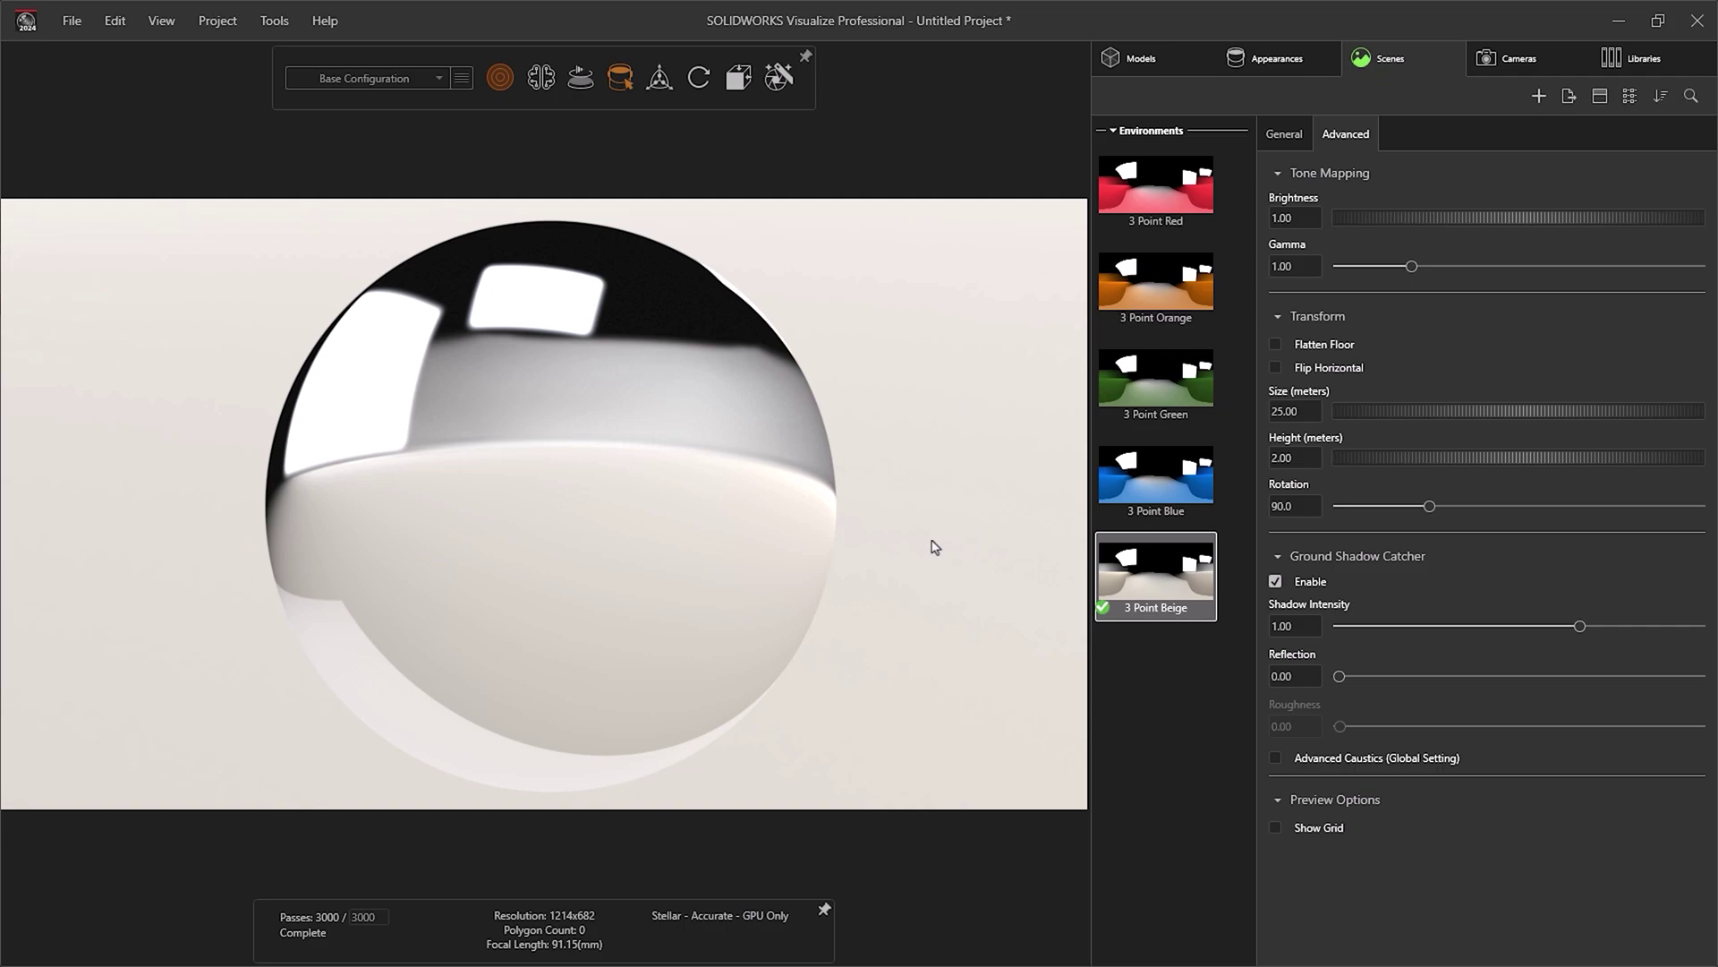
- Orbit around the chrome sphere to inspect its reflections
{"action": "mouse_move", "coordinate": [913, 541]}
{"action": "left_mouse_down"}
{"action": "mouse_move", "coordinate": [422, 546]}
{"action": "mouse_move", "coordinate": [1248, 557]}
{"action": "mouse_move", "coordinate": [864, 546]}
{"action": "mouse_move", "coordinate": [874, 410]}
{"action": "mouse_move", "coordinate": [856, 613]}
{"action": "mouse_move", "coordinate": [859, 415]}
{"action": "left_mouse_up"}
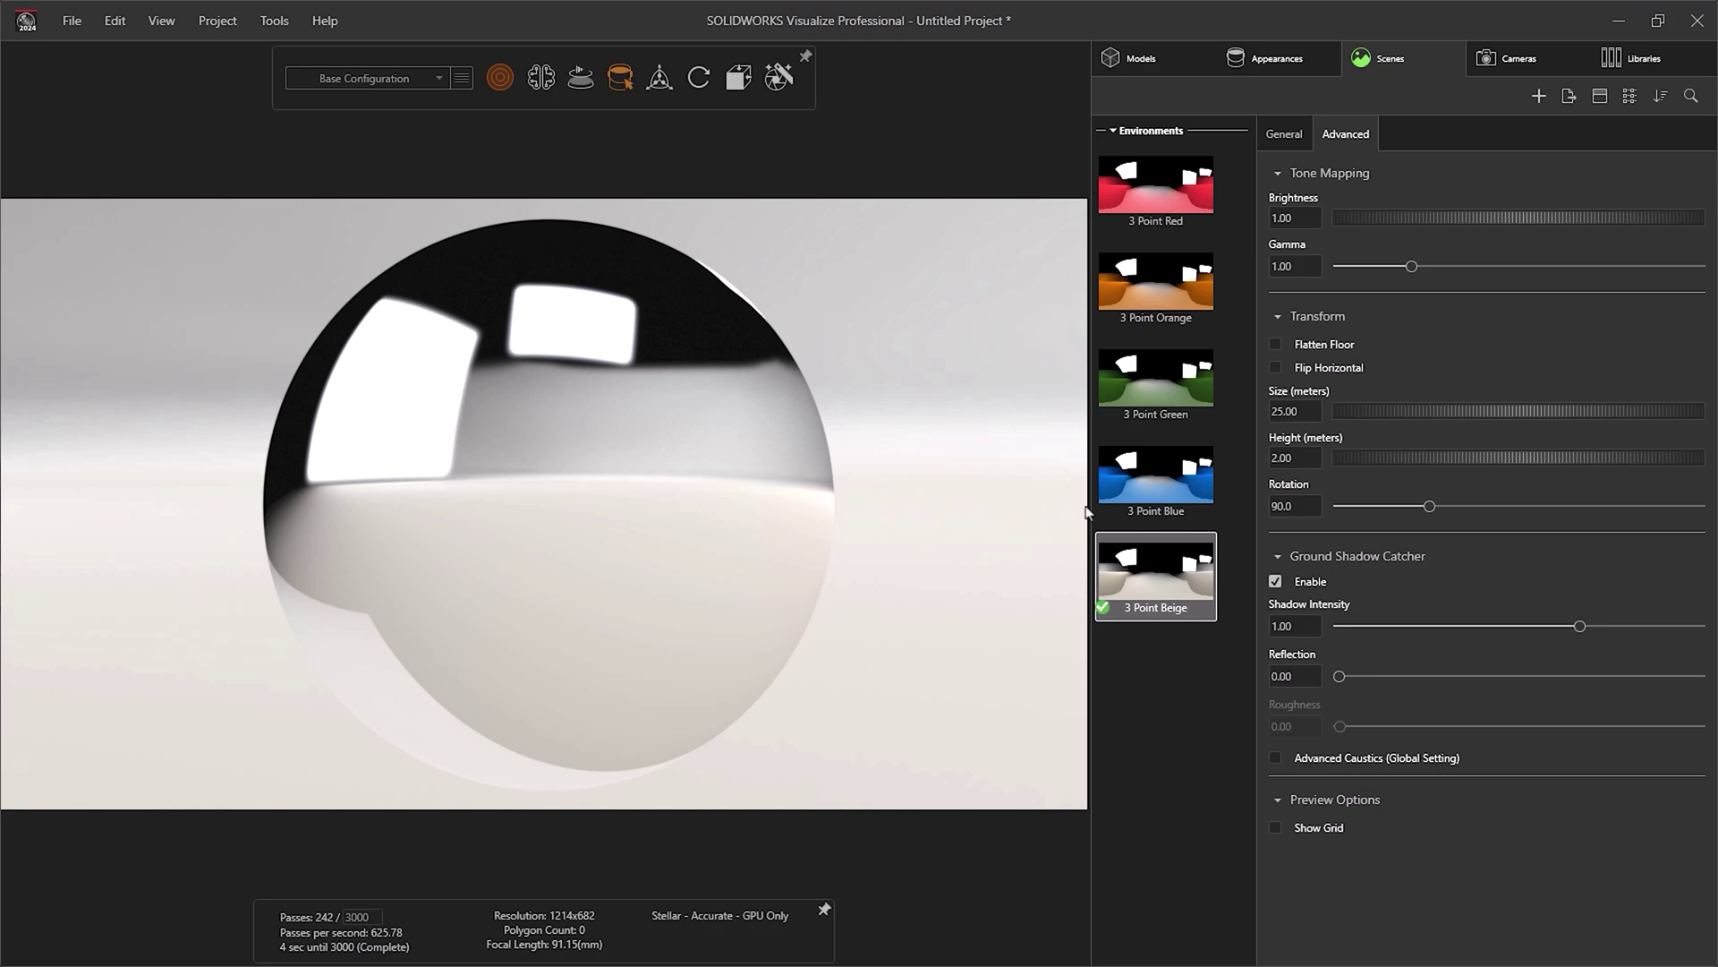
- Apply the 3 Point Blue, Orange and then Red environments to the sphere in turn
{"action": "double_click", "coordinate": [1152, 480]}
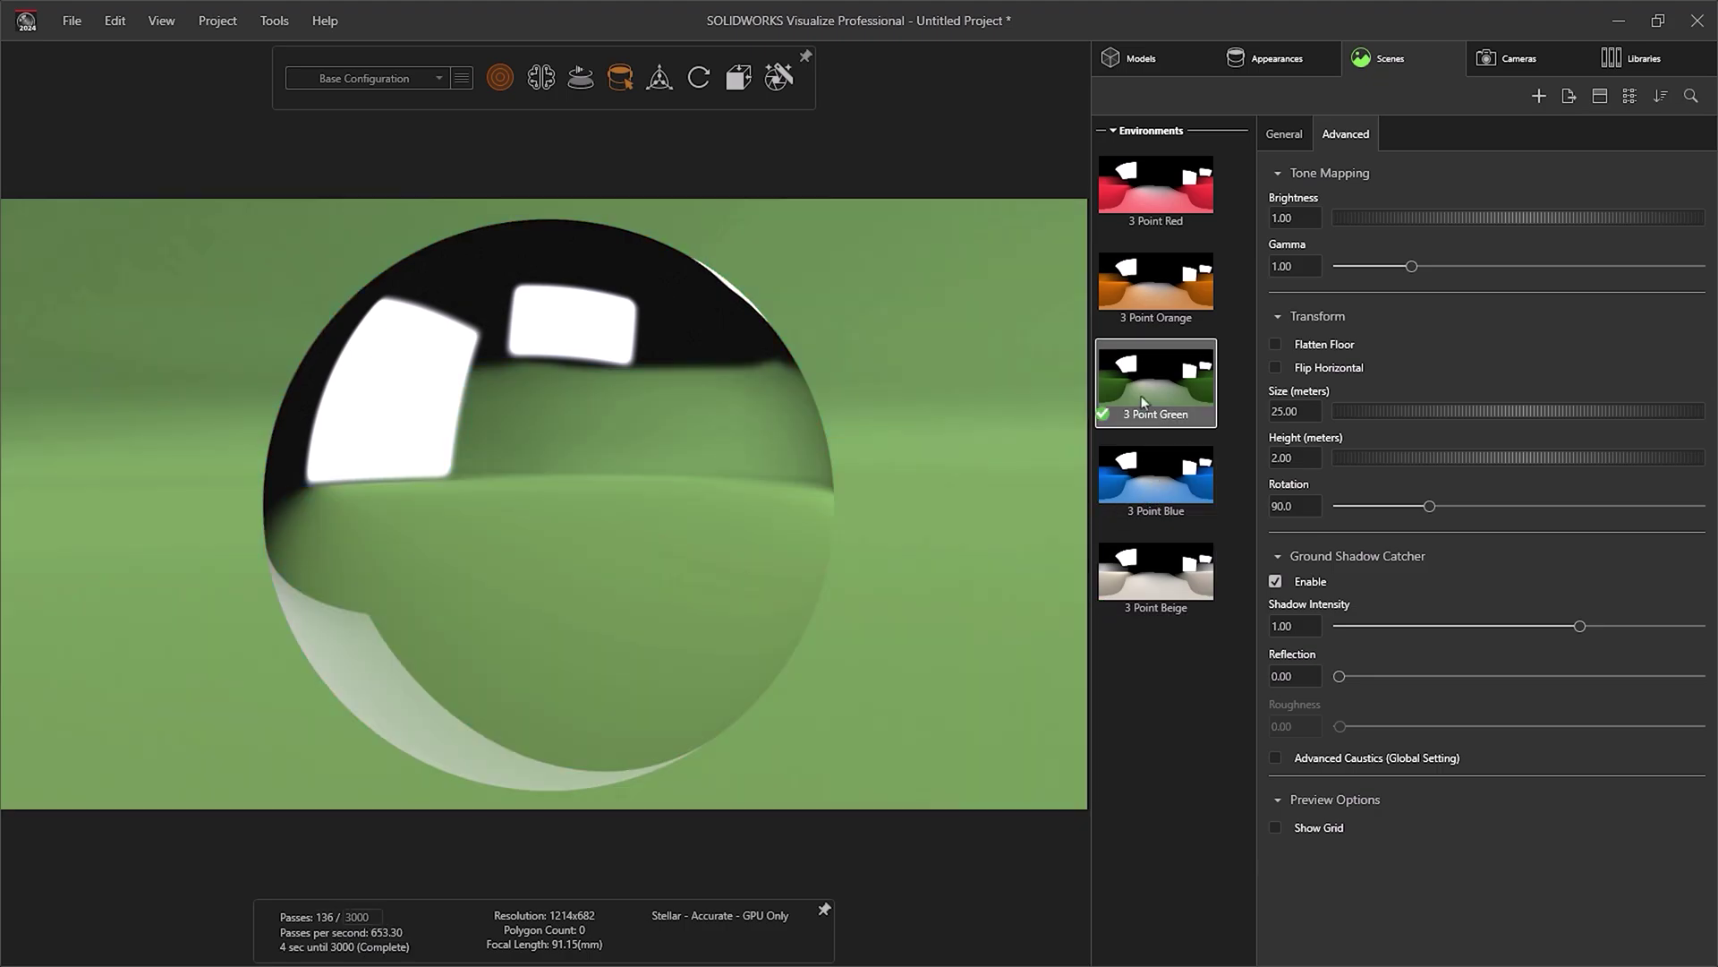
{"action": "double_click", "coordinate": [1151, 304]}
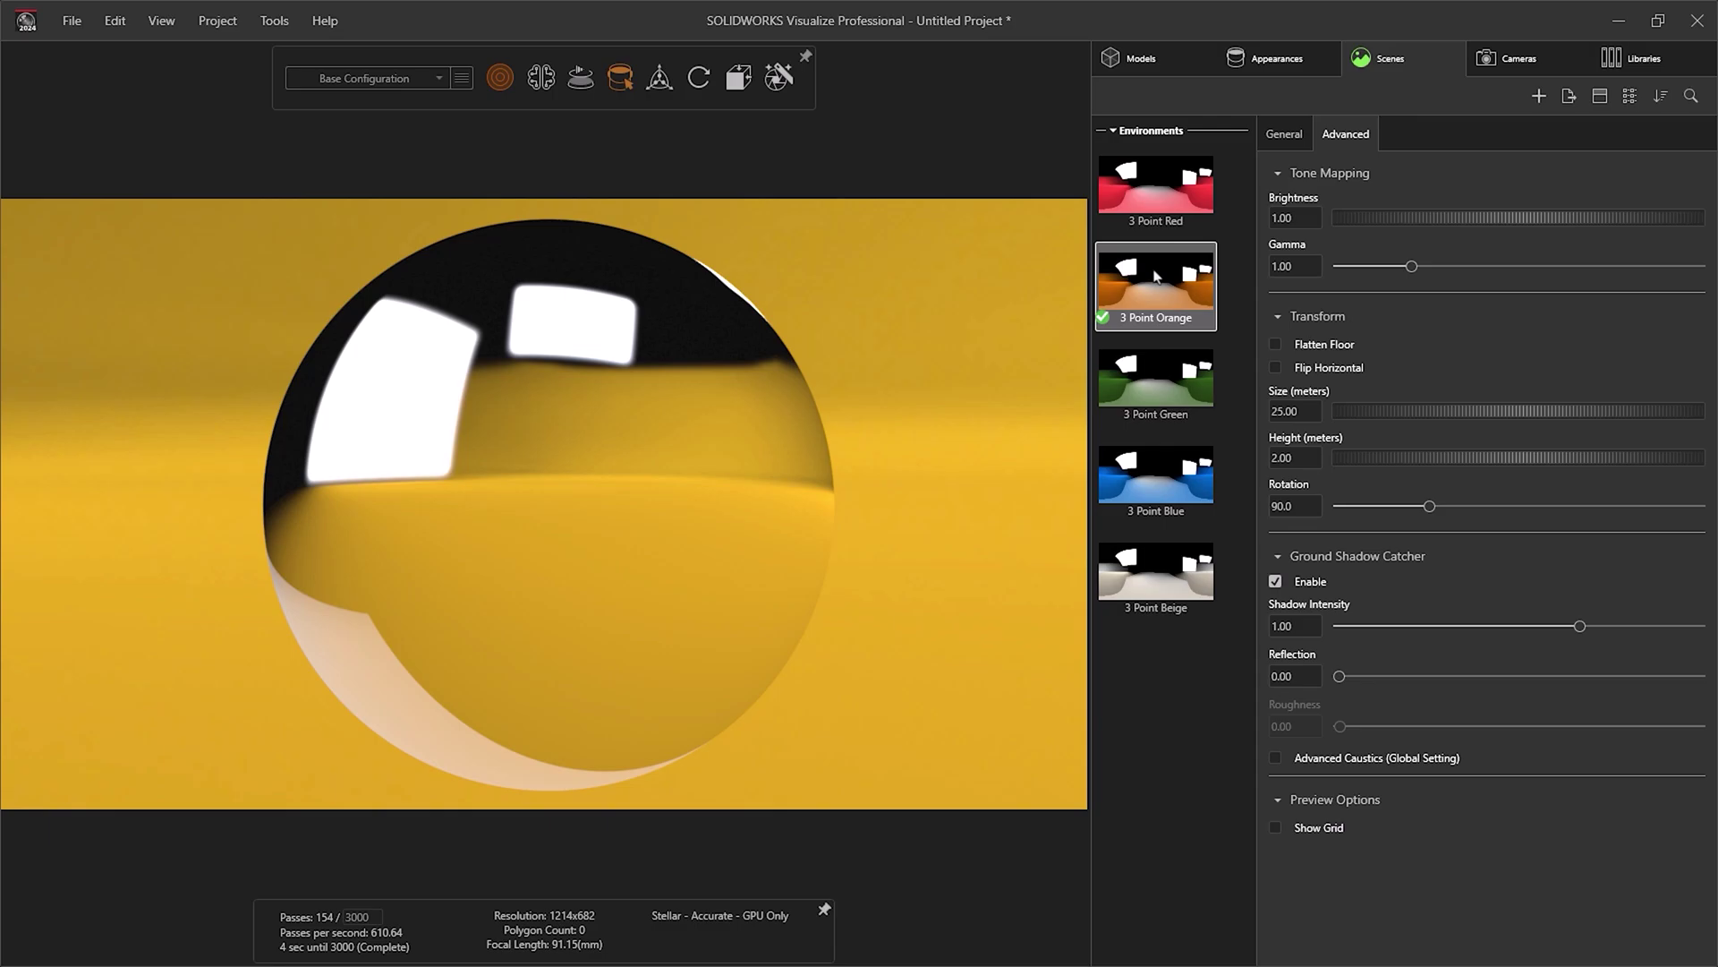
{"action": "double_click", "coordinate": [1170, 205]}
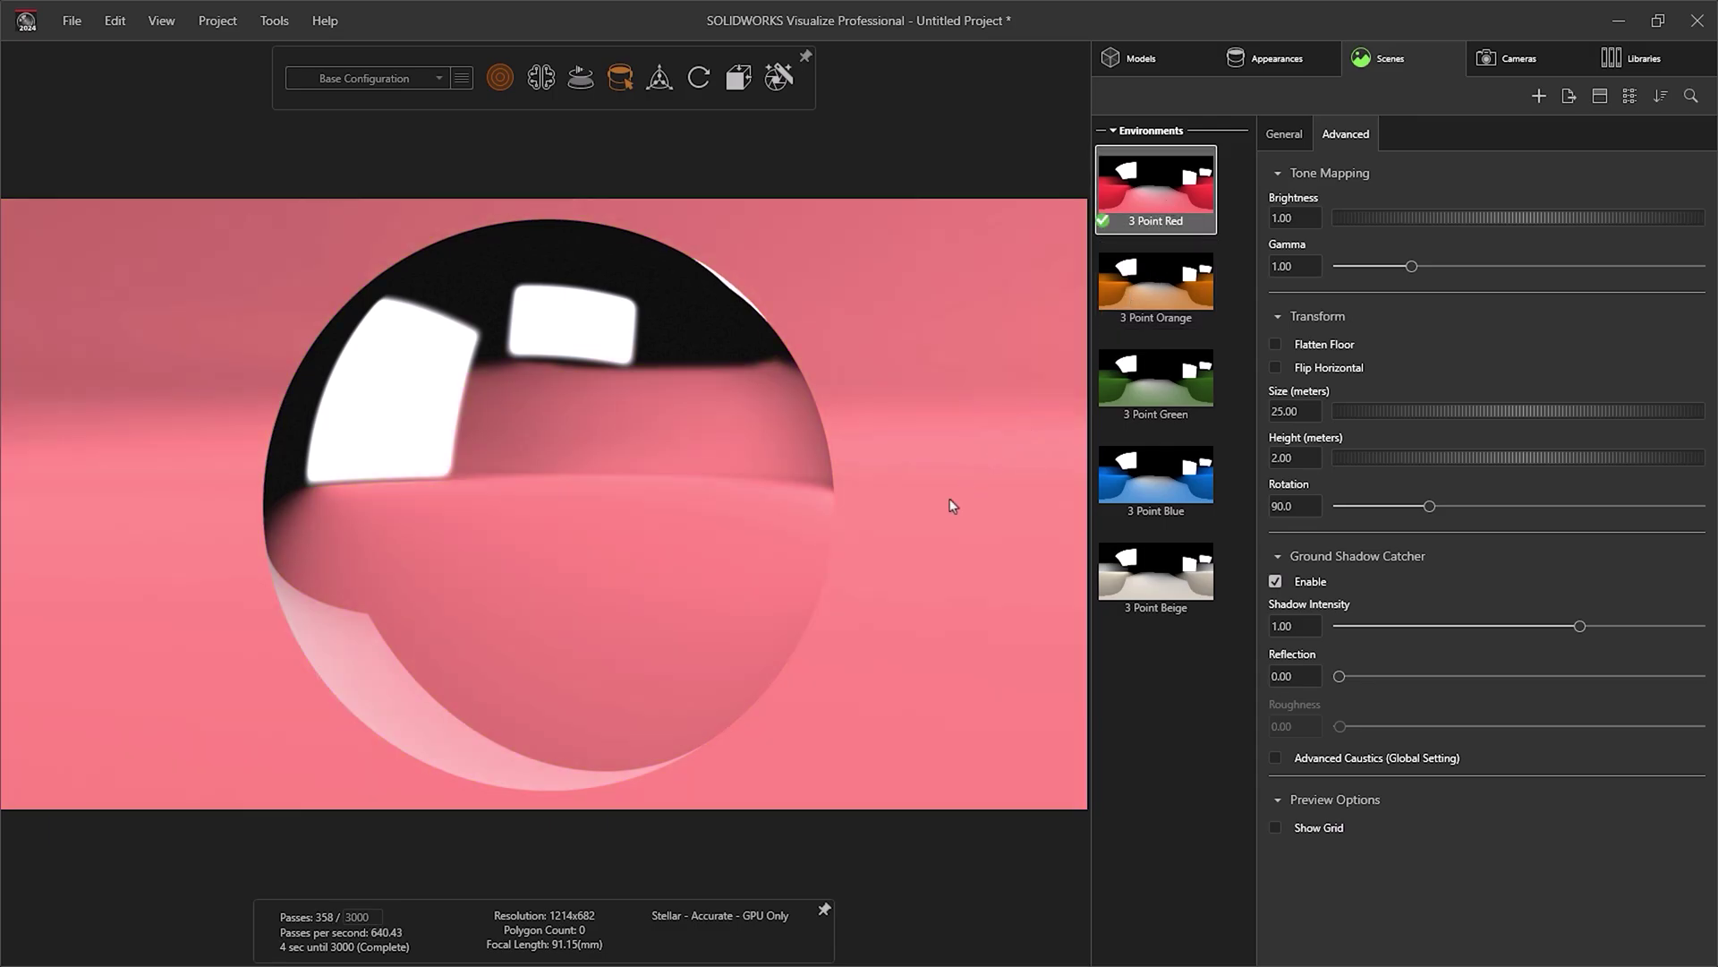
{"action": "mouse_move", "coordinate": [952, 502]}
{"action": "left_mouse_down"}
{"action": "mouse_move", "coordinate": [884, 495]}
{"action": "mouse_move", "coordinate": [942, 493]}
{"action": "left_mouse_up"}
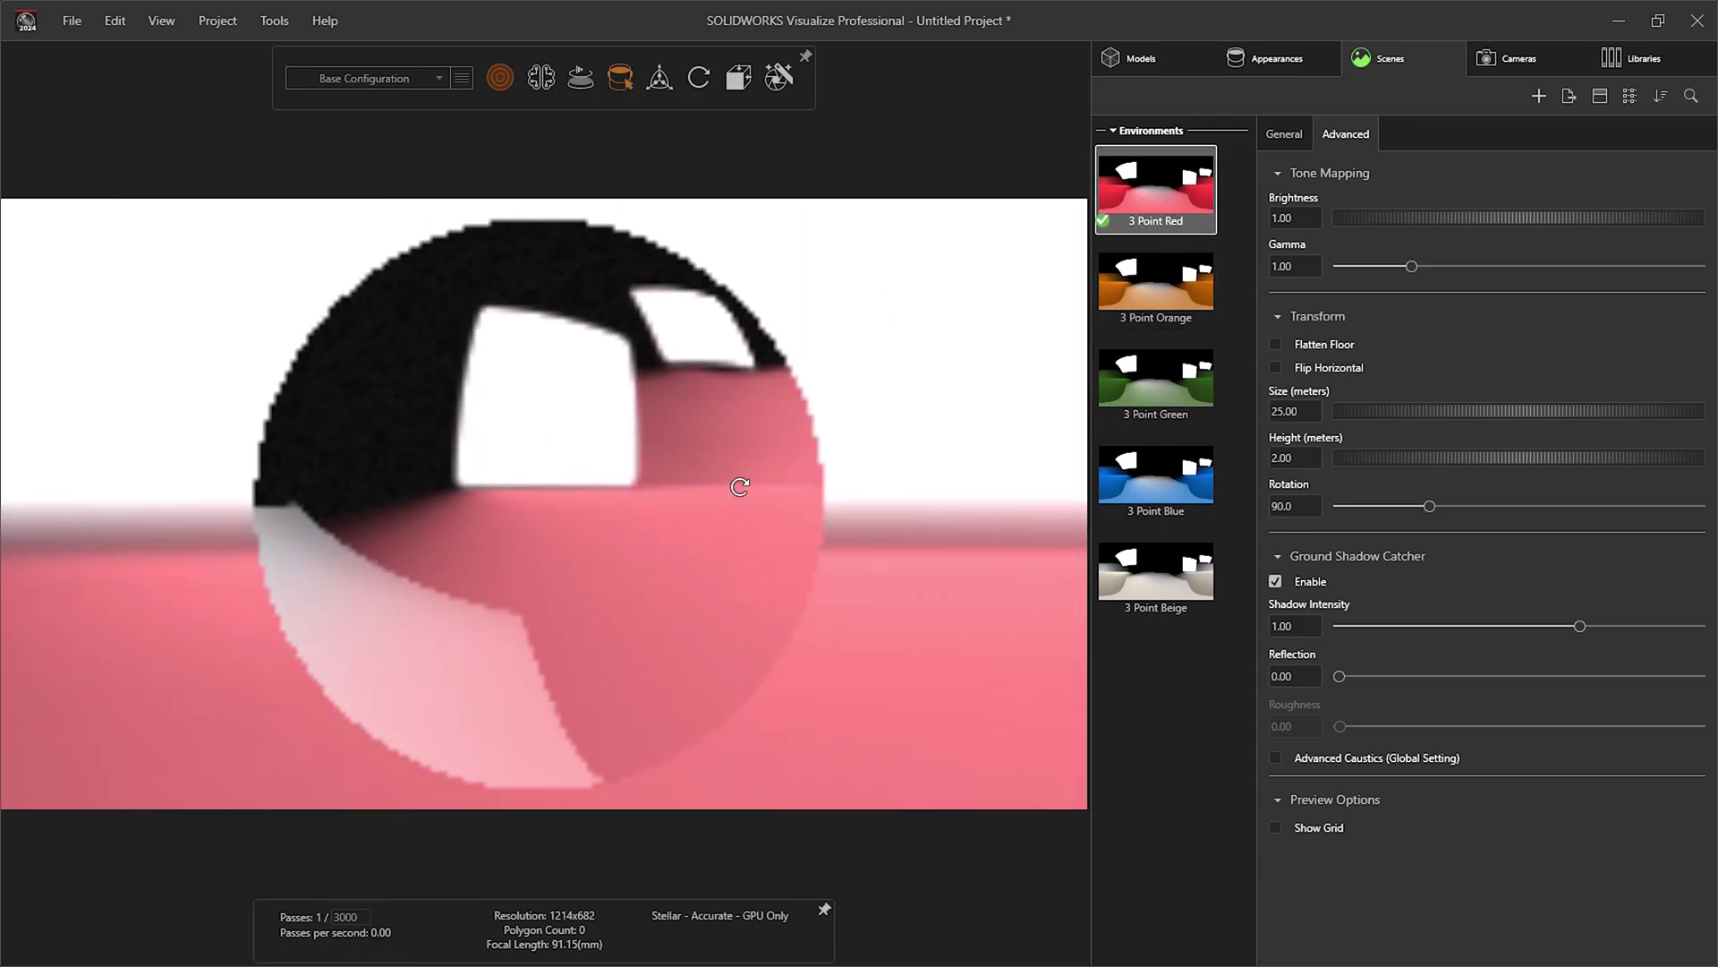
- Apply the lebombo_2k interior environment from the local library to the sphere scene
{"action": "left_click", "coordinate": [1627, 59]}
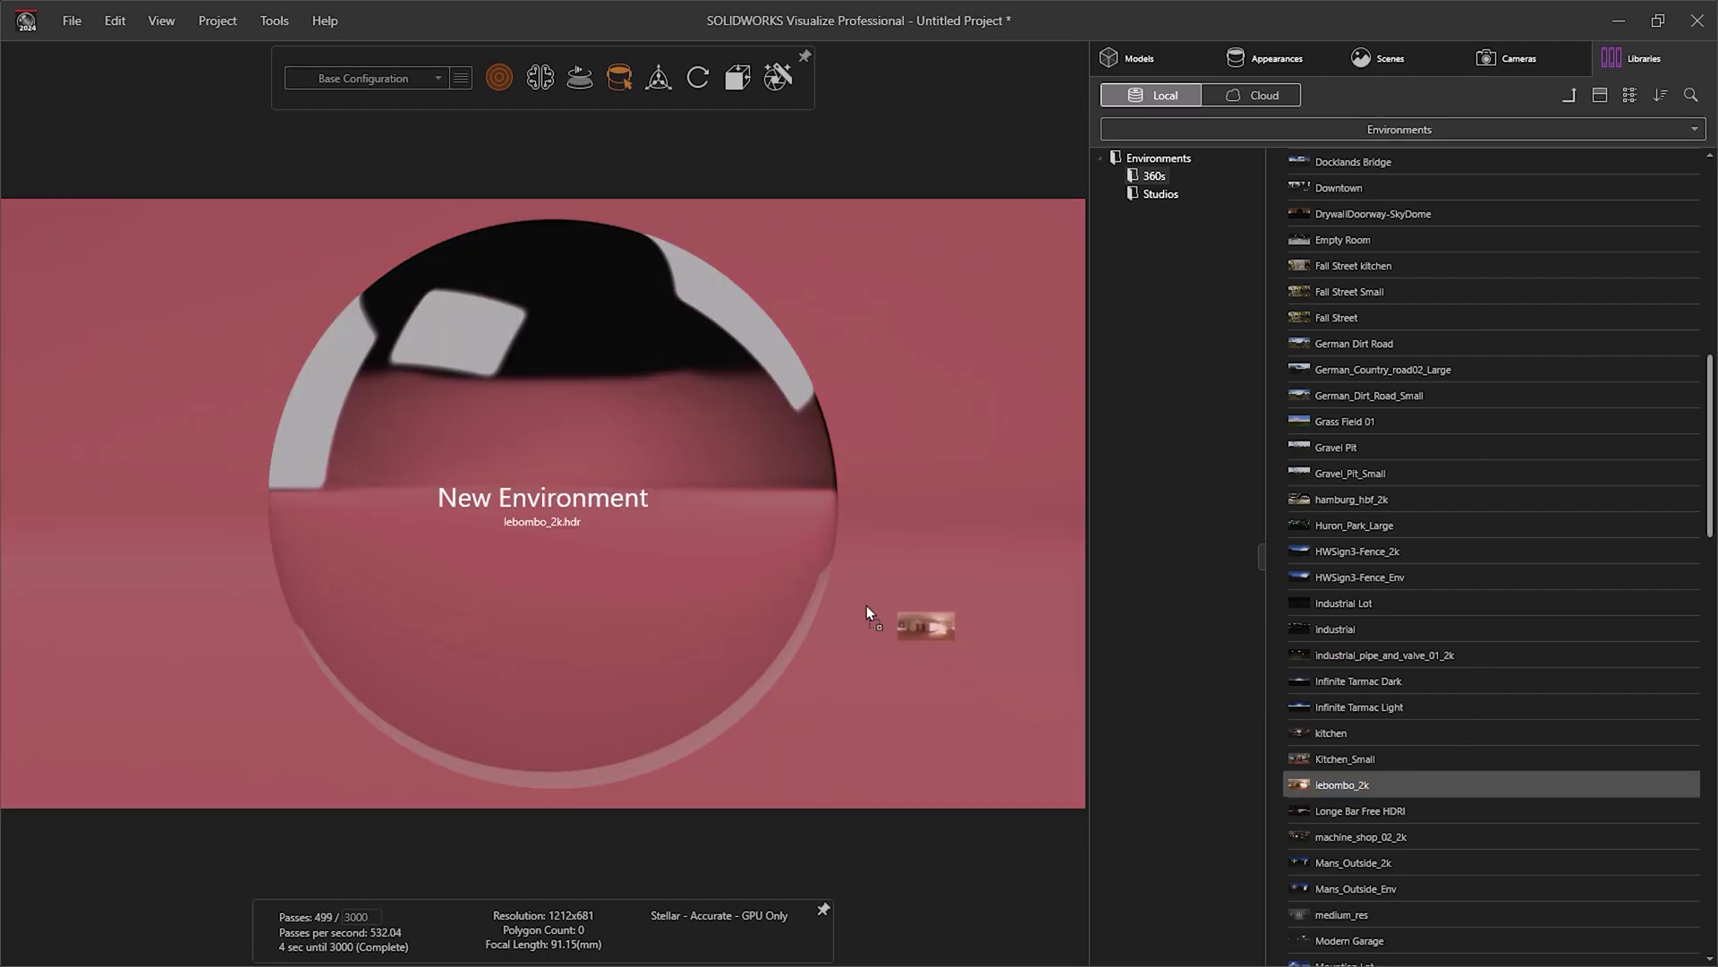
{"action": "mouse_move", "coordinate": [1368, 791]}
{"action": "left_mouse_down"}
{"action": "mouse_move", "coordinate": [865, 606]}
{"action": "mouse_move", "coordinate": [440, 592]}
{"action": "mouse_move", "coordinate": [874, 587]}
{"action": "mouse_move", "coordinate": [833, 587]}
{"action": "left_mouse_up"}
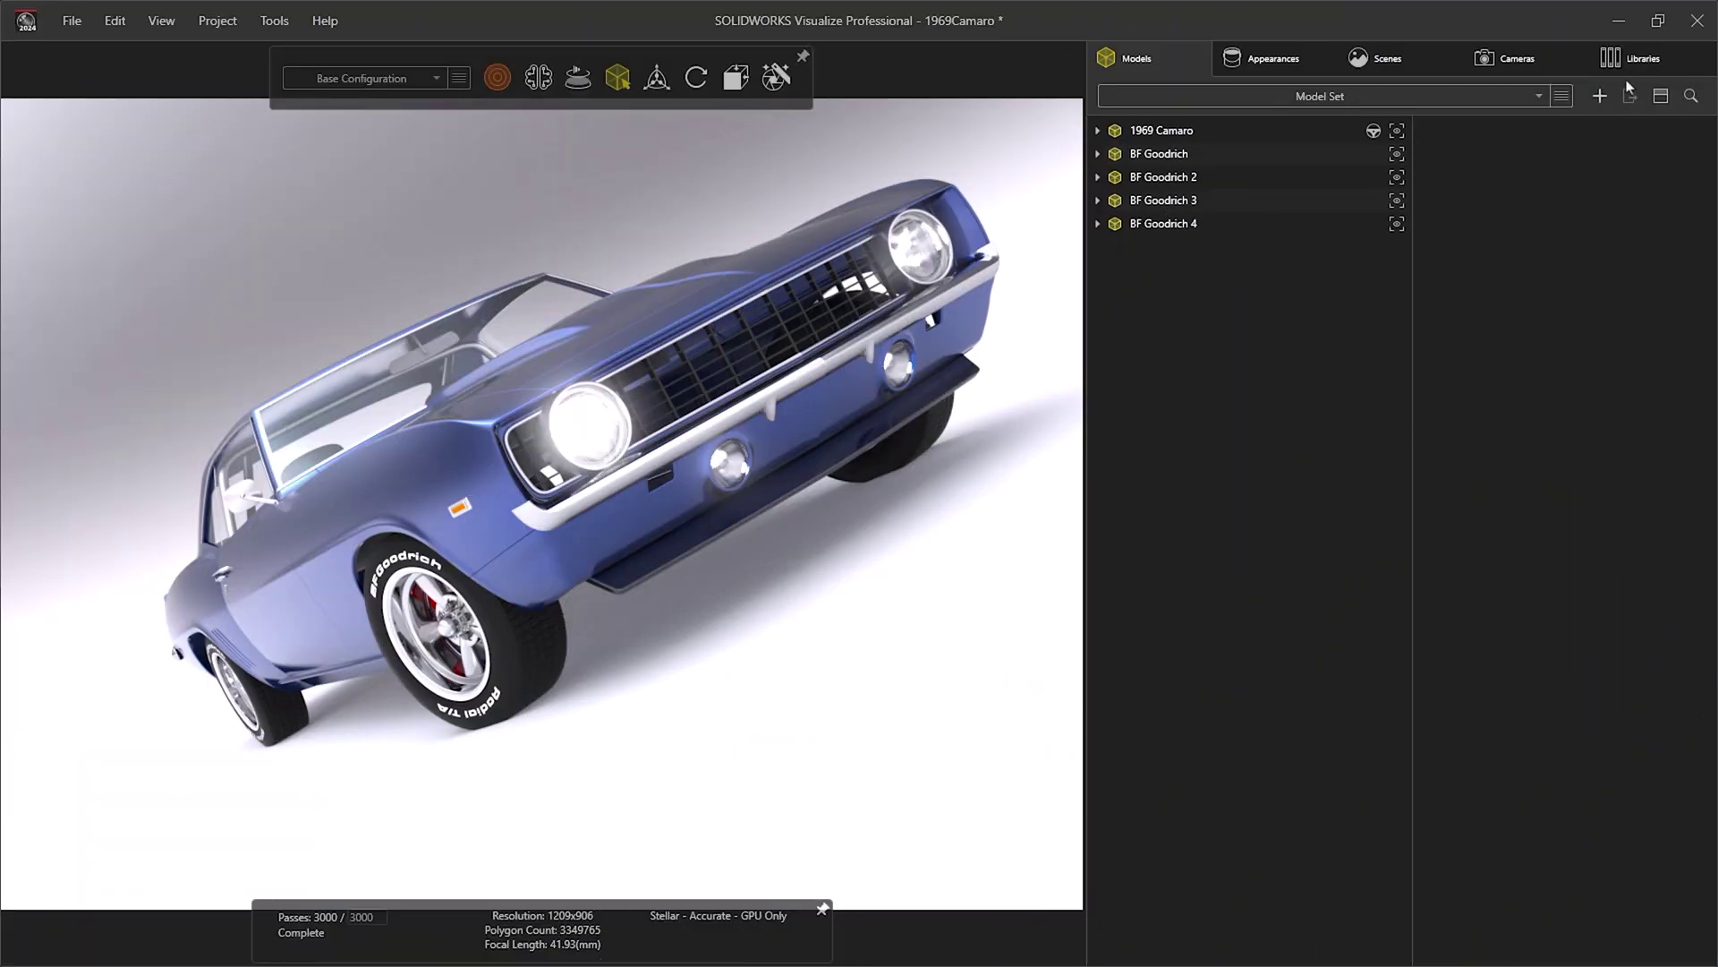
- Download the Dazzler environment from the cloud and apply it to the Camaro scene
{"action": "left_click", "coordinate": [1635, 62]}
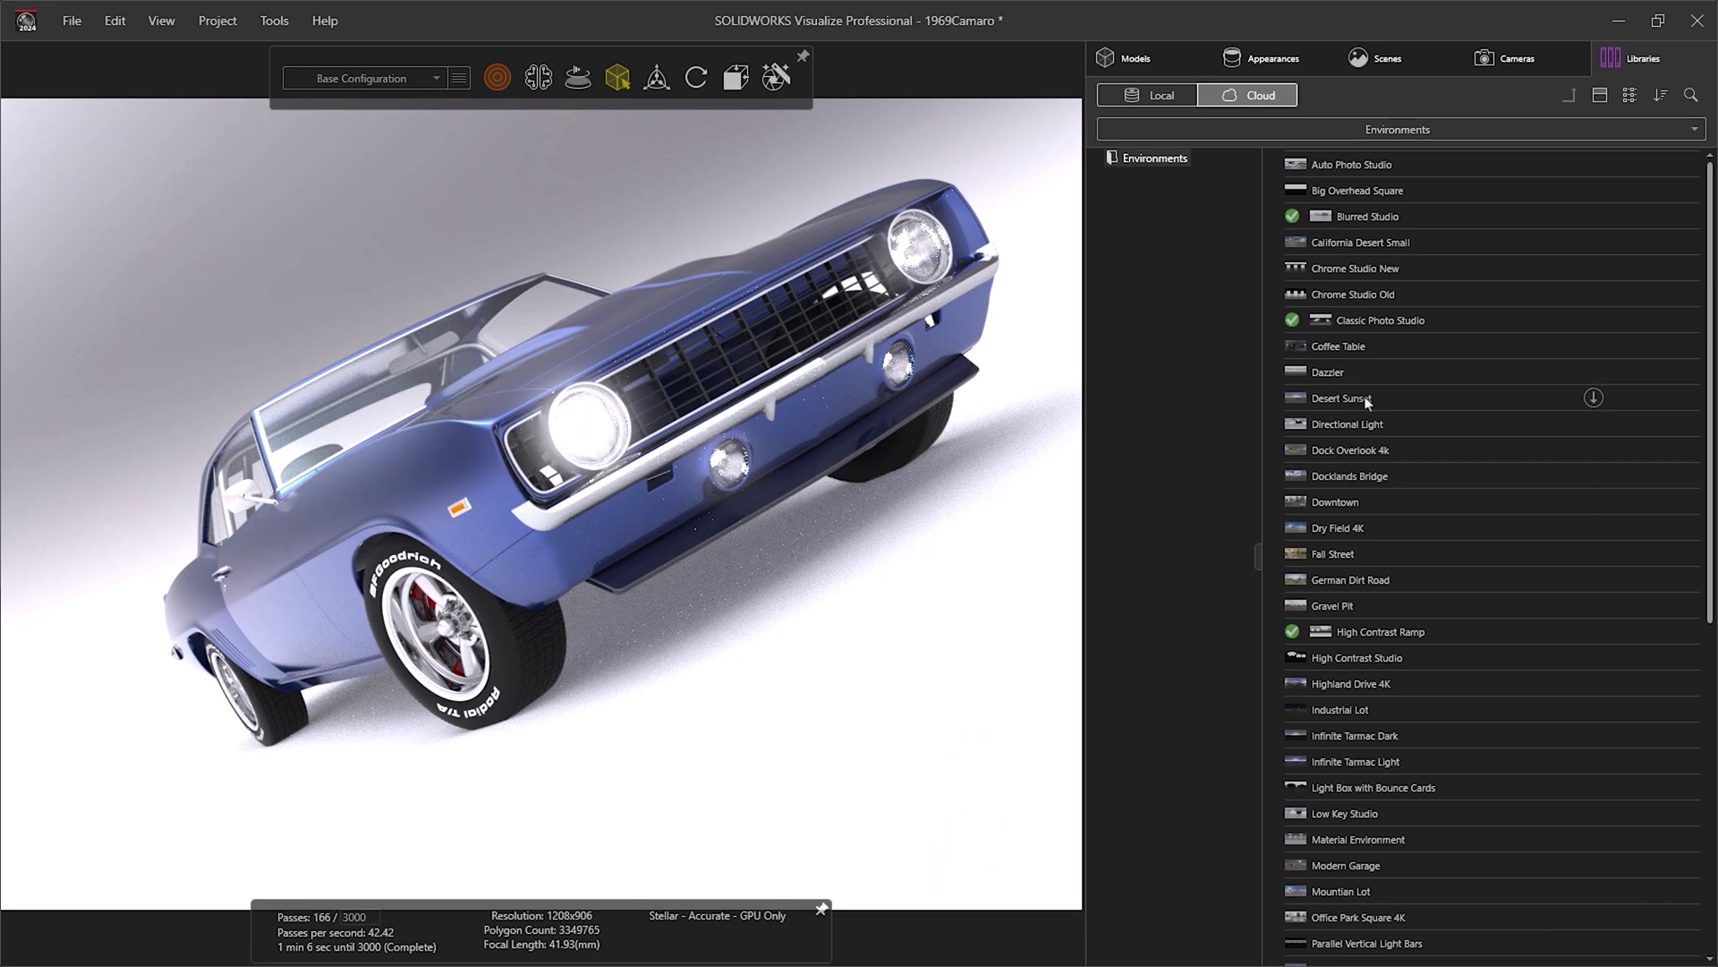
{"action": "left_click", "coordinate": [1592, 373]}
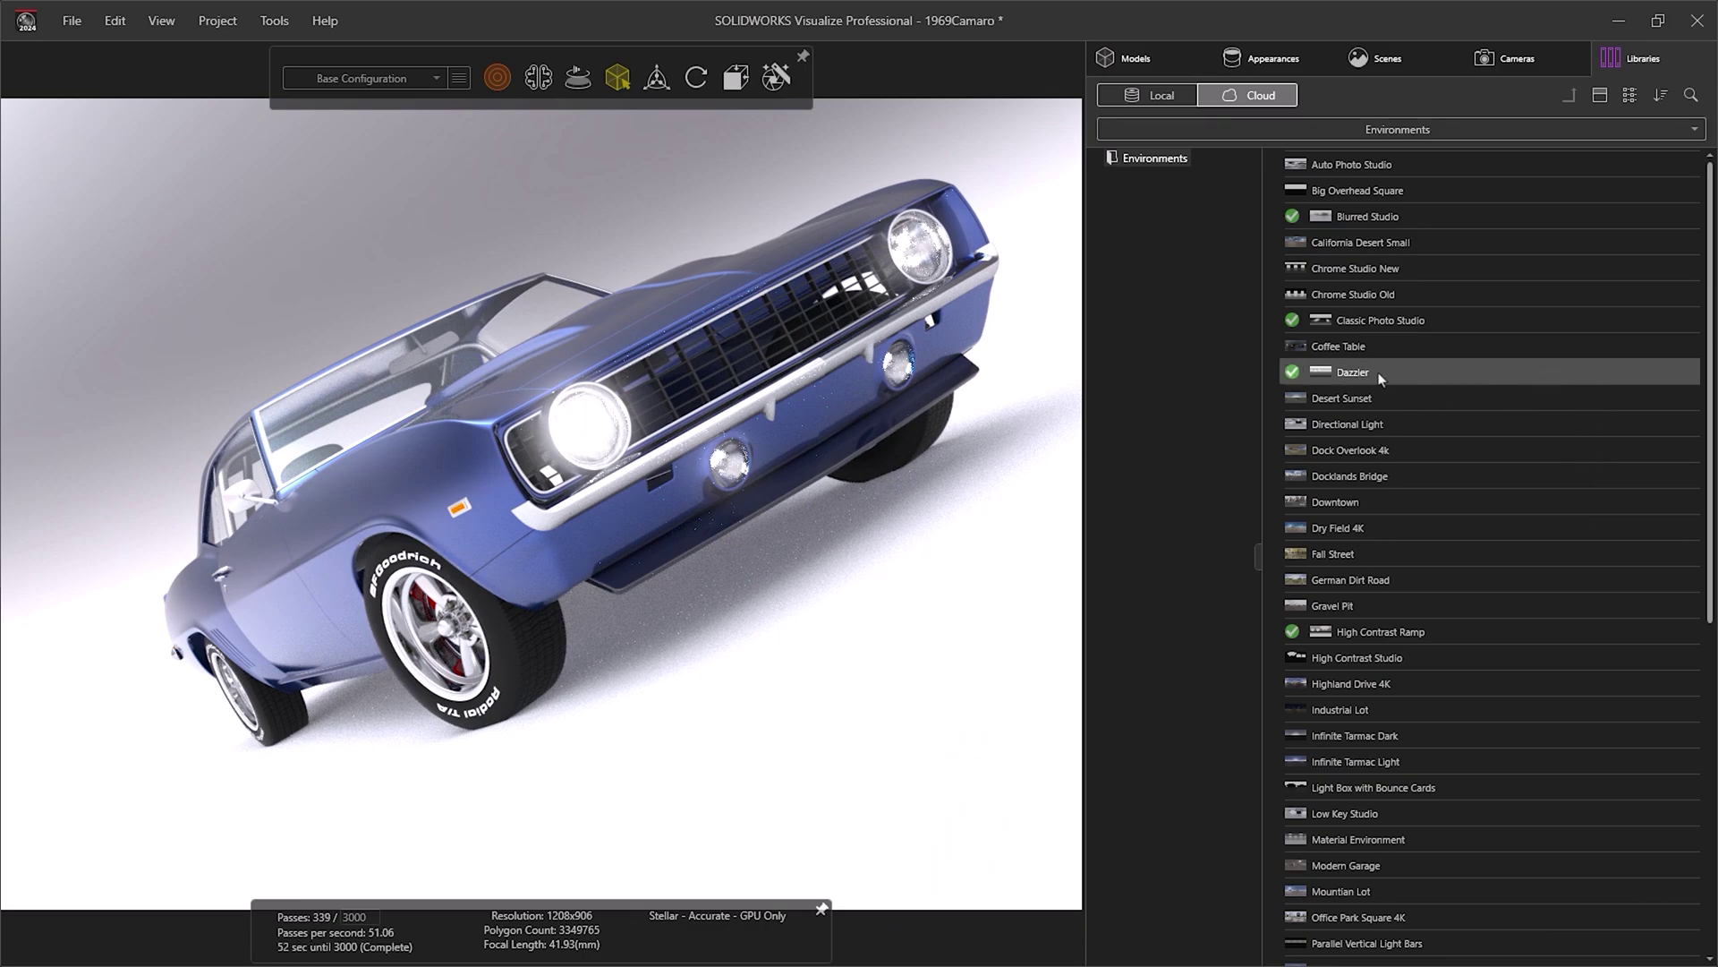
{"action": "left_click_drag", "start_coordinate": [1380, 379], "coordinate": [920, 512]}
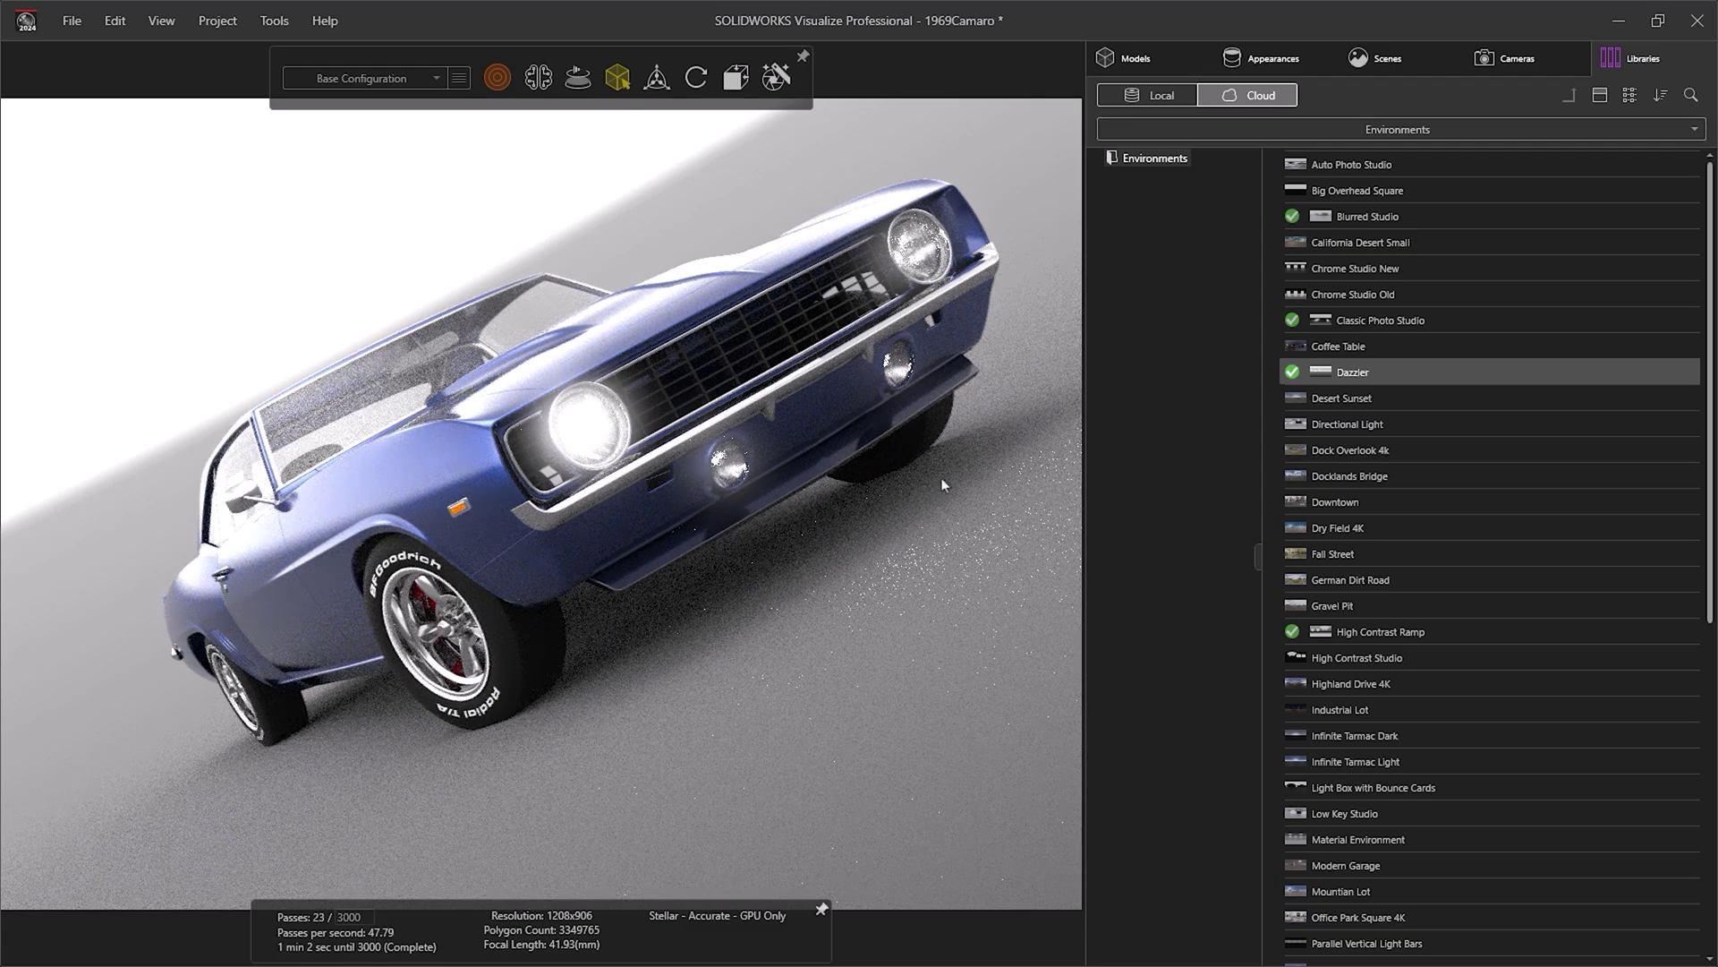
- Try local Studios environments on the car: fin4_Ref copy, Grid Lights Blue 01, Grid Lights Green Purple 01
{"action": "left_click", "coordinate": [1164, 97]}
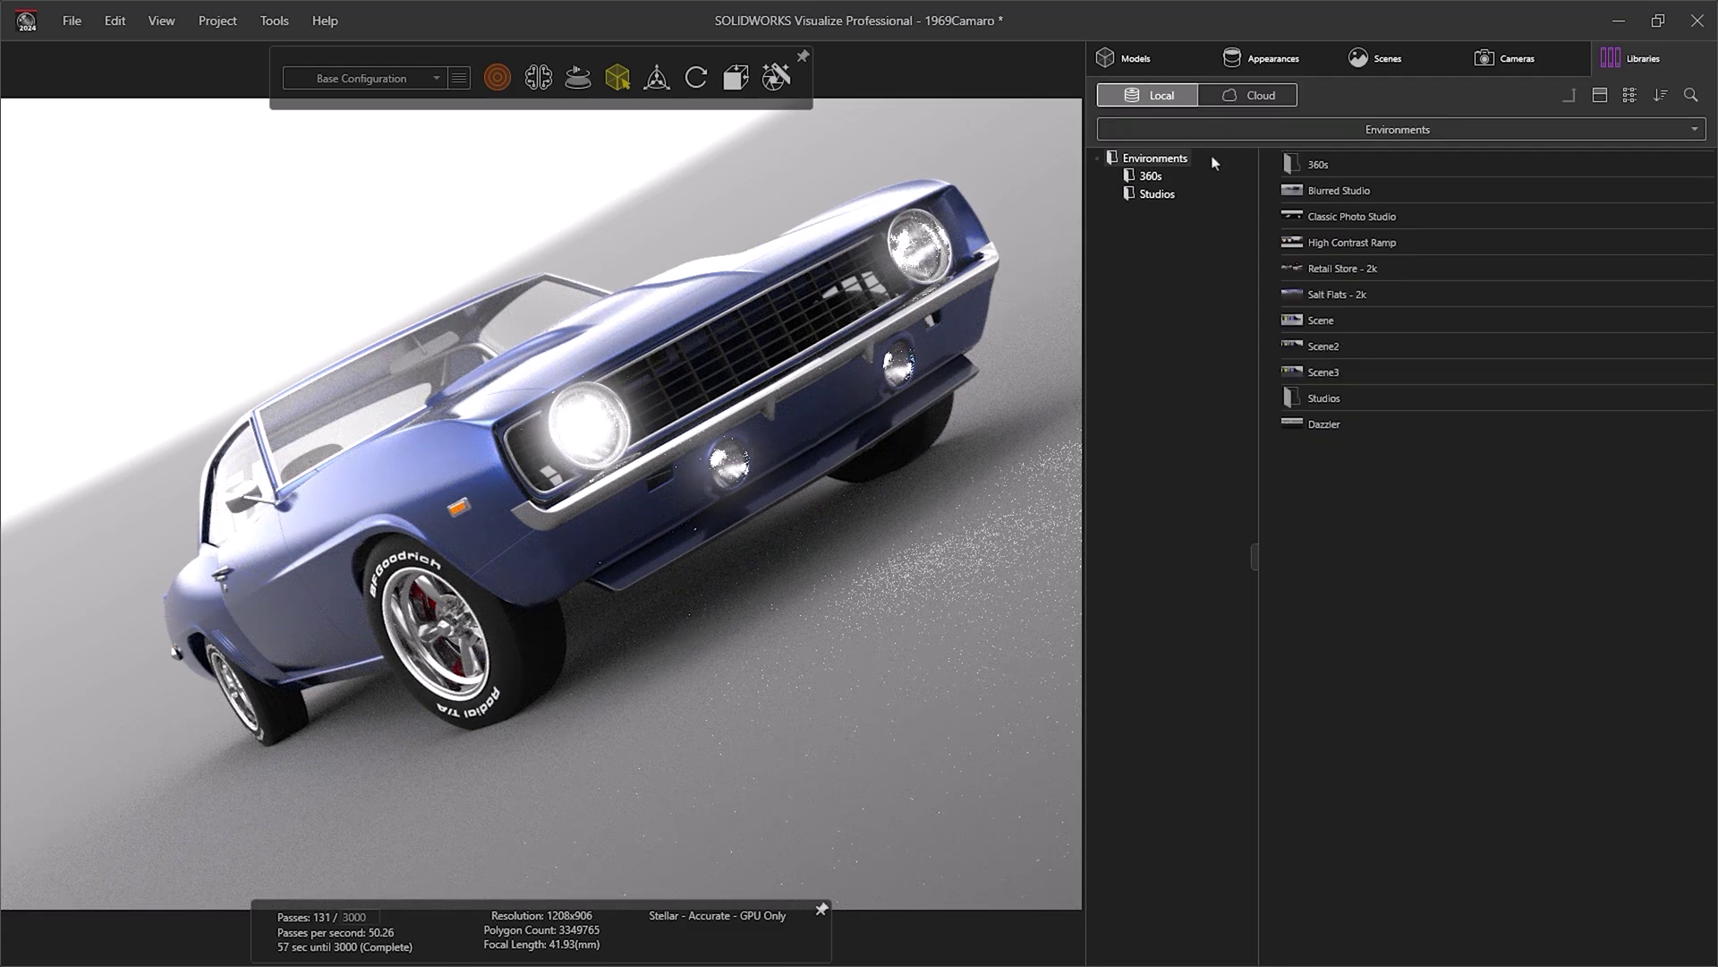
{"action": "left_click", "coordinate": [1183, 198]}
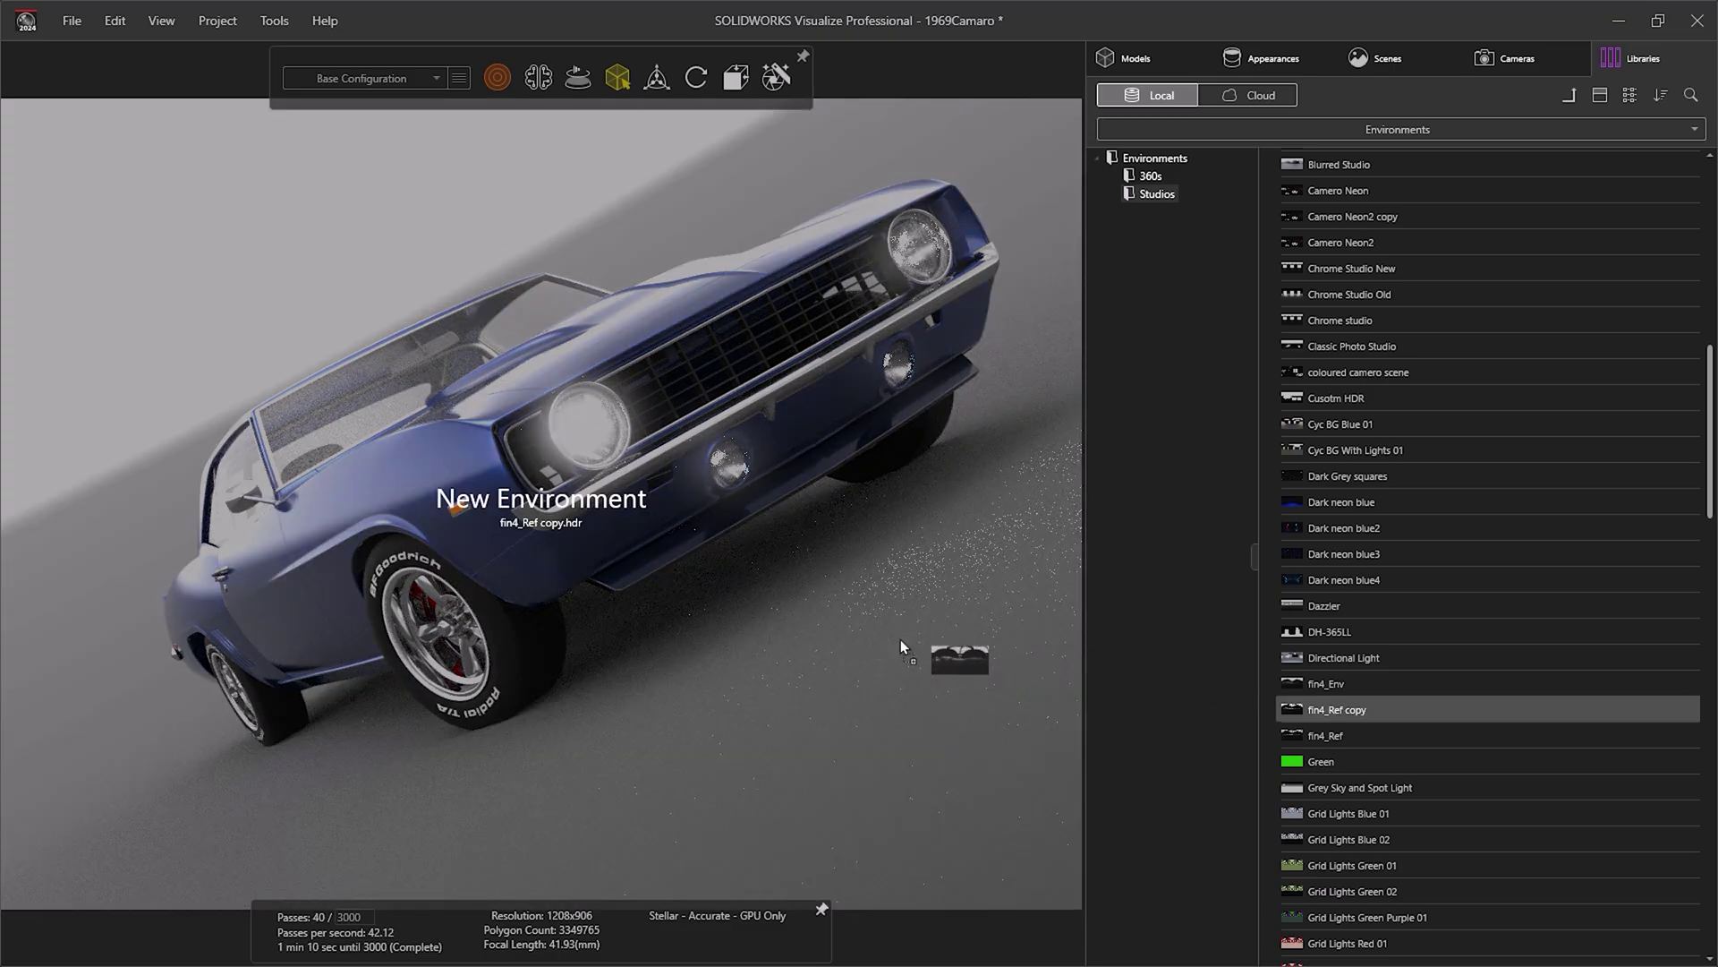
{"action": "left_click_drag", "start_coordinate": [1334, 698], "coordinate": [901, 639]}
{"action": "scroll", "coordinate": [1323, 617], "scroll_direction": "down", "scroll_amount": 2}
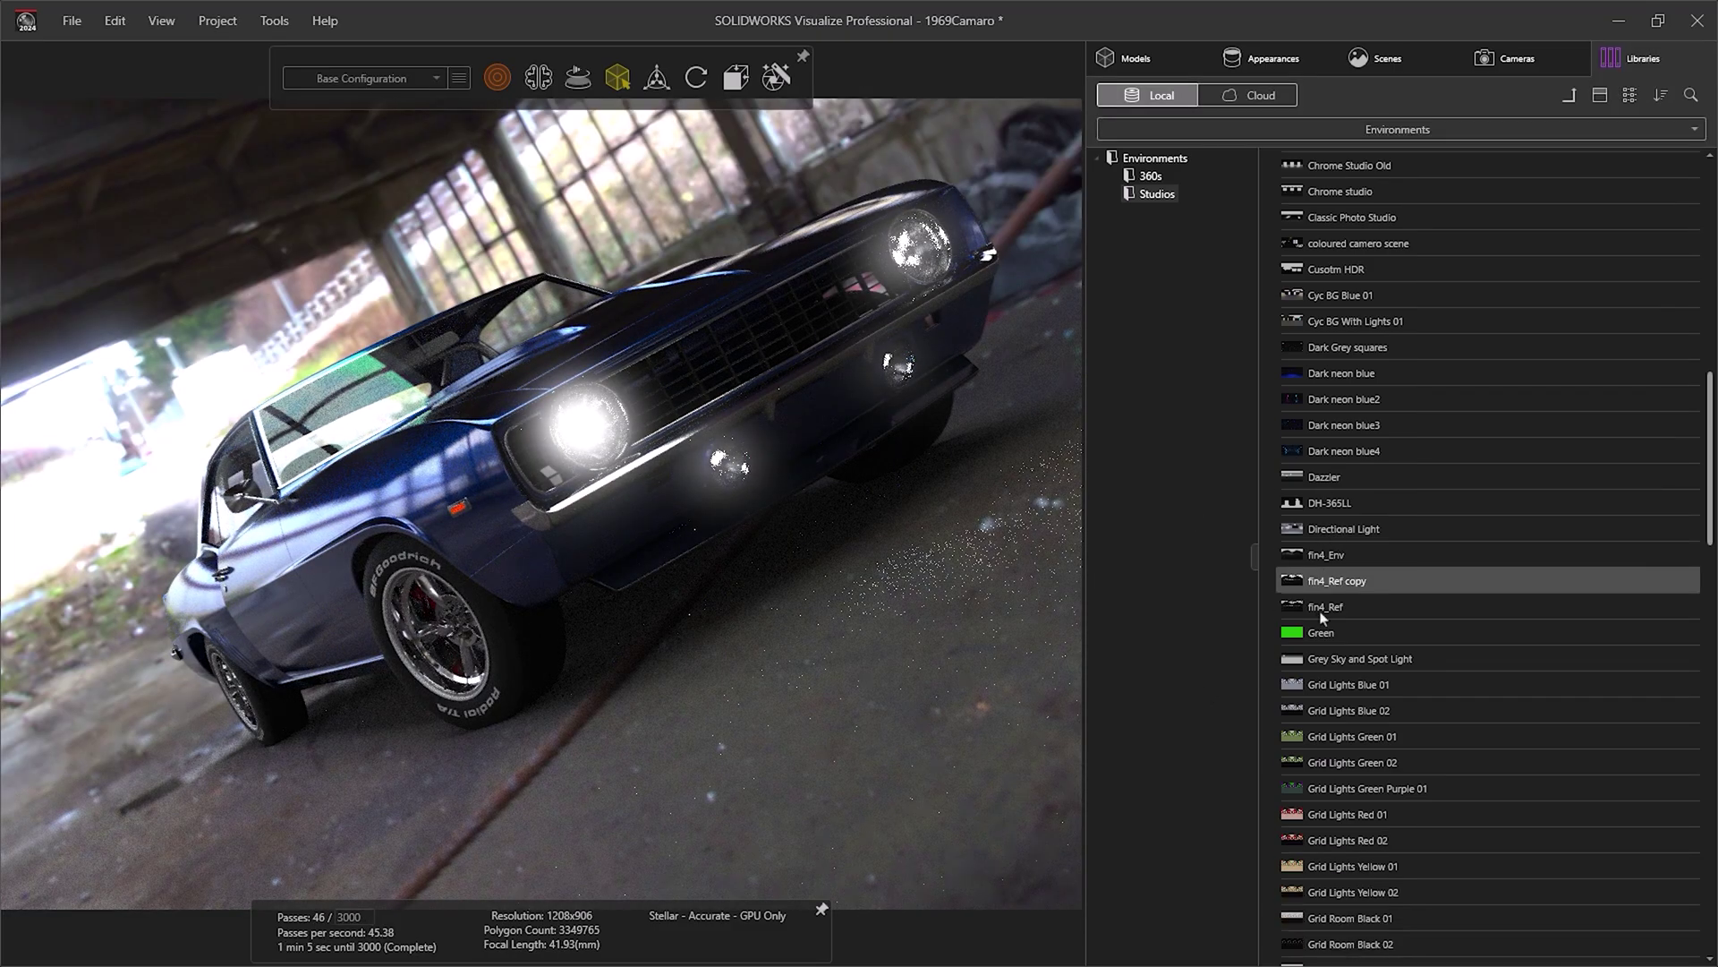
{"action": "scroll", "coordinate": [1319, 617], "scroll_direction": "down", "scroll_amount": 1}
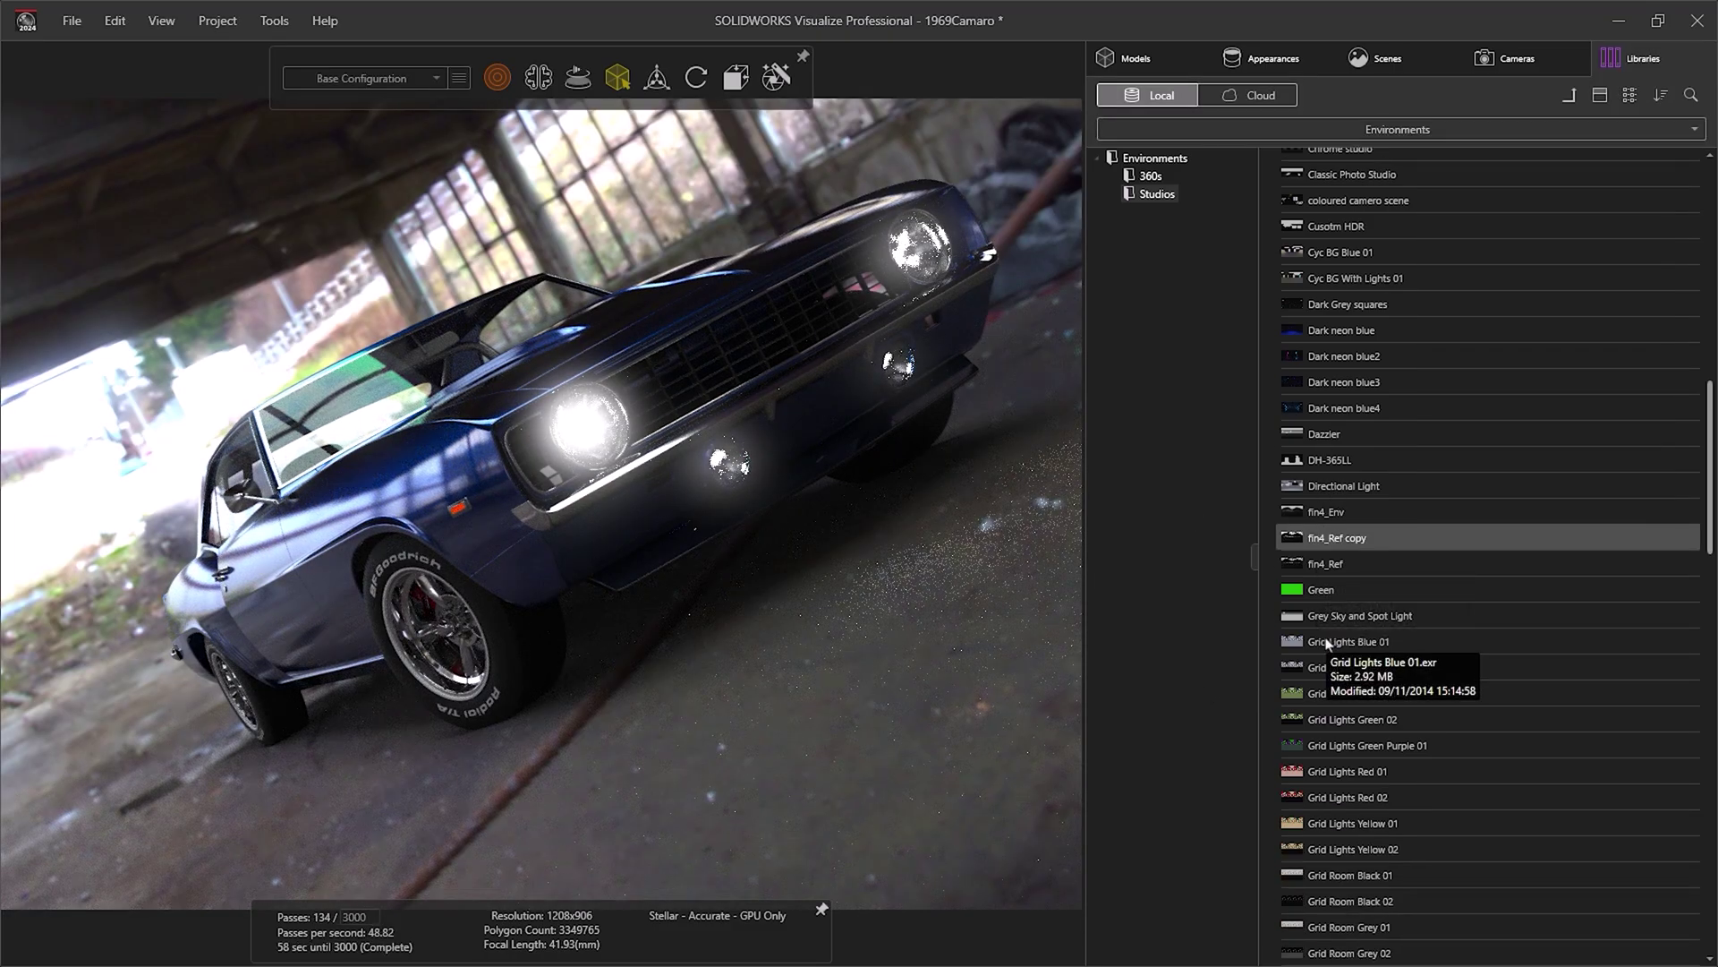
{"action": "double_click", "coordinate": [1353, 644]}
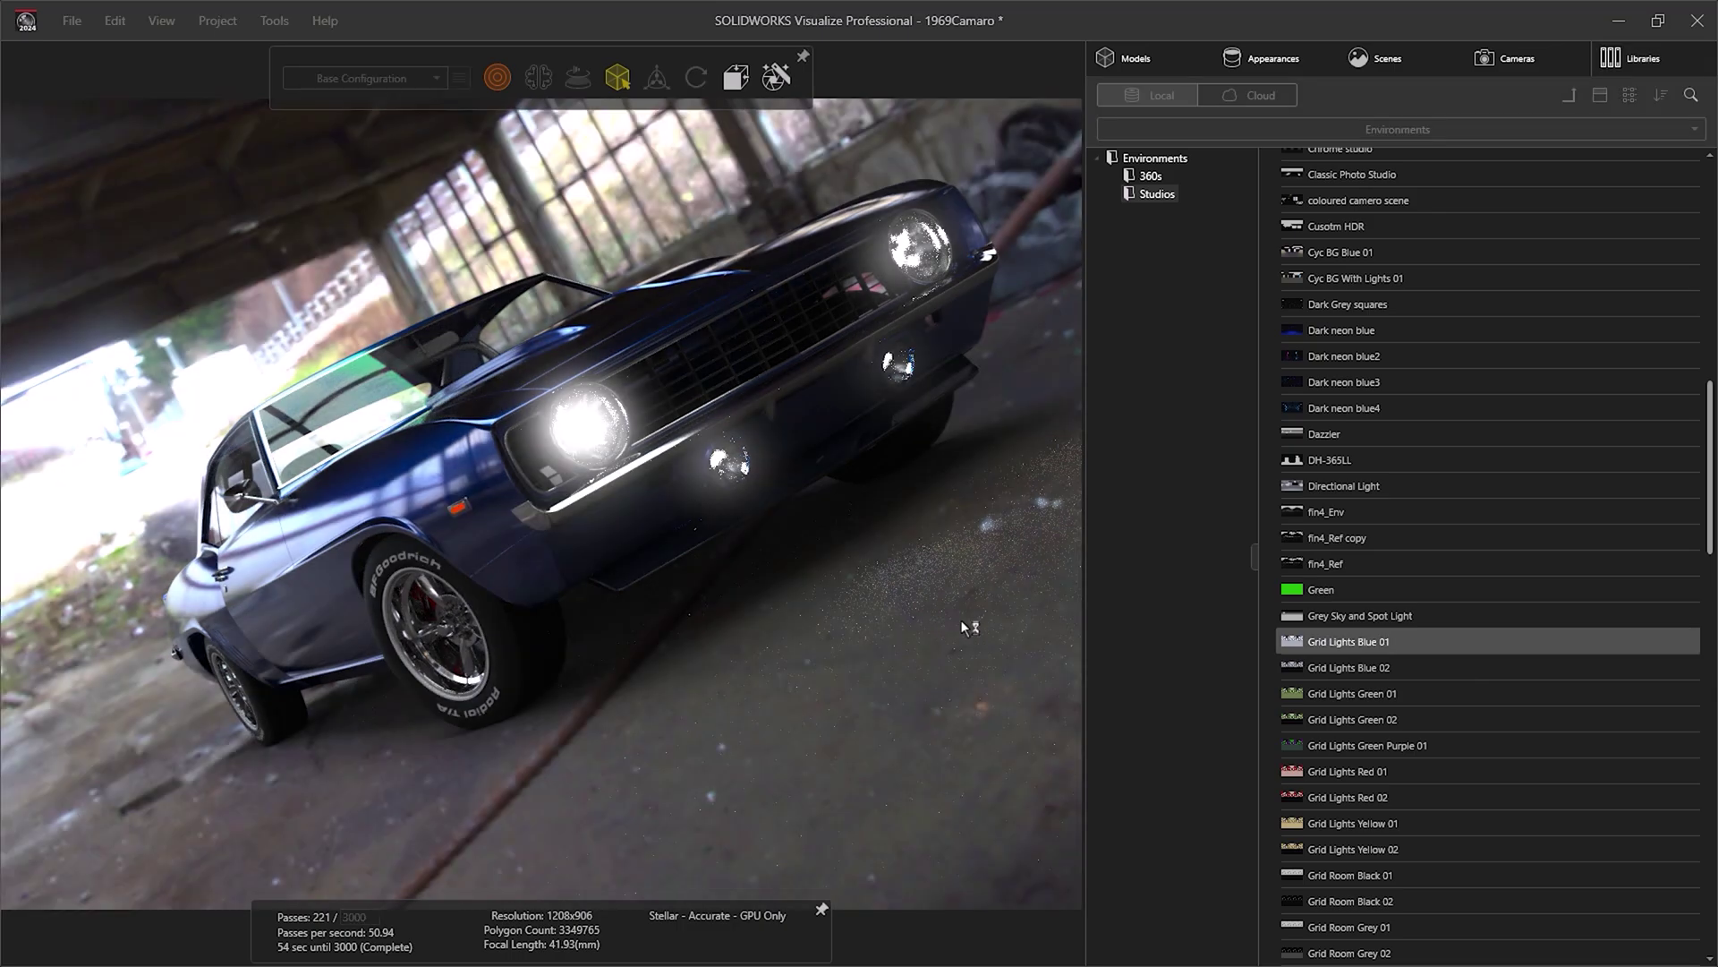
{"action": "scroll", "coordinate": [1436, 607], "scroll_direction": "down", "scroll_amount": 3}
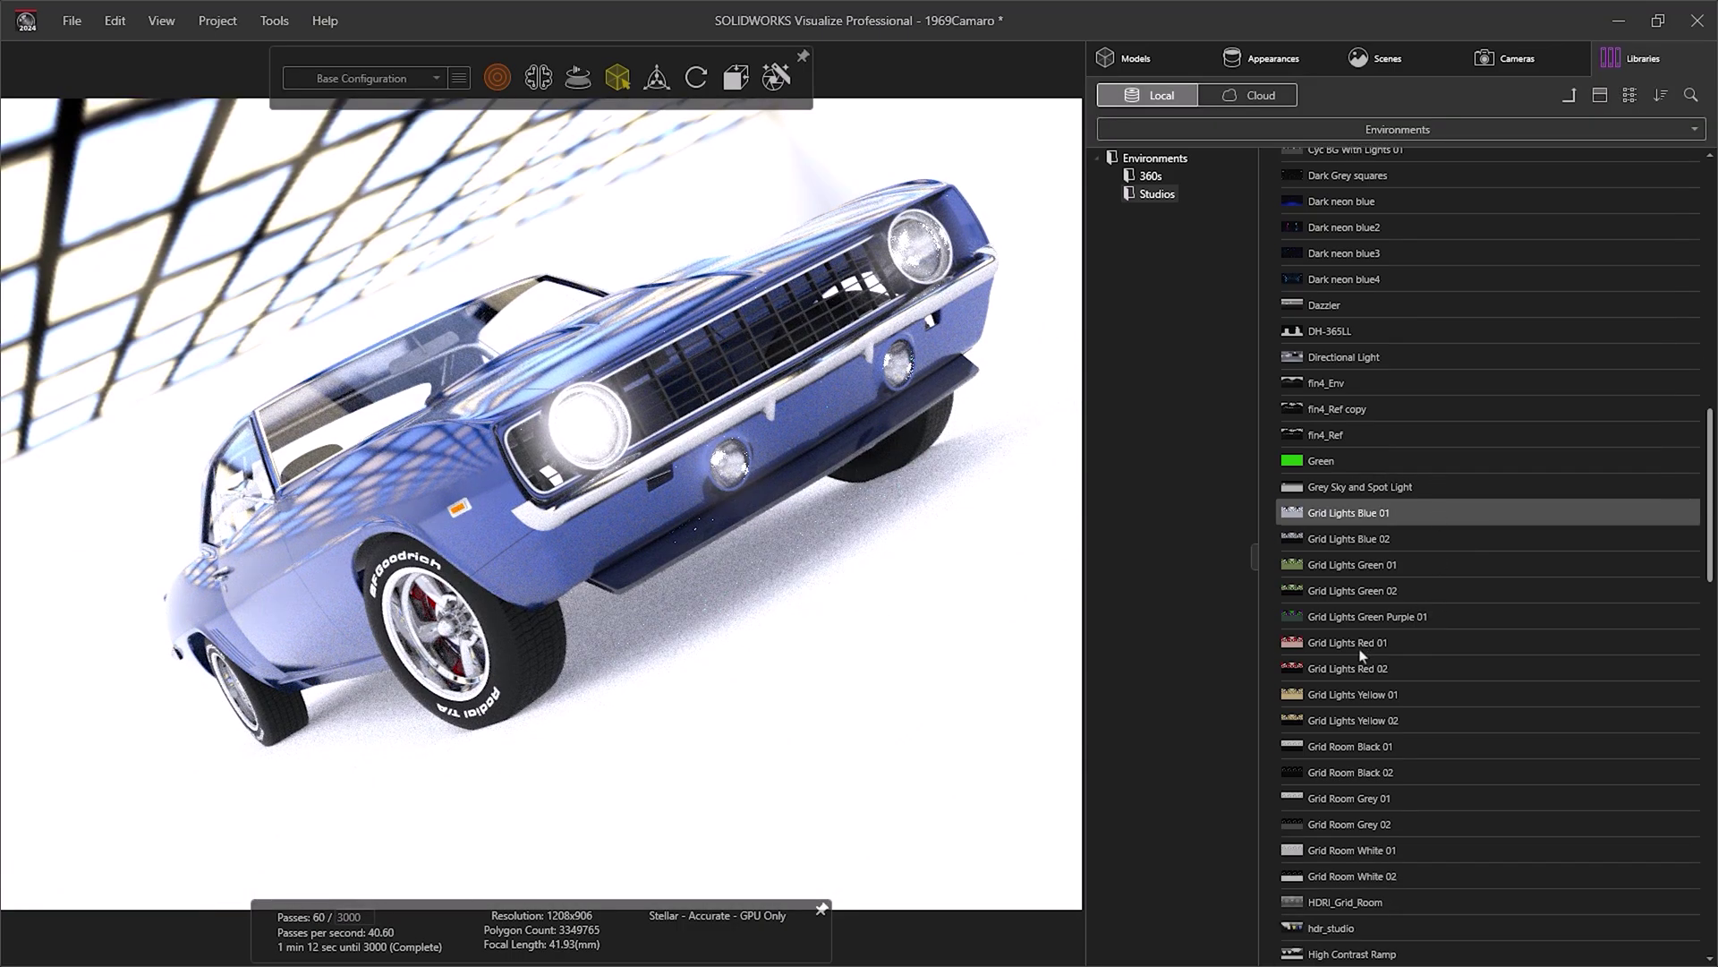
{"action": "scroll", "coordinate": [1355, 668], "scroll_direction": "down", "scroll_amount": 2}
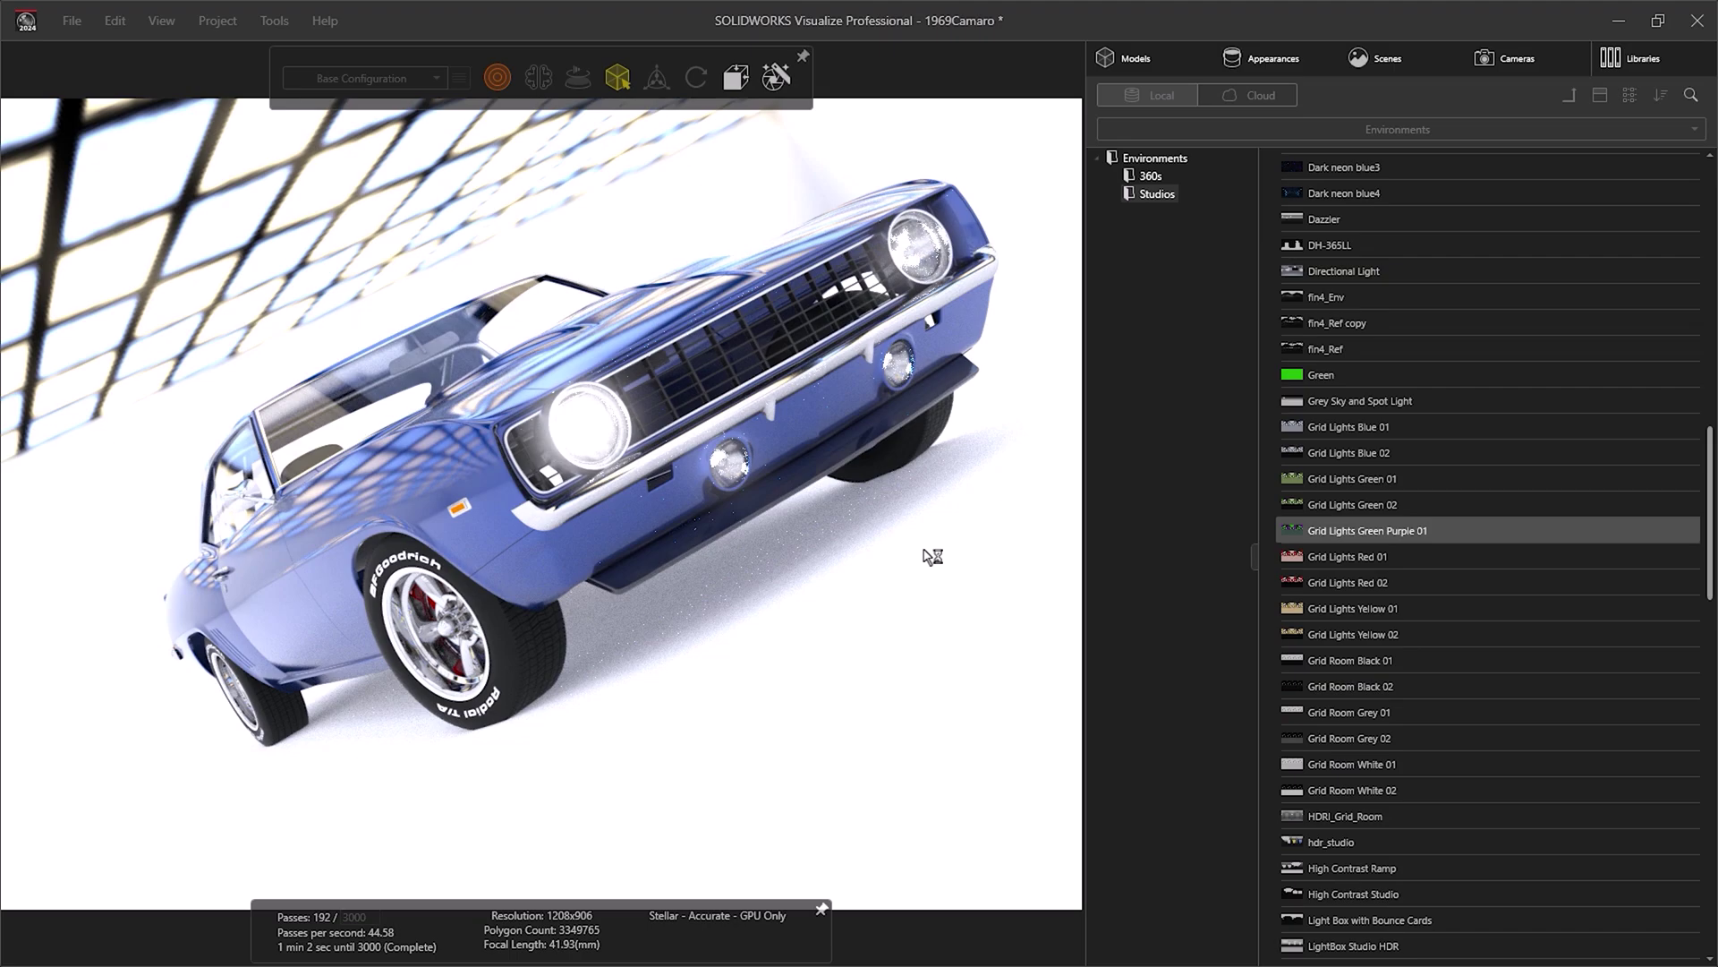
{"action": "left_click_drag", "start_coordinate": [1326, 534], "coordinate": [930, 555]}
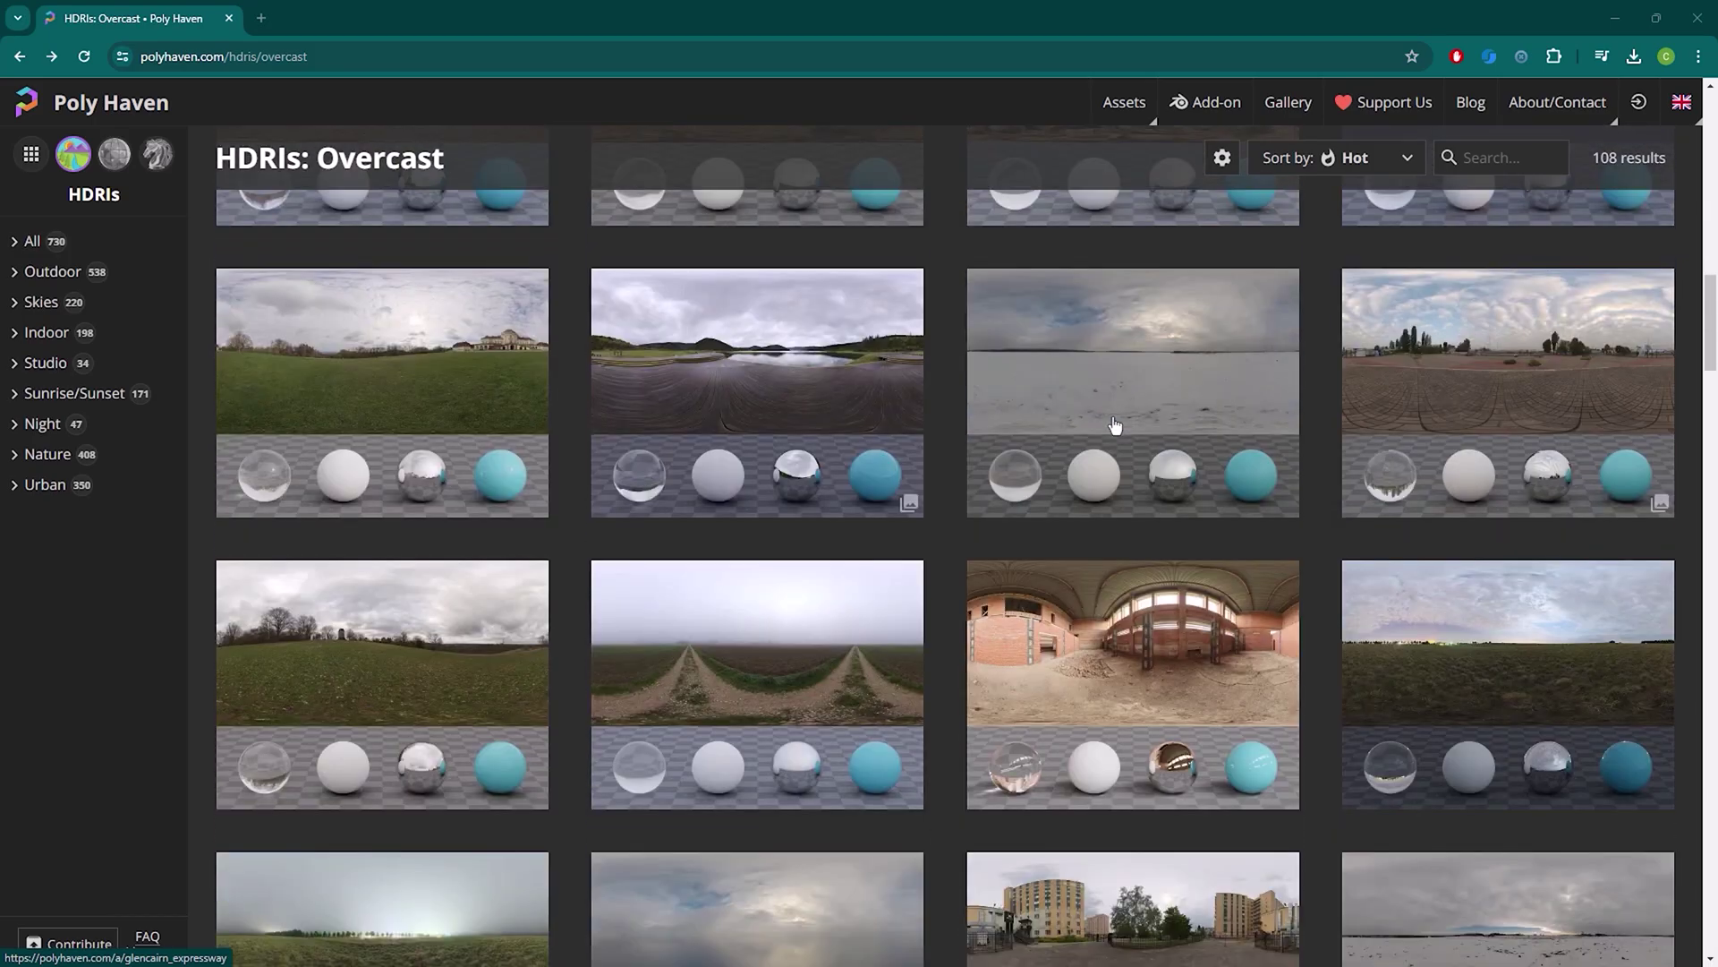
- Download the Misty Farm Road HDRI, apply misty_farm_road_2k to the car, and view the exhibition-space HDRI details
{"action": "left_click", "coordinate": [805, 629]}
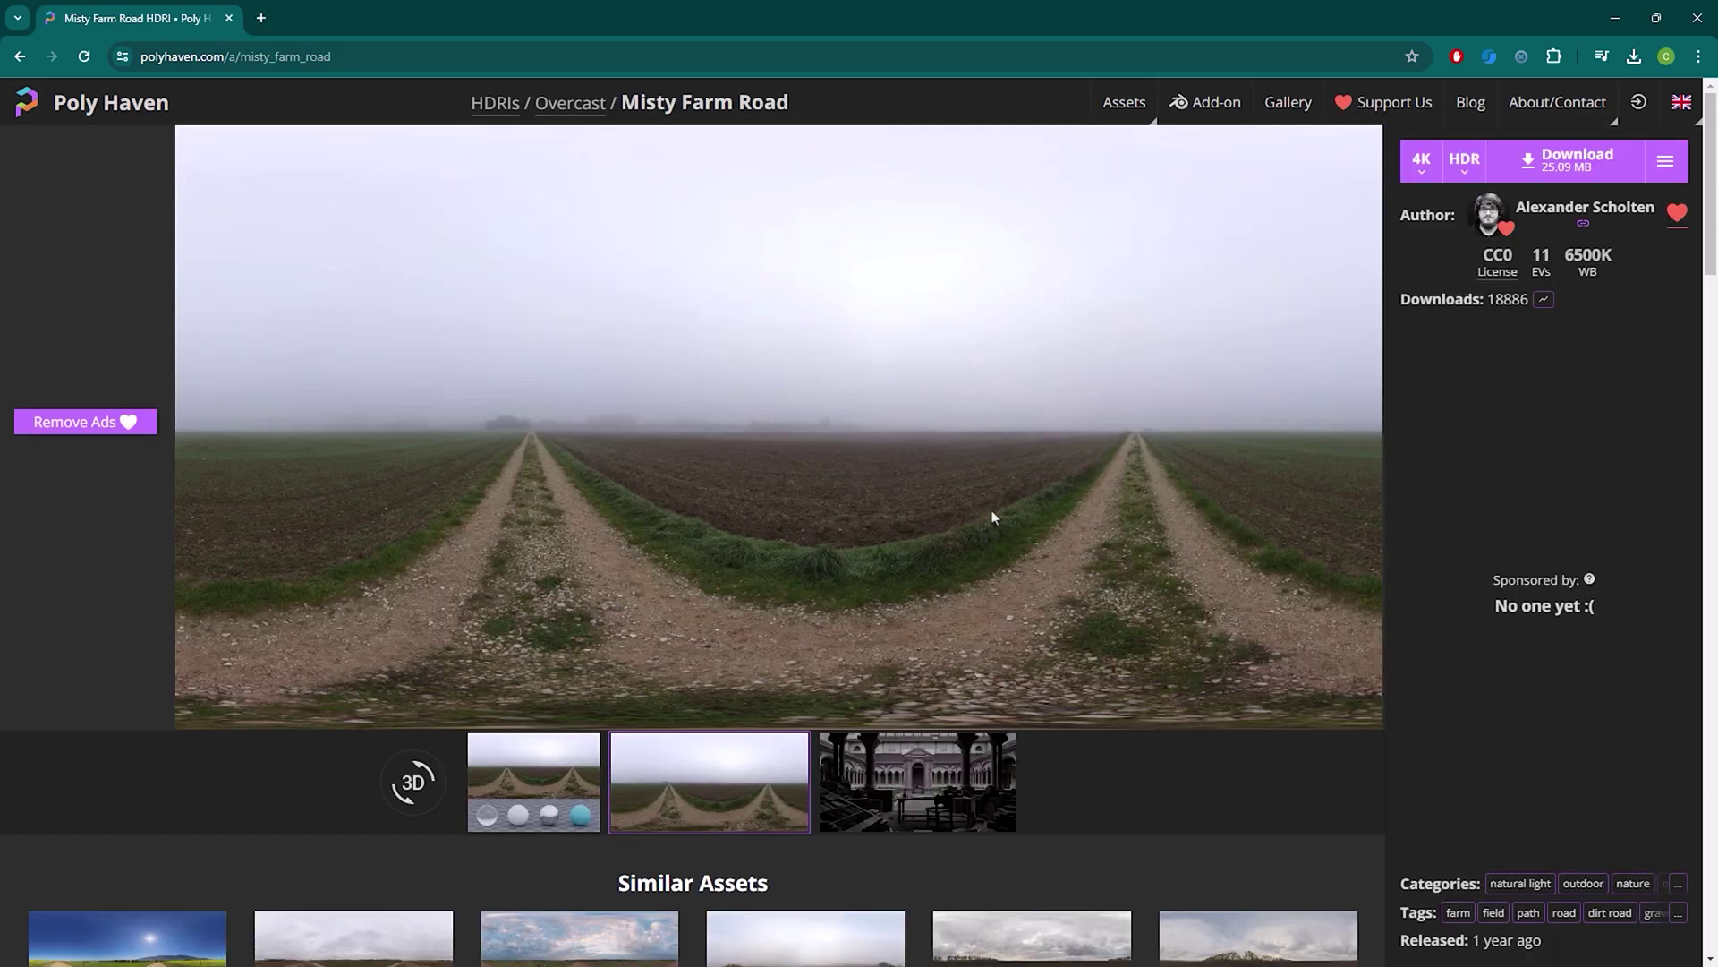
{"action": "left_click", "coordinate": [1421, 162]}
{"action": "left_click", "coordinate": [1428, 379]}
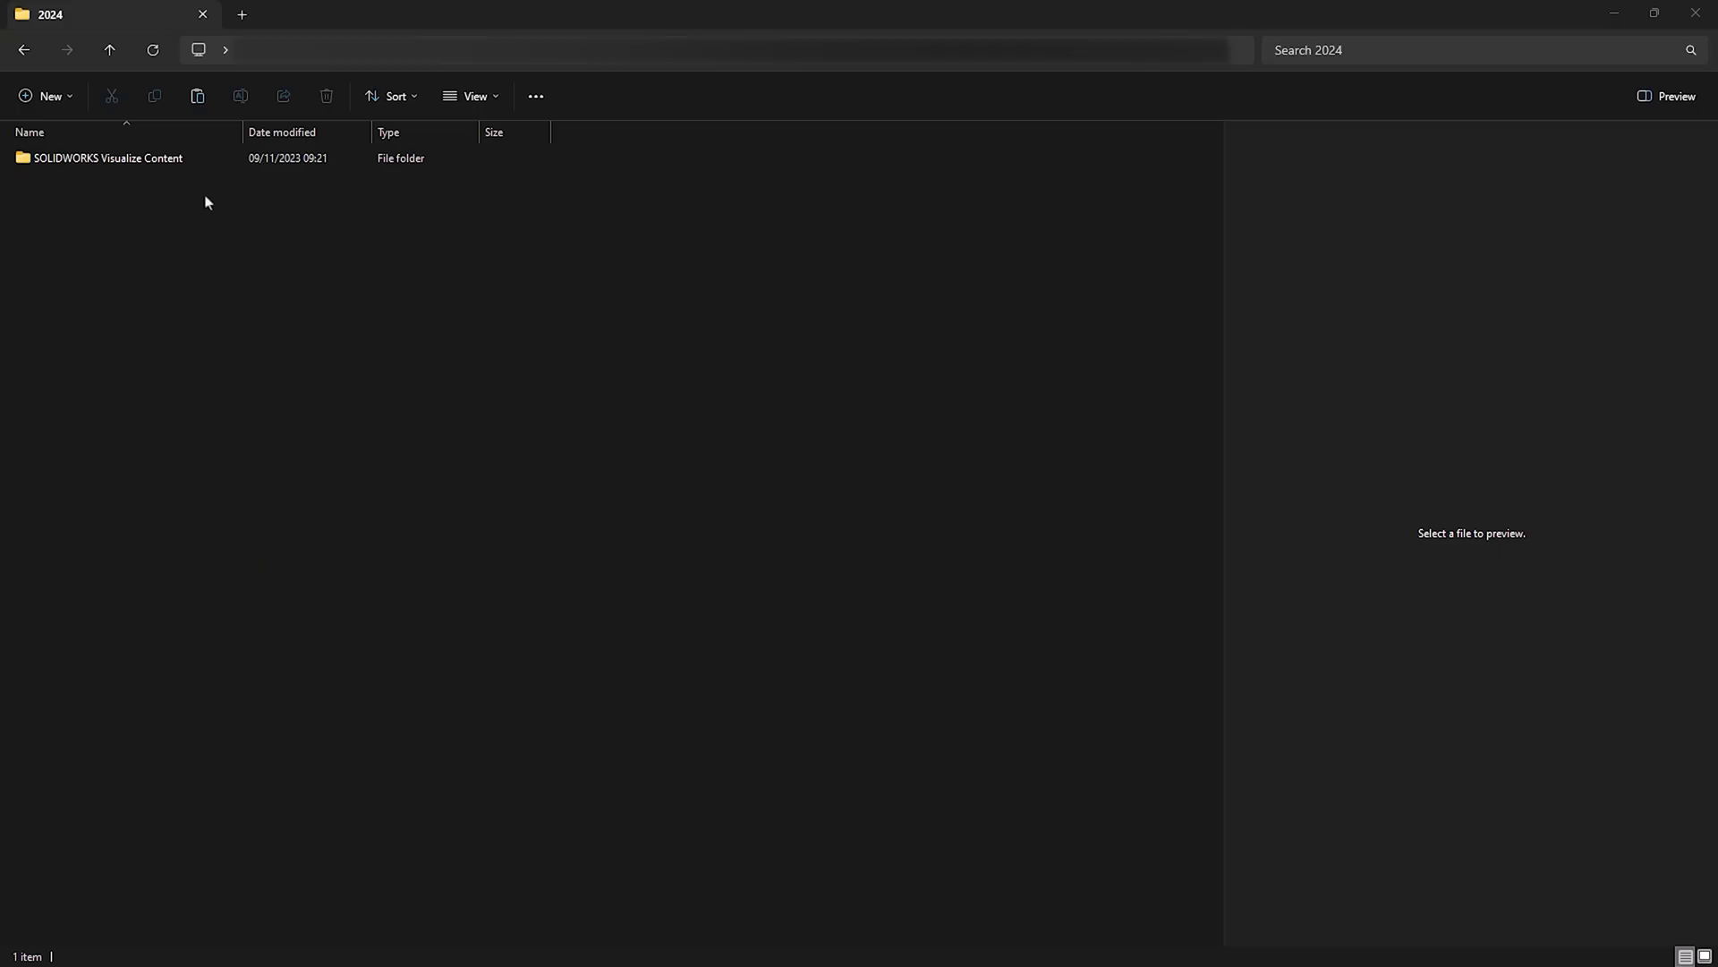
{"action": "double_click", "coordinate": [134, 168]}
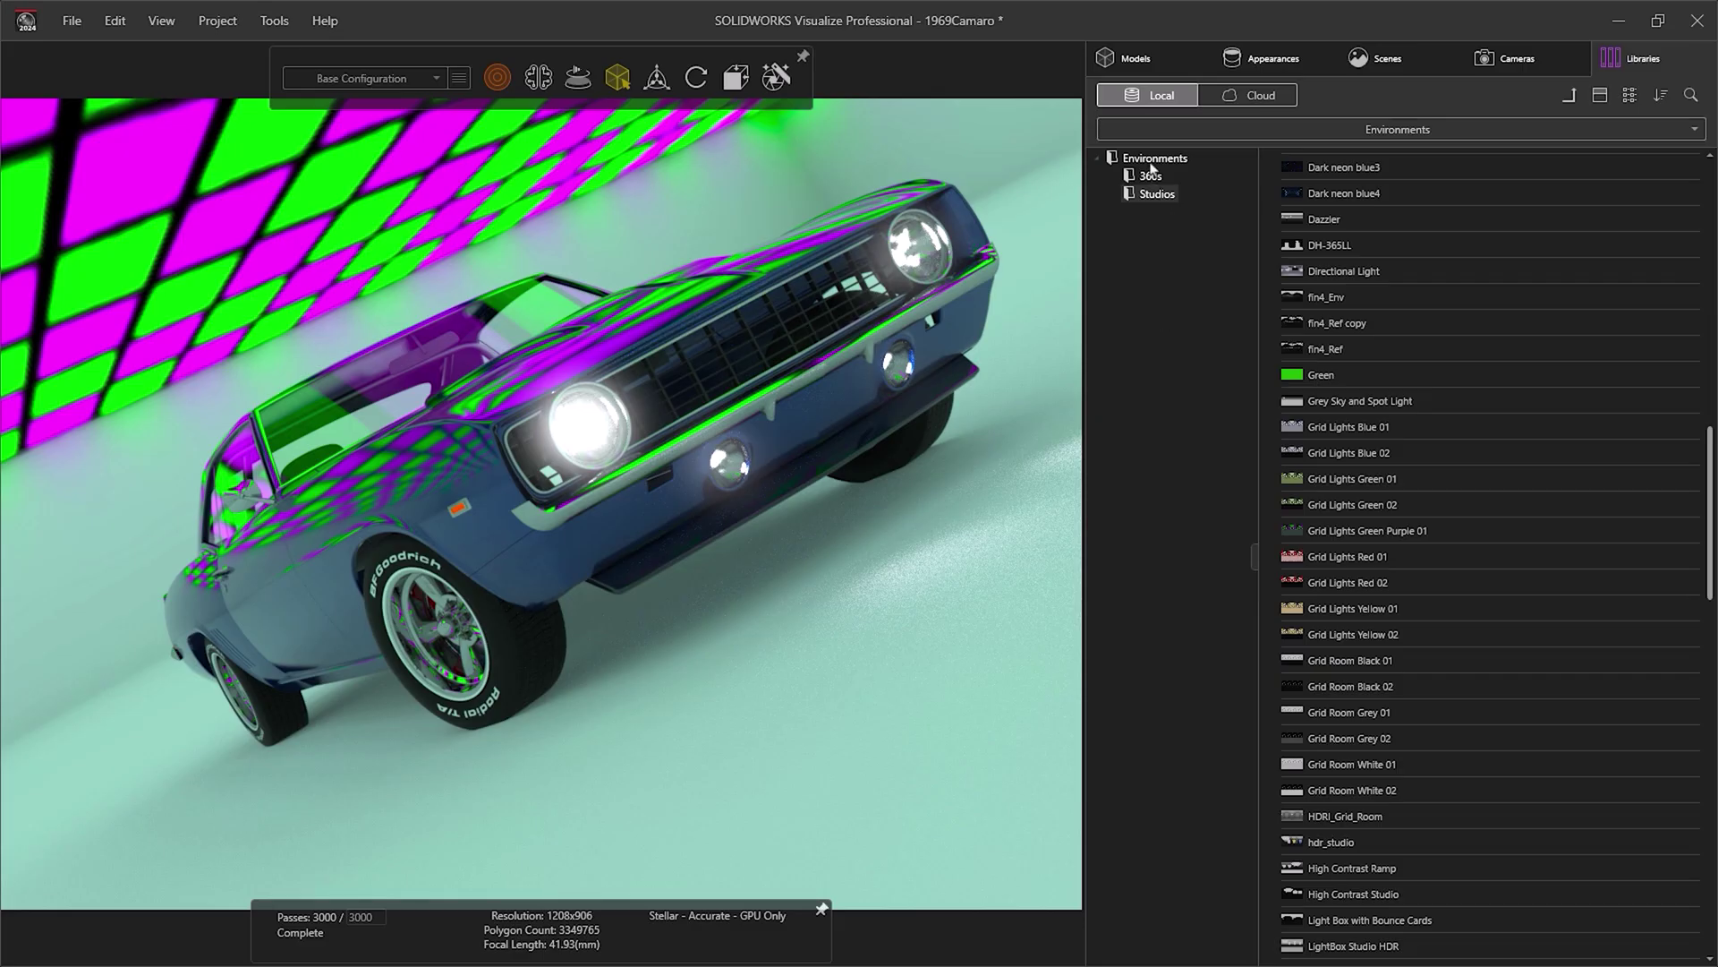
{"action": "left_click", "coordinate": [1151, 171]}
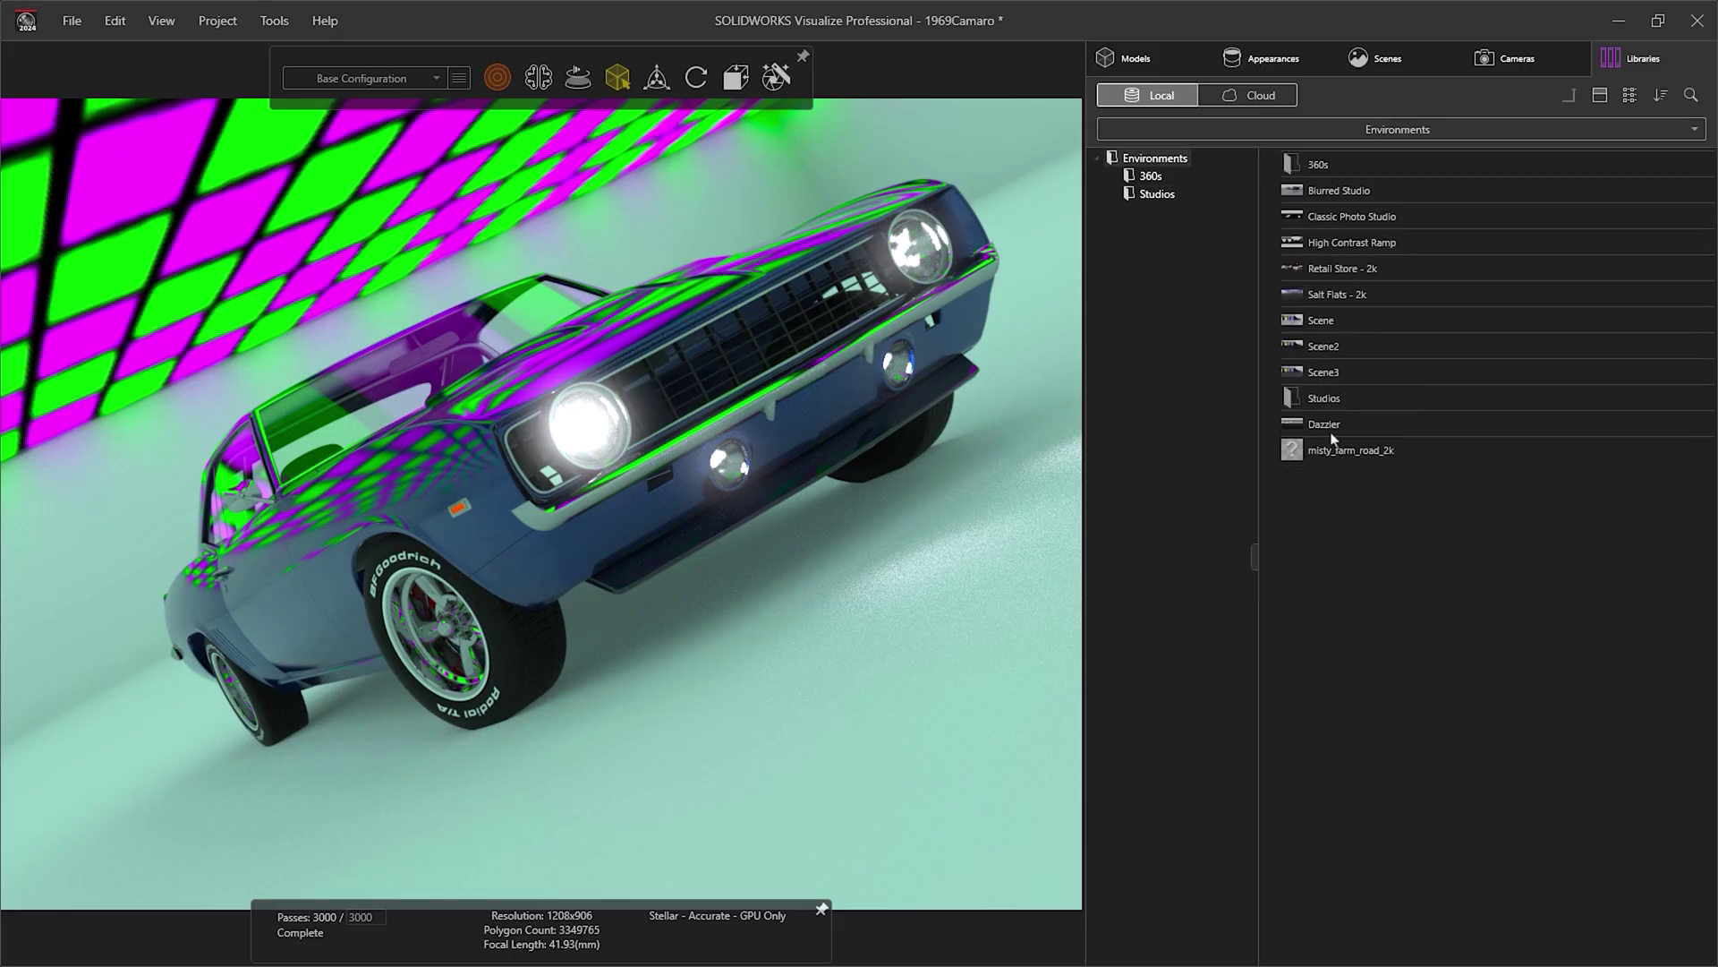
{"action": "left_click_drag", "start_coordinate": [1349, 450], "coordinate": [956, 512]}
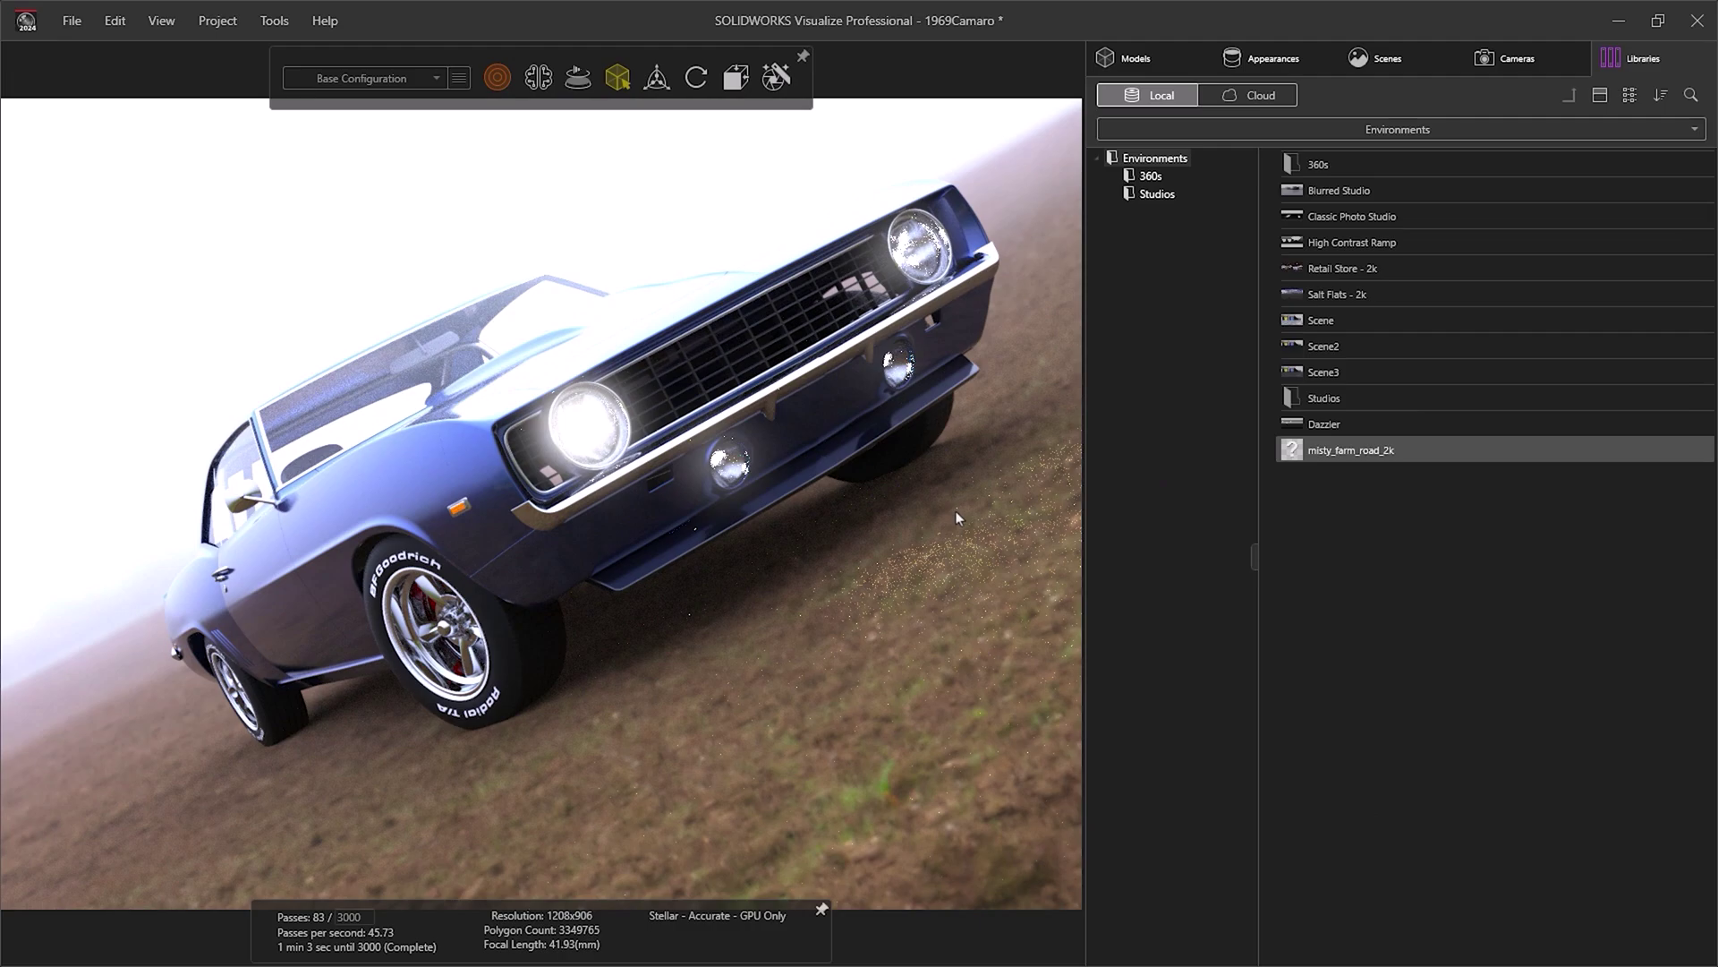
{"action": "scroll", "coordinate": [1009, 492], "scroll_direction": "down", "scroll_amount": 7}
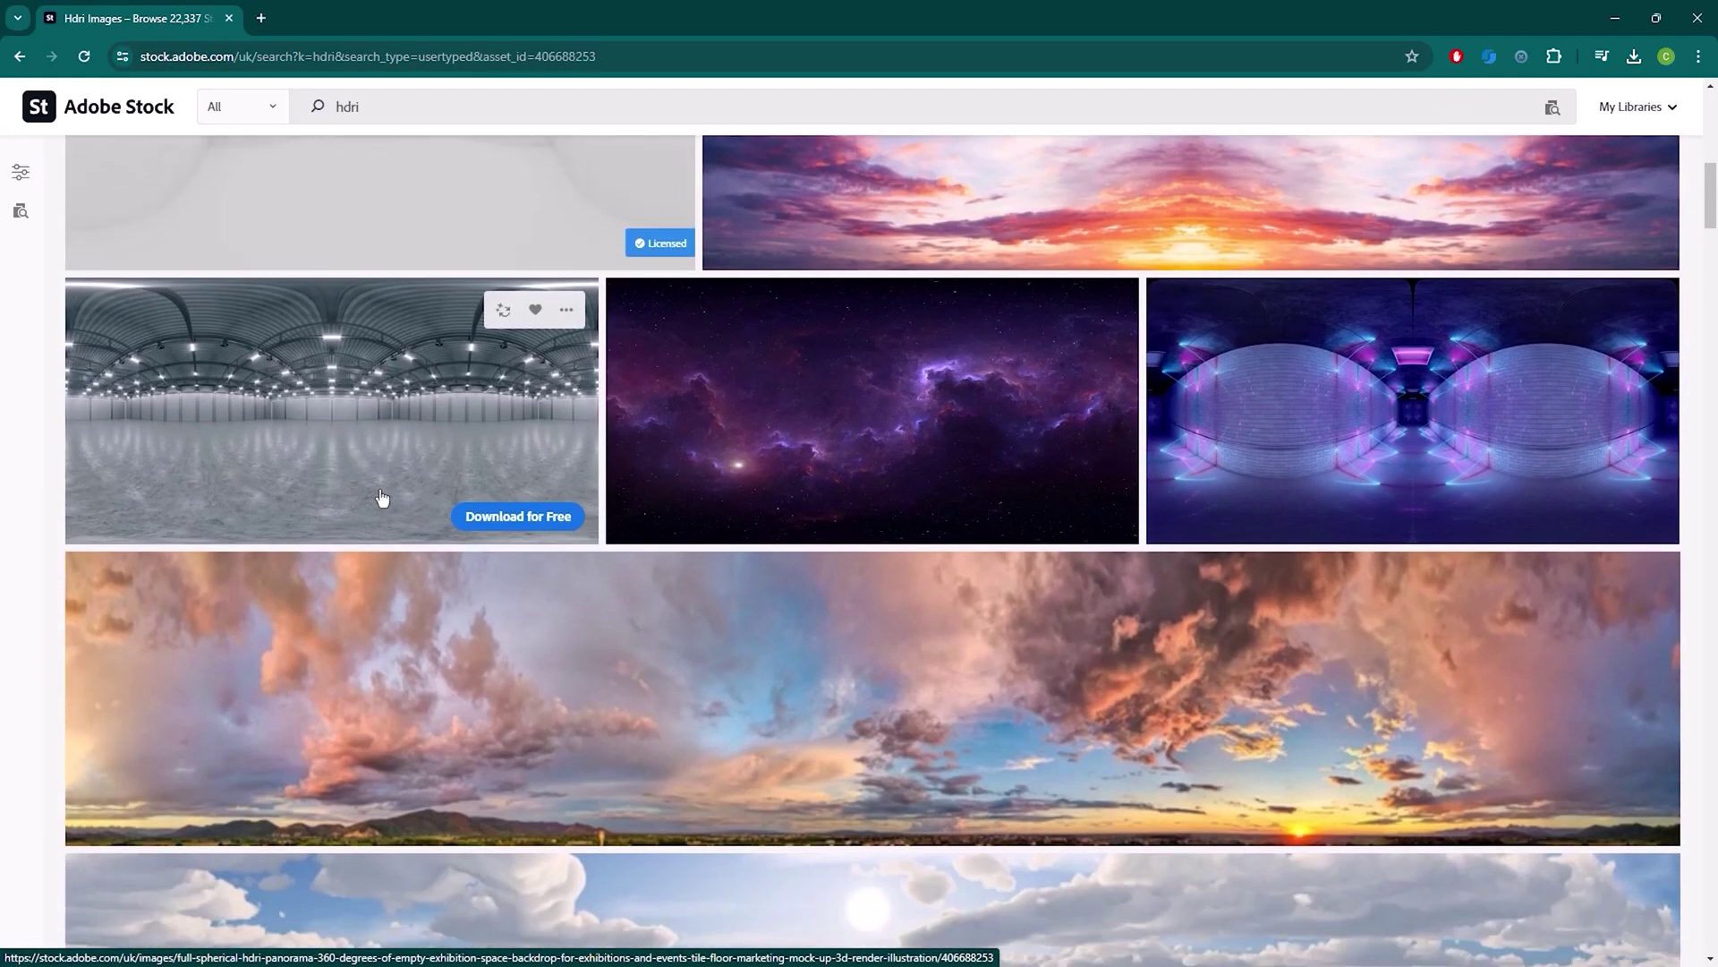
{"action": "left_click", "coordinate": [382, 498]}
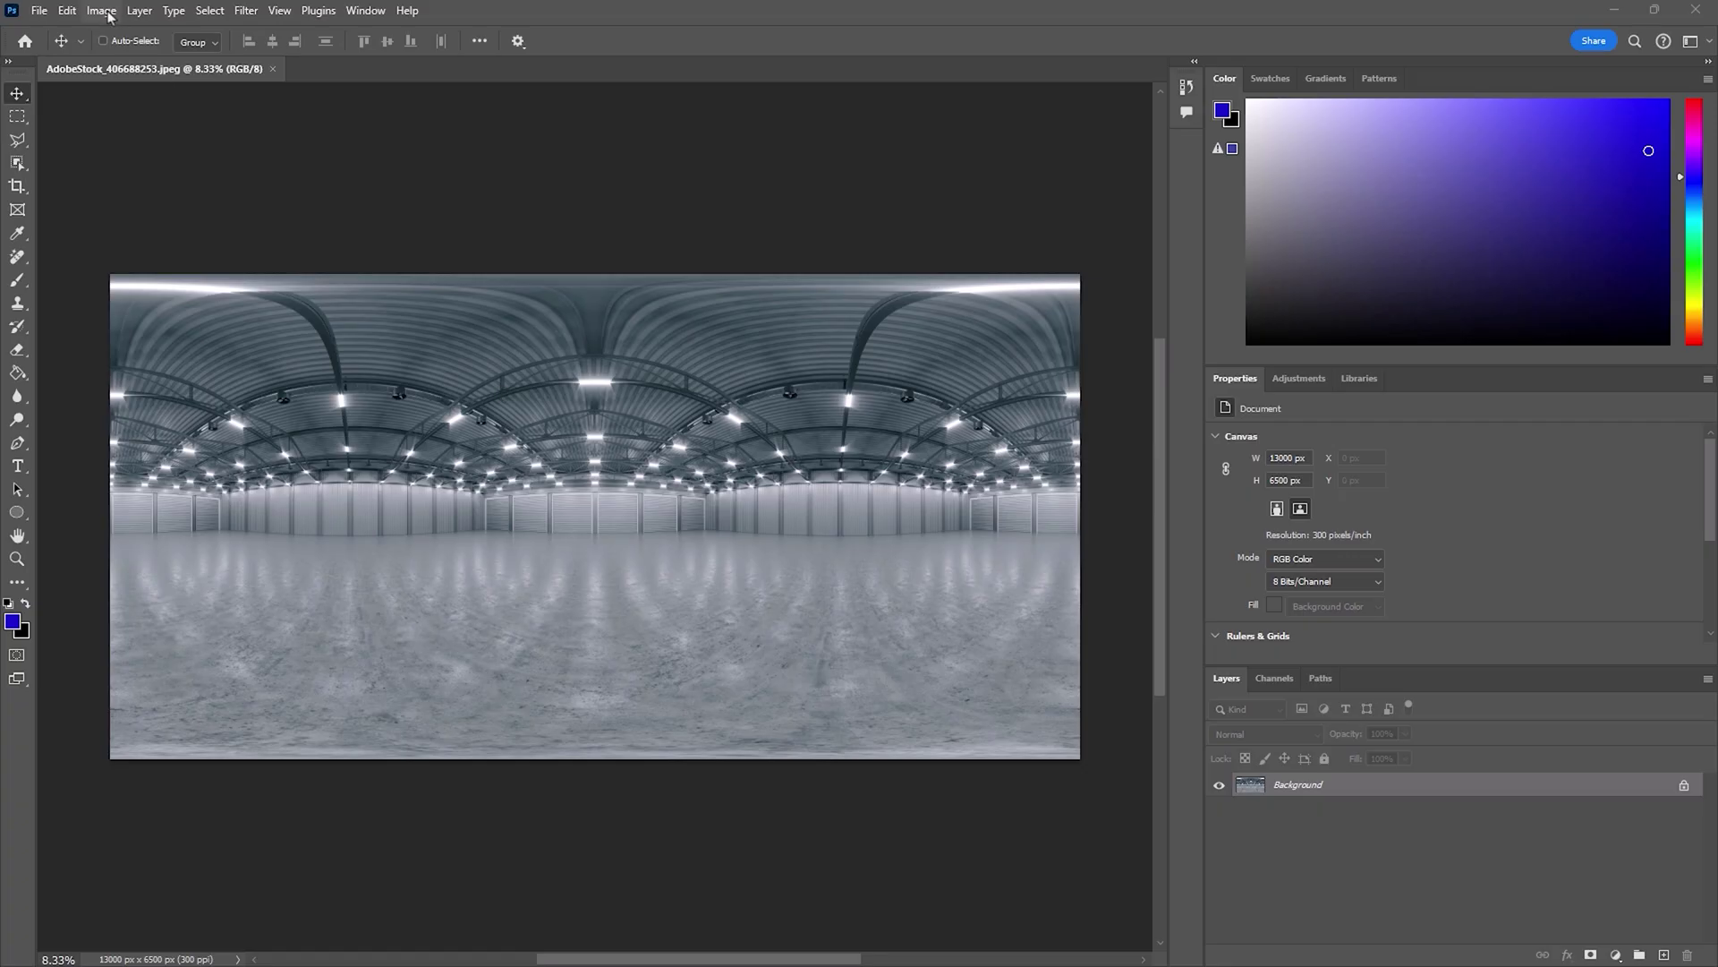
- Switch the panorama to 32 Bits/Channel and save a copy in Radiance (*.HDR) format
{"action": "left_click", "coordinate": [102, 11]}
{"action": "mouse_move", "coordinate": [114, 32]}
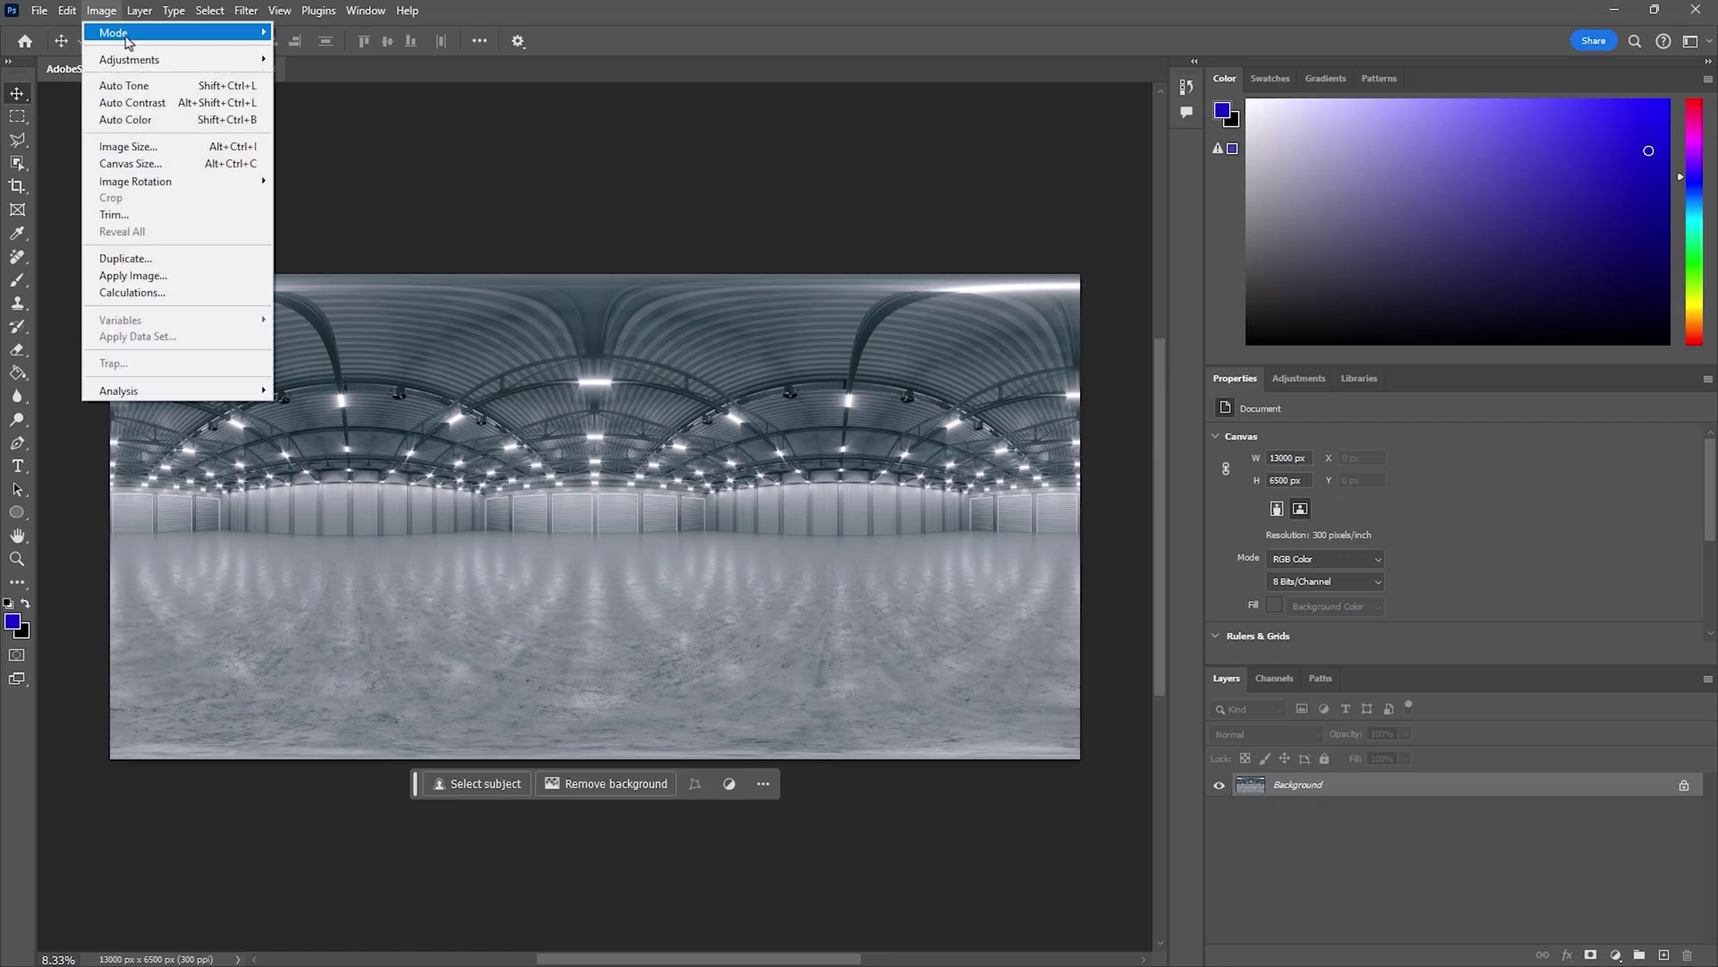
{"action": "left_click", "coordinate": [323, 218]}
{"action": "left_click", "coordinate": [39, 10]}
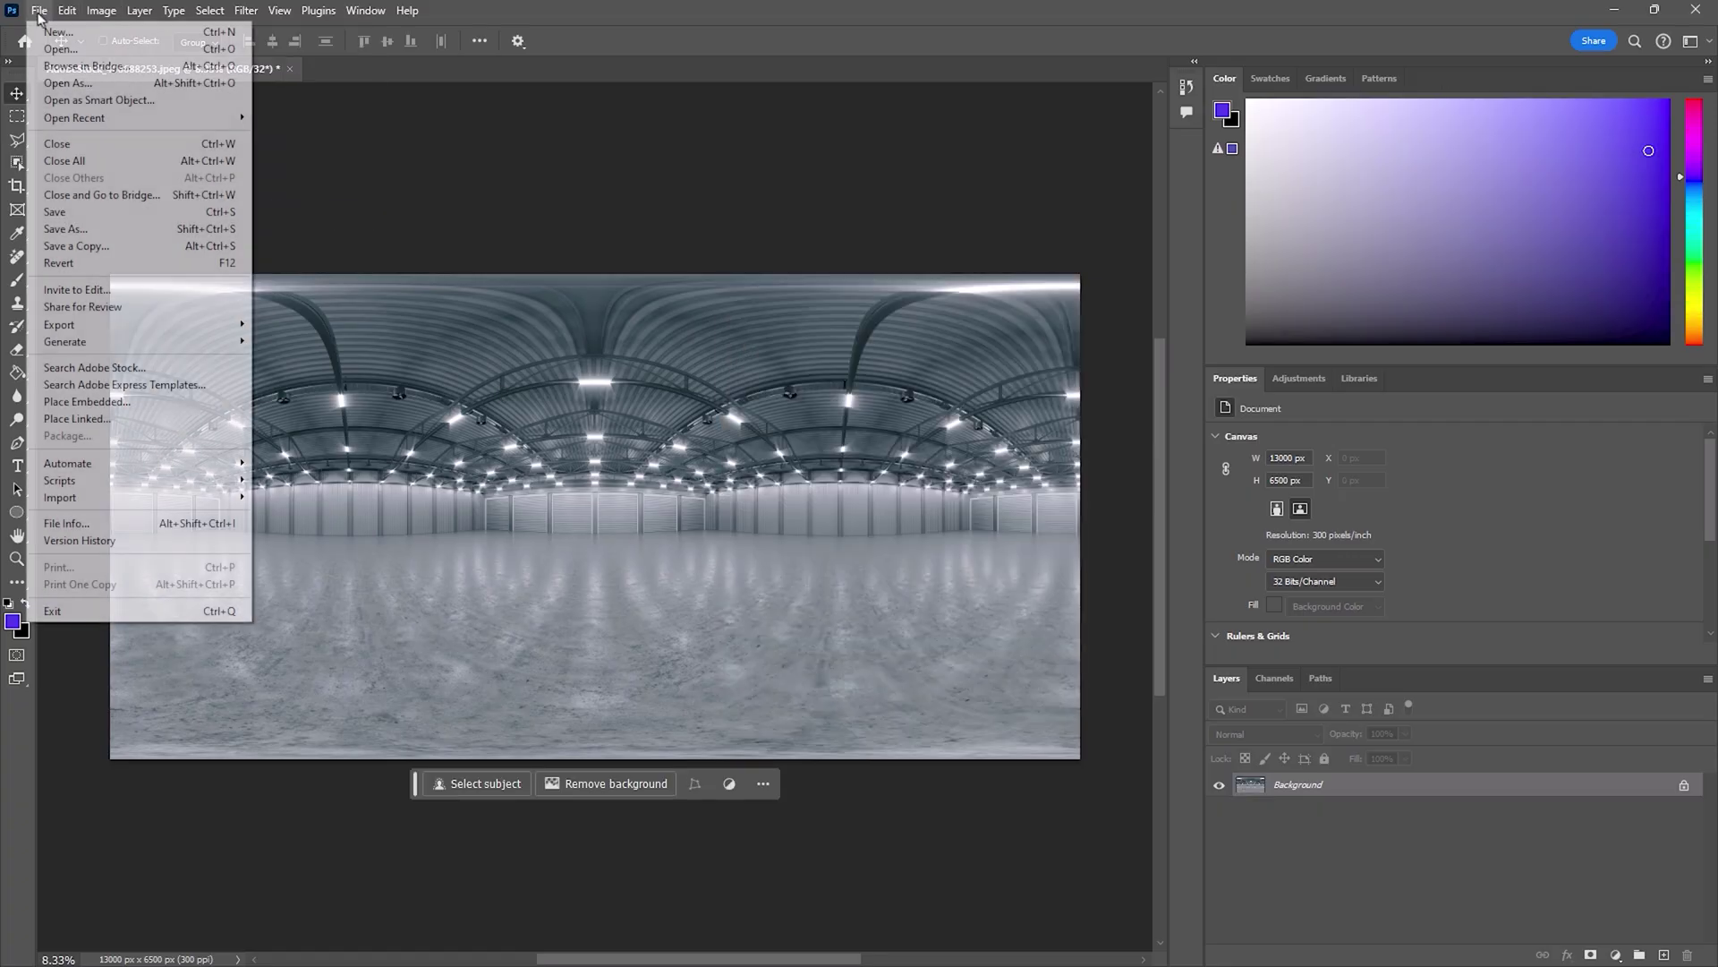
{"action": "left_click", "coordinate": [122, 246]}
{"action": "left_click", "coordinate": [307, 735]}
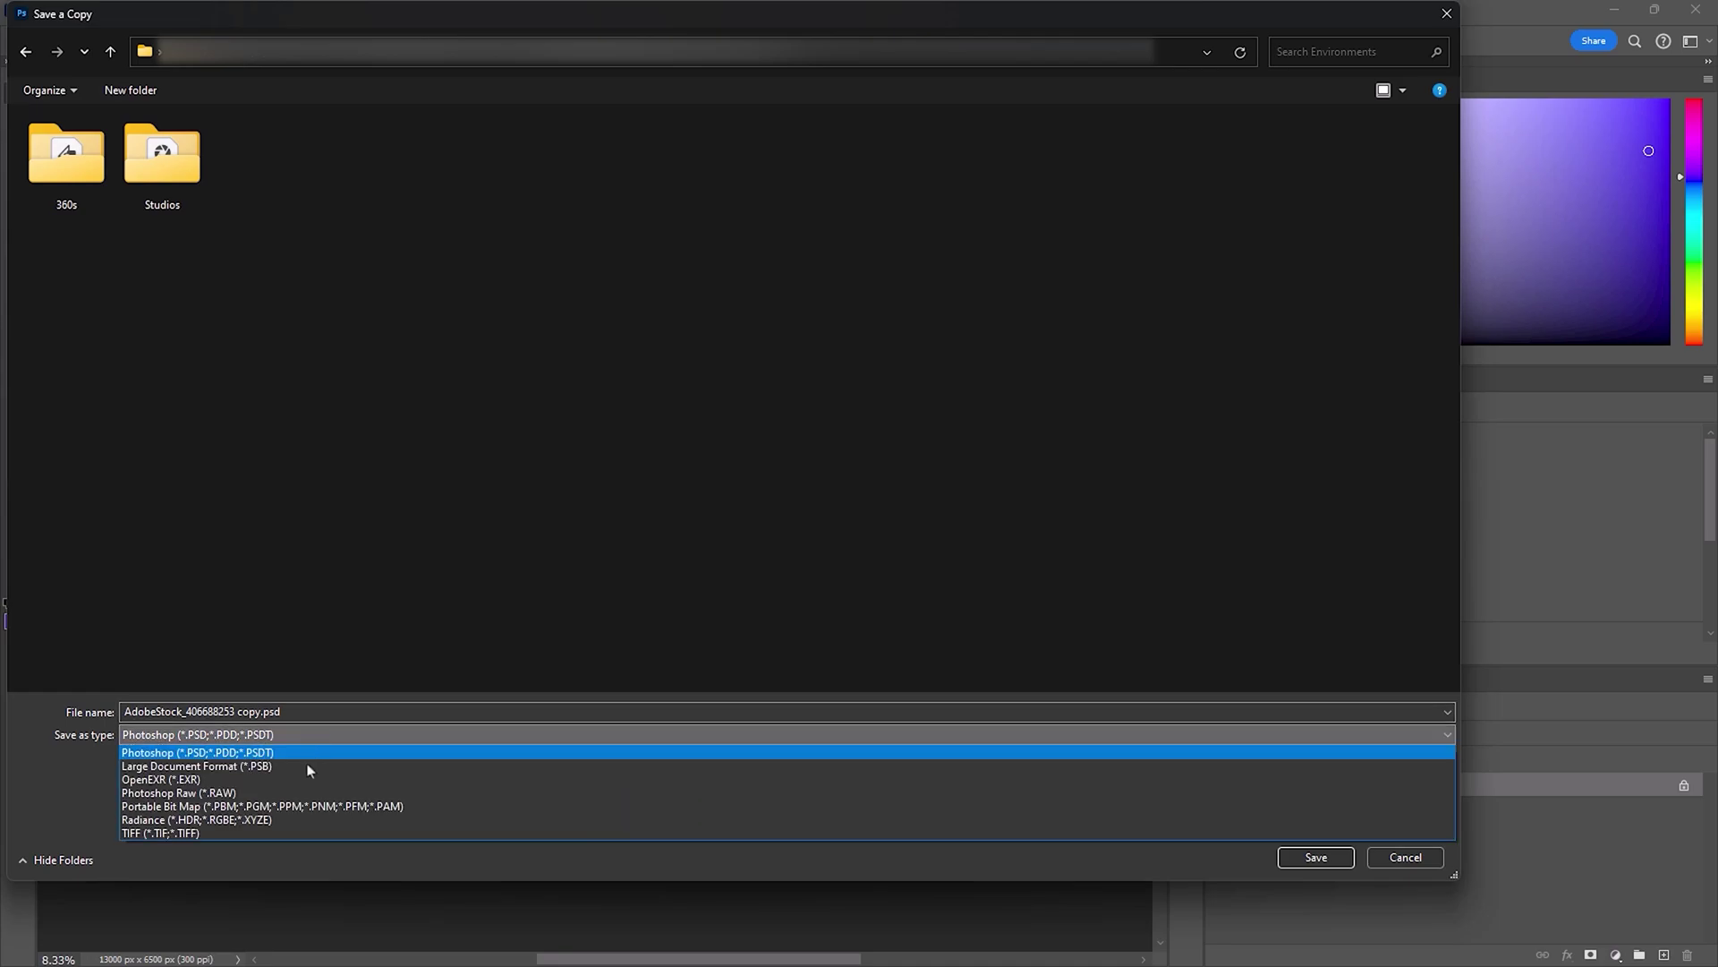
{"action": "left_click", "coordinate": [299, 819]}
{"action": "type", "text": "Warehouse"}
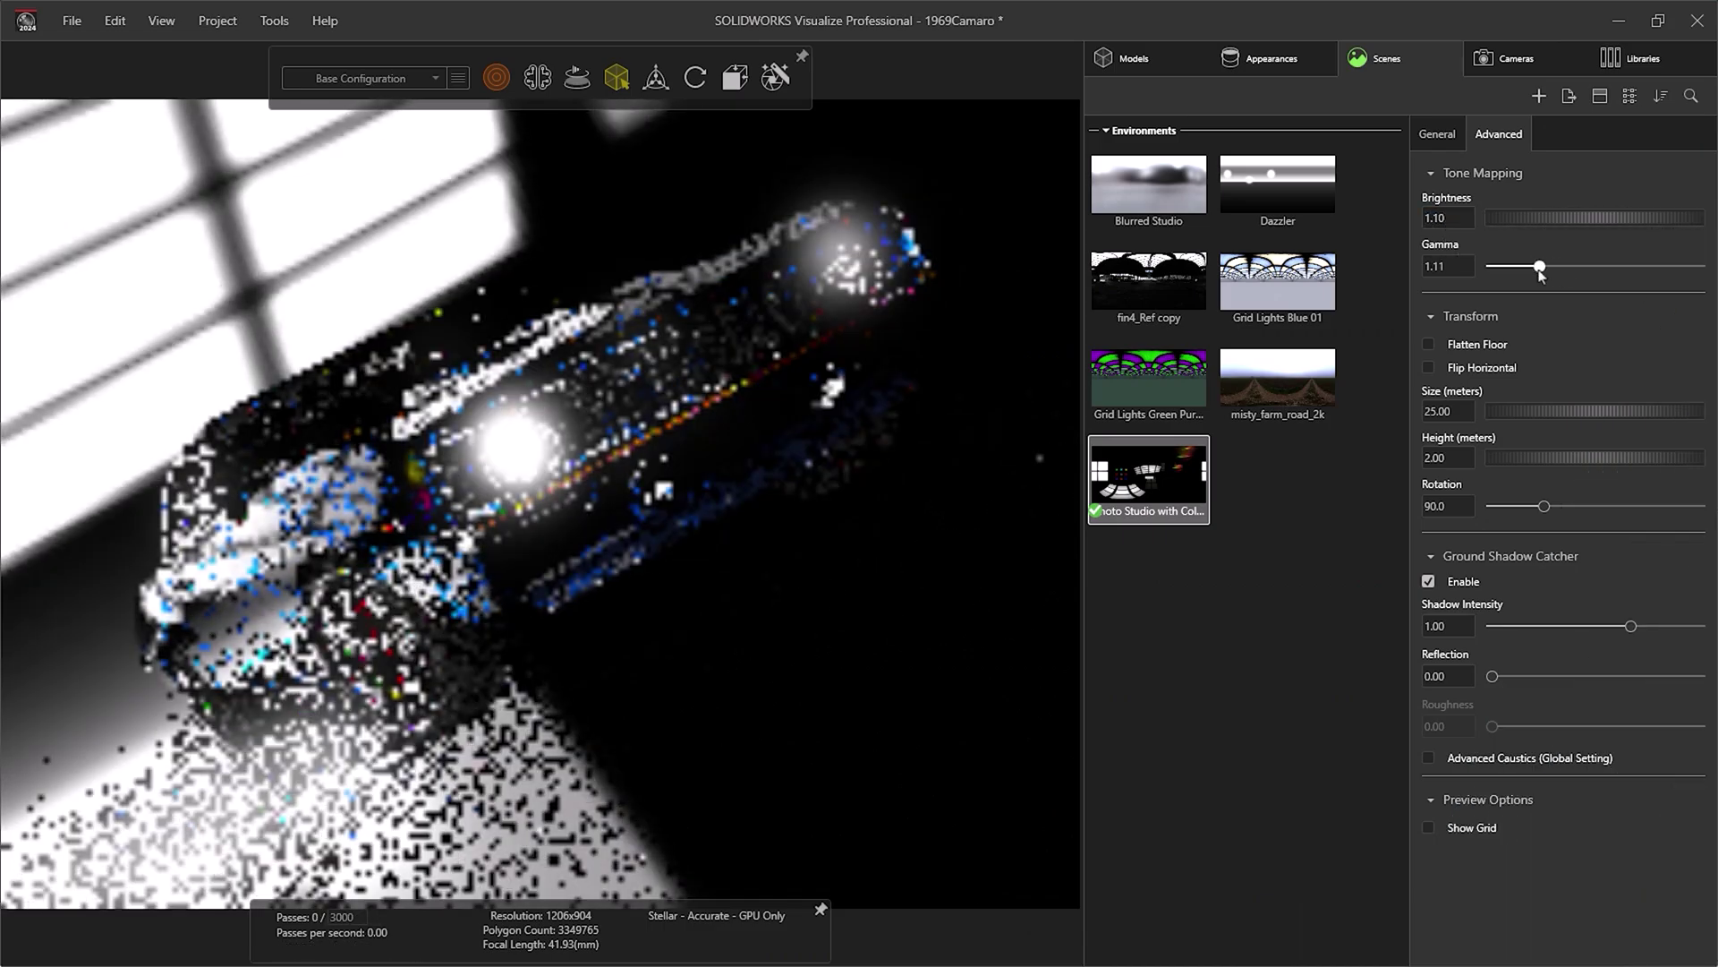
- Rotate the environment to 137 degrees and reduce its size to 15 metres
{"action": "left_click_drag", "start_coordinate": [1443, 507], "coordinate": [1461, 507]}
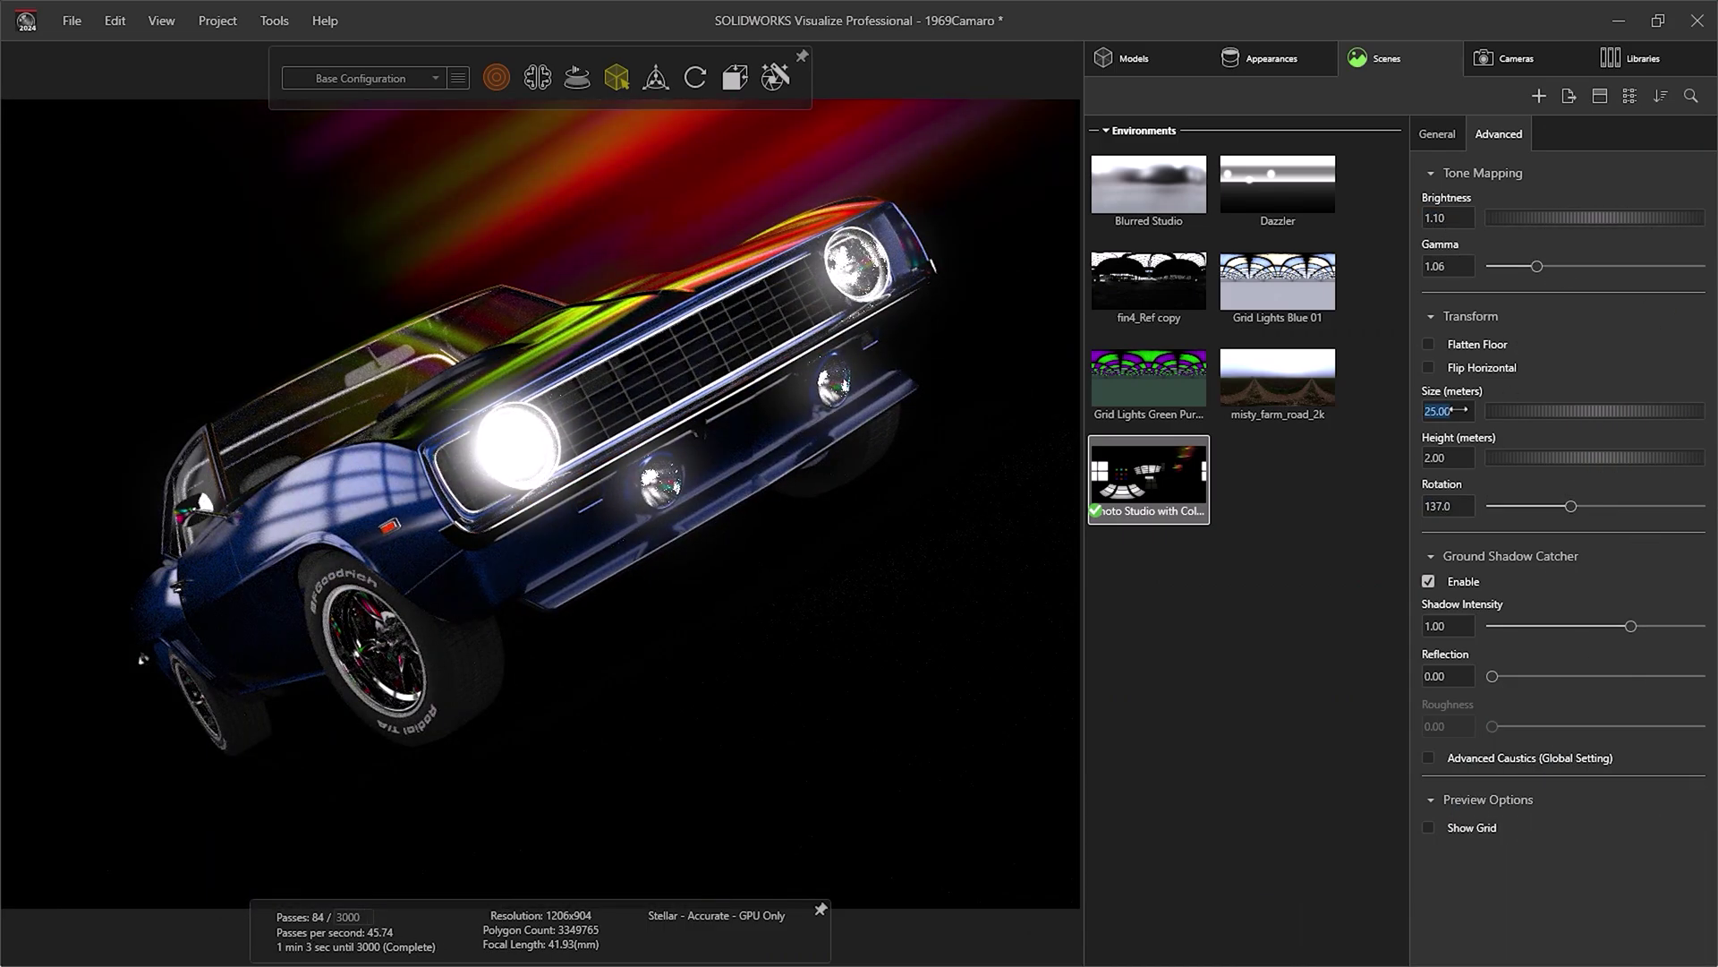
{"action": "left_click_drag", "start_coordinate": [1457, 411], "coordinate": [1447, 458]}
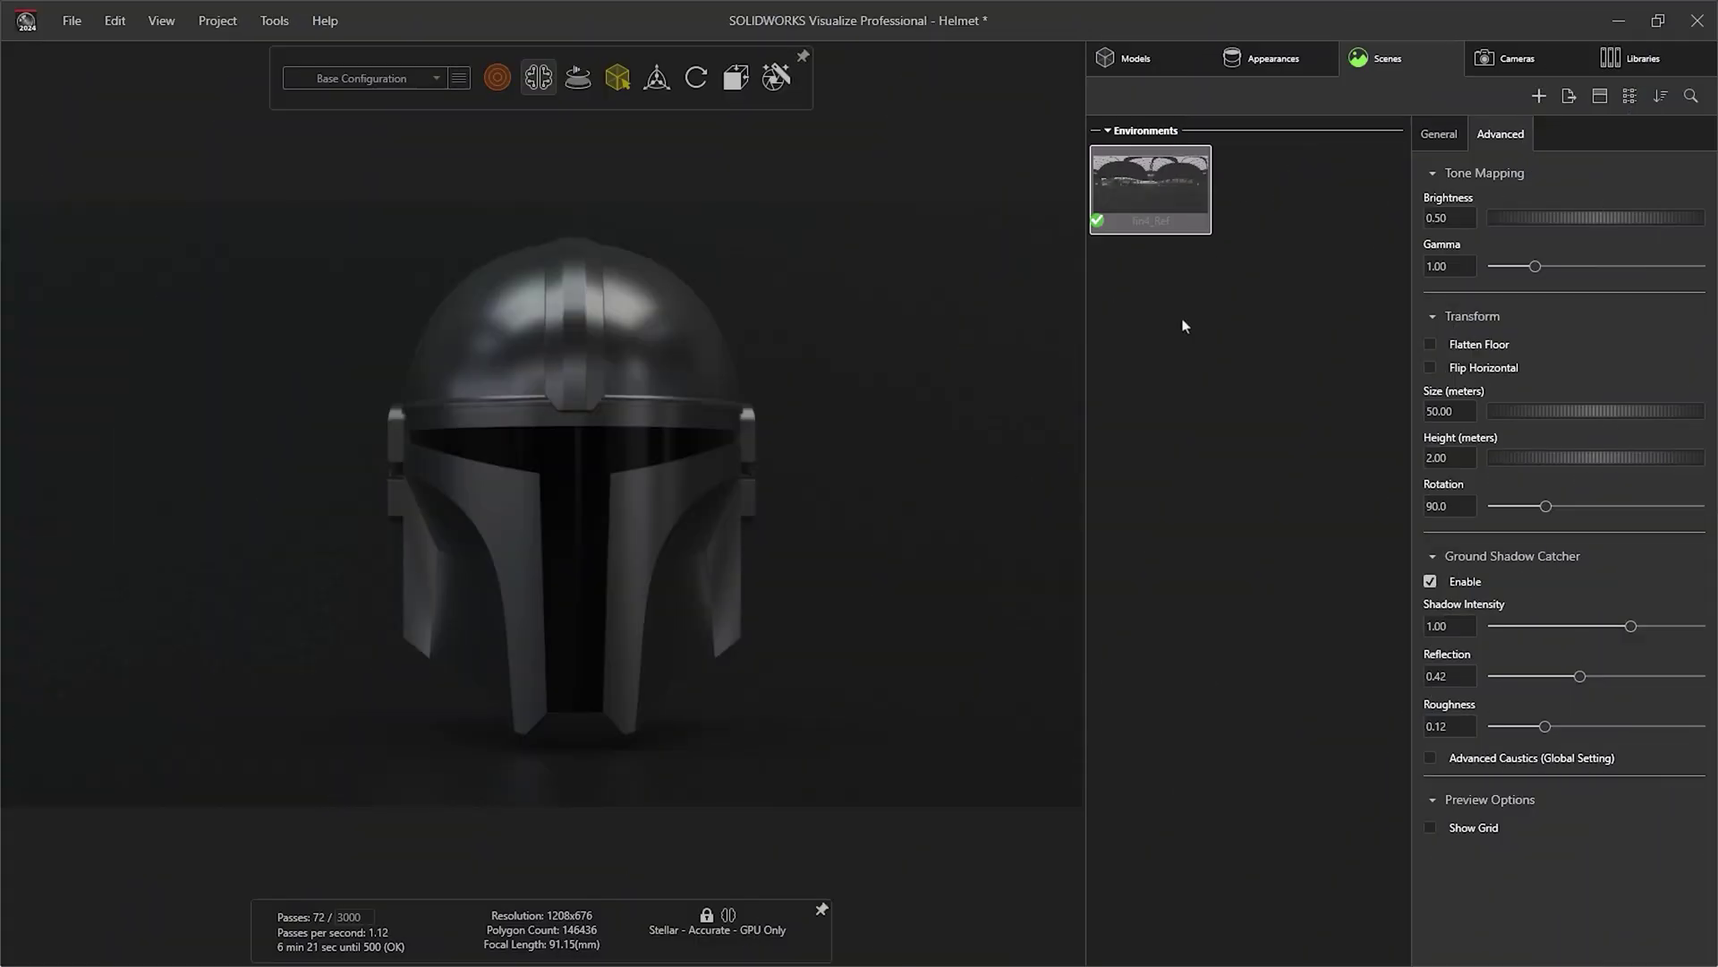
- Add an area light to the helmet scene with brightness 5000 and rectangle length 80
{"action": "right_click", "coordinate": [1183, 326]}
{"action": "mouse_move", "coordinate": [1243, 440]}
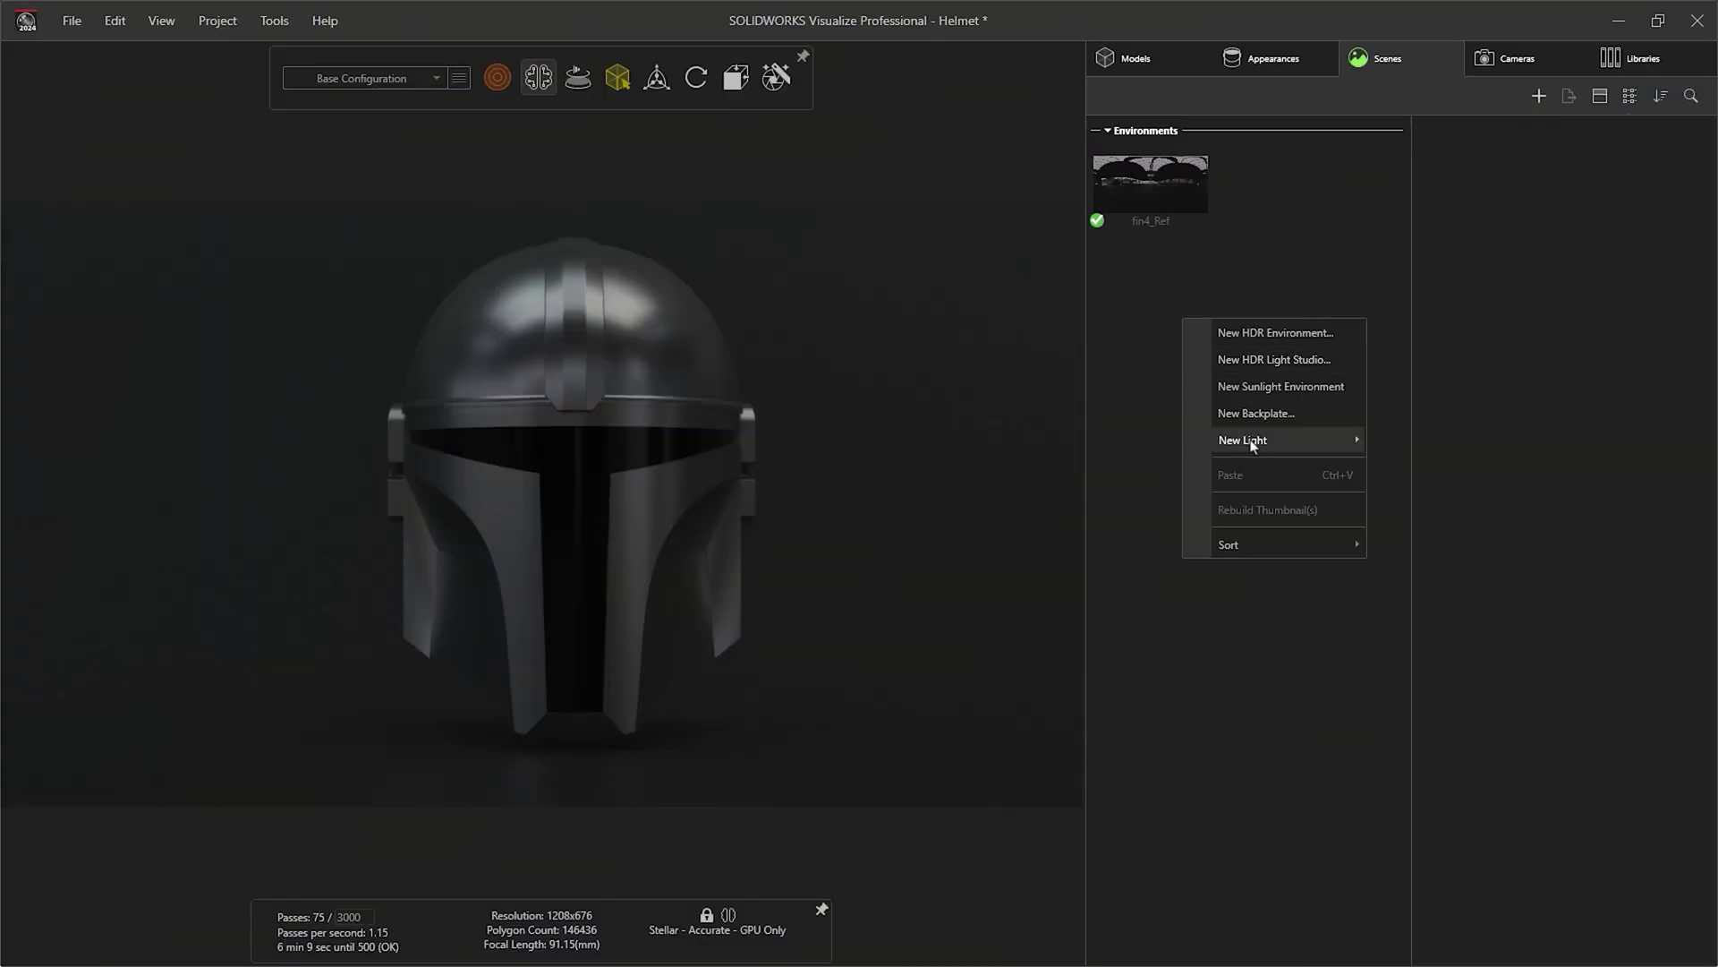
{"action": "left_click", "coordinate": [1422, 445]}
{"action": "left_click", "coordinate": [622, 488]}
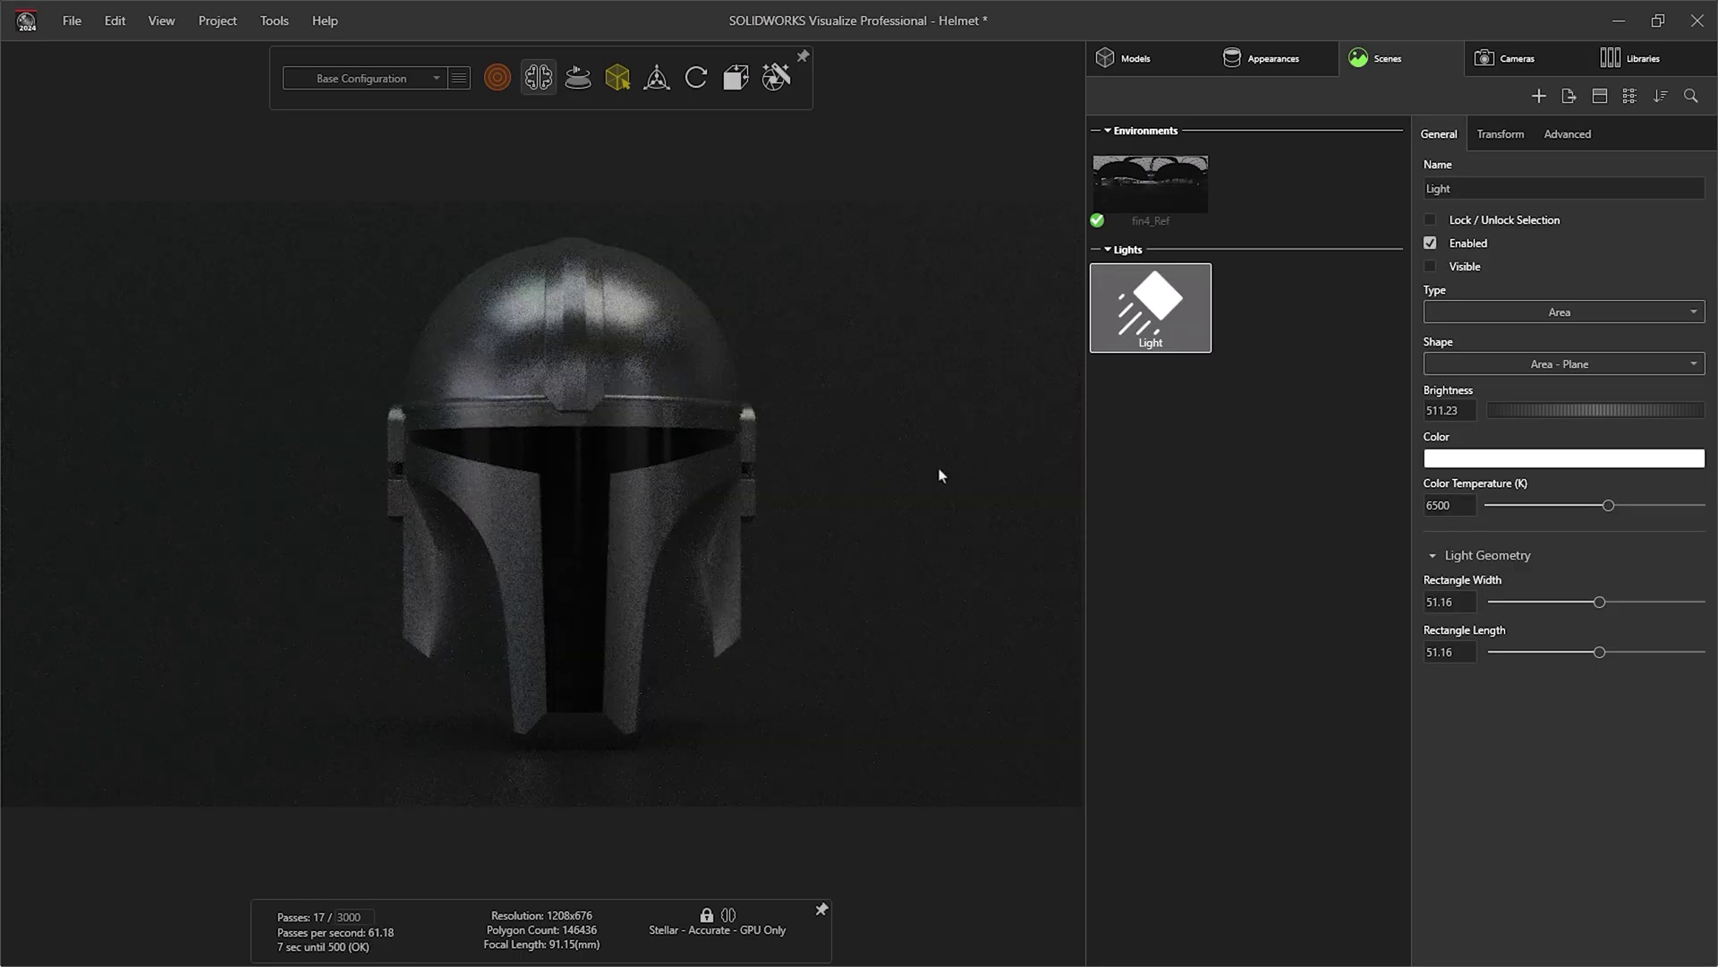
{"action": "type", "text": "5000"}
{"action": "key", "text": "Return"}
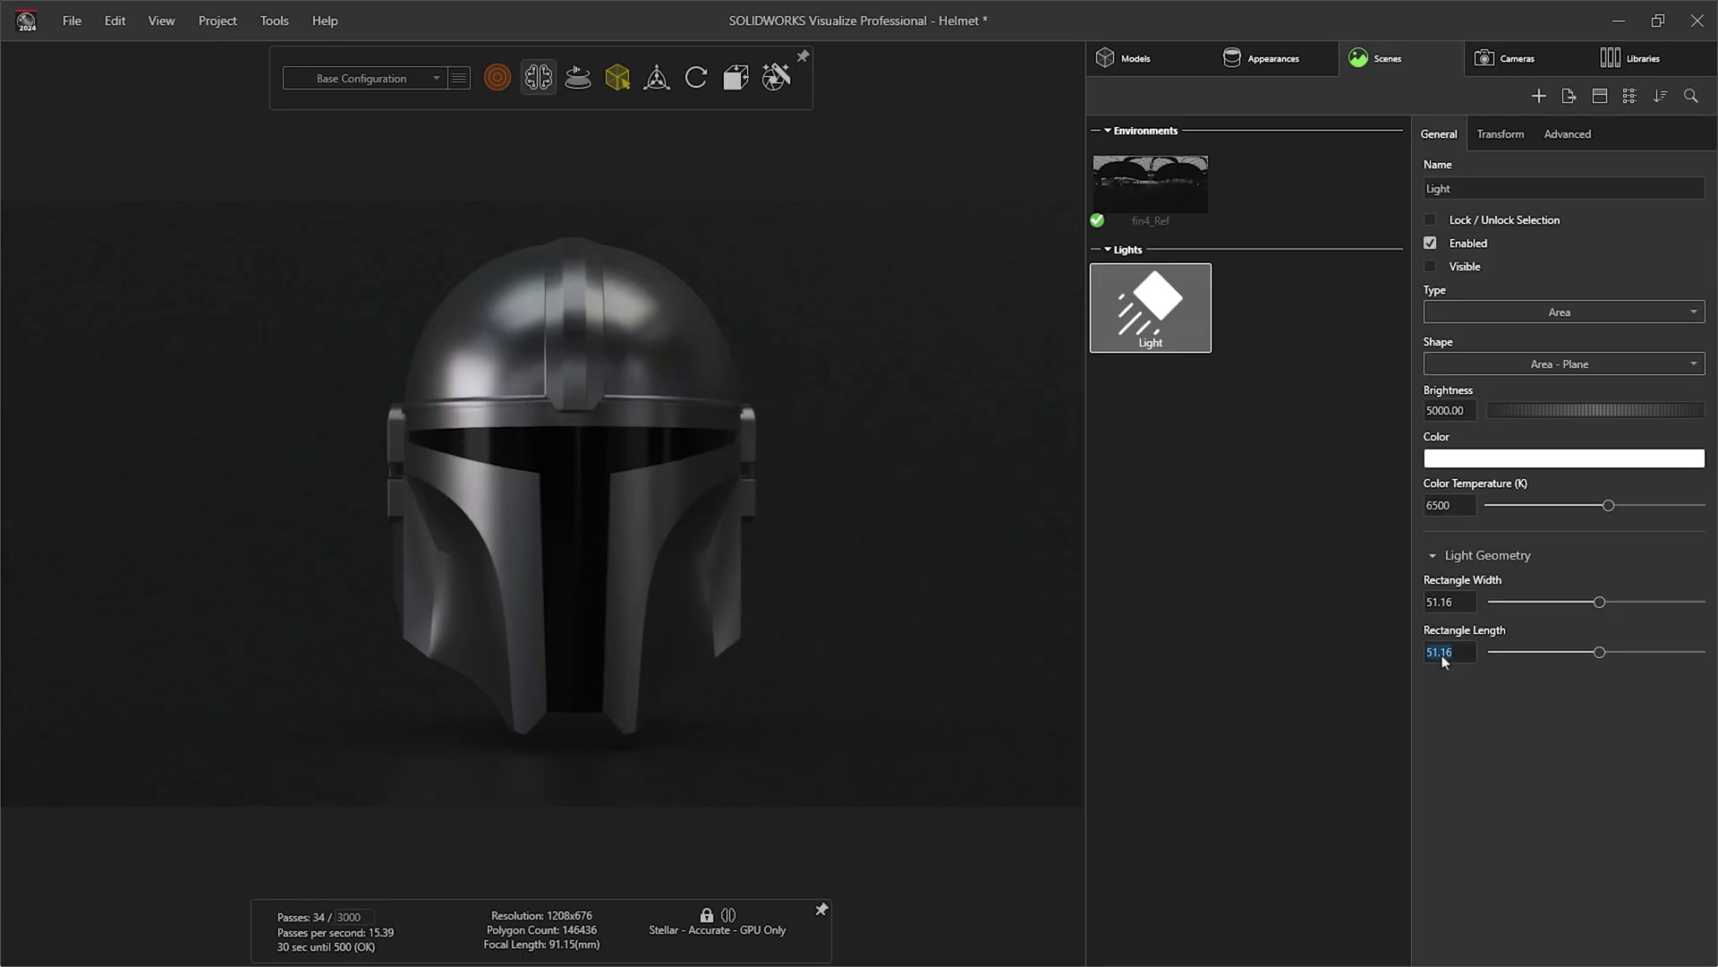
{"action": "type", "text": "80"}
{"action": "key", "text": "Return"}
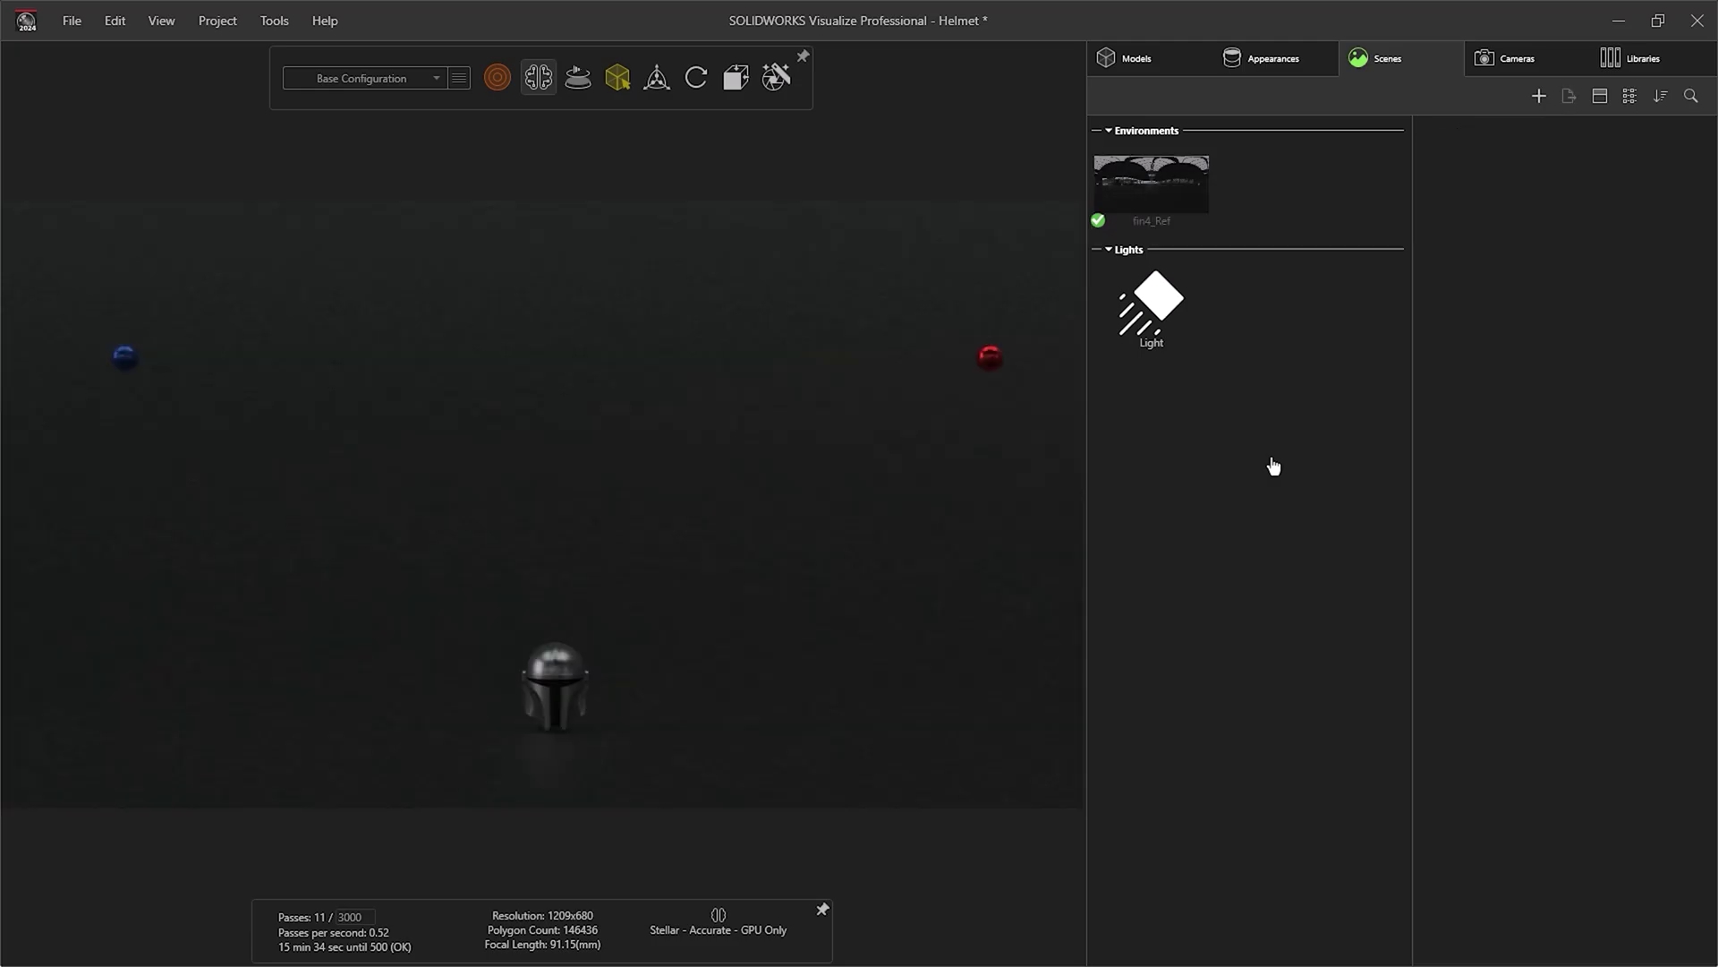
- Add two more lights and set both Light 2 and Light 3 to the Area - Sphere shape
{"action": "right_click", "coordinate": [1274, 461]}
{"action": "left_click", "coordinate": [1516, 613]}
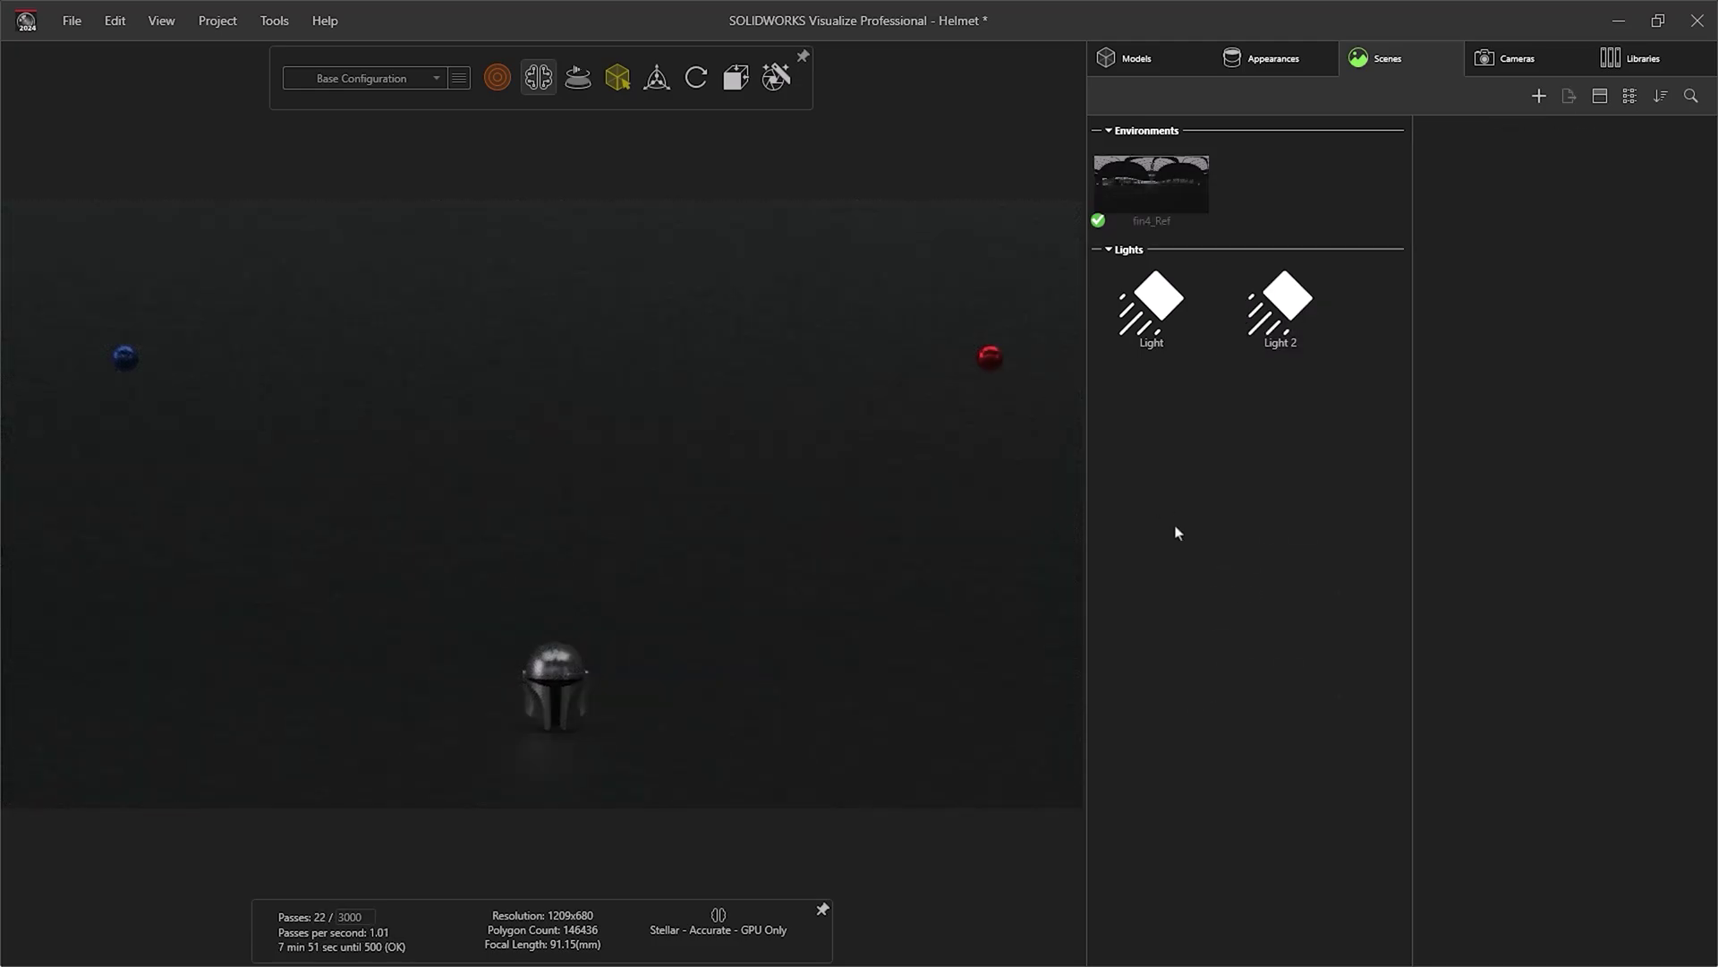
{"action": "right_click", "coordinate": [1173, 527]}
{"action": "left_click", "coordinate": [1416, 674]}
{"action": "left_click", "coordinate": [1280, 307]}
{"action": "left_click", "coordinate": [1561, 312]}
{"action": "left_click", "coordinate": [1463, 340]}
{"action": "left_click", "coordinate": [1561, 364]}
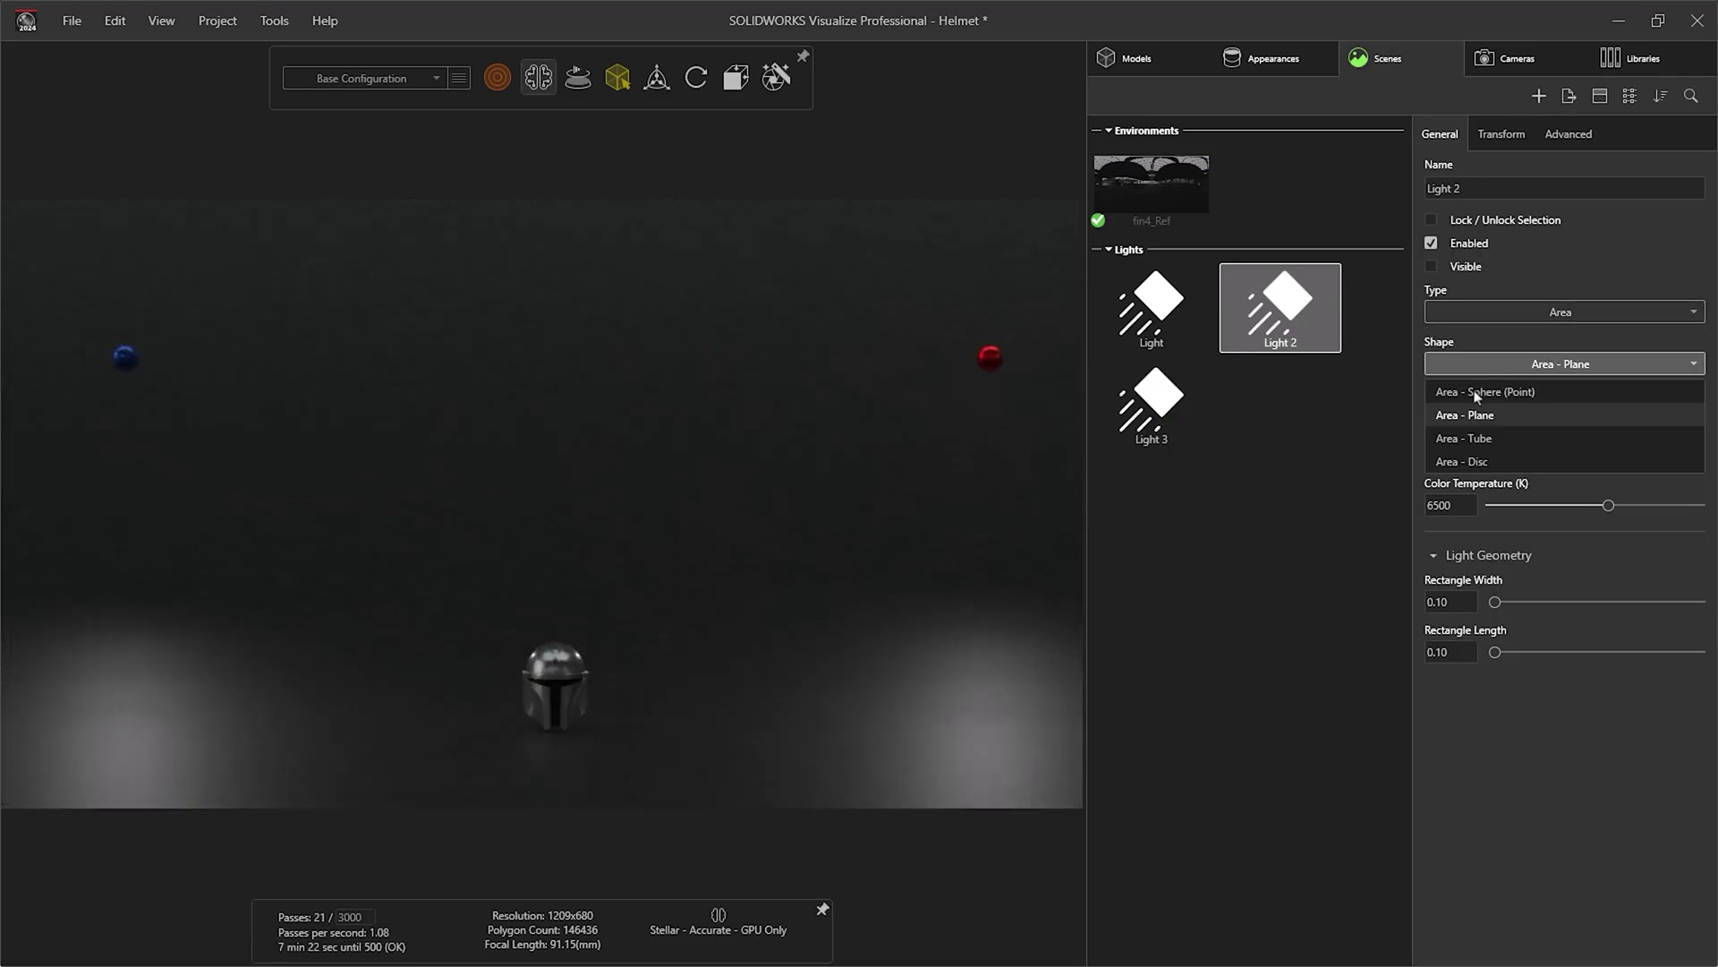
{"action": "left_click", "coordinate": [1478, 388]}
{"action": "left_click", "coordinate": [1152, 402]}
- Make both sphere lights visible with radius 0.45, colour Light 2 red and Light 3 blue, and view through the helmet camera
{"action": "left_click", "coordinate": [1561, 363]}
{"action": "left_click", "coordinate": [1477, 388]}
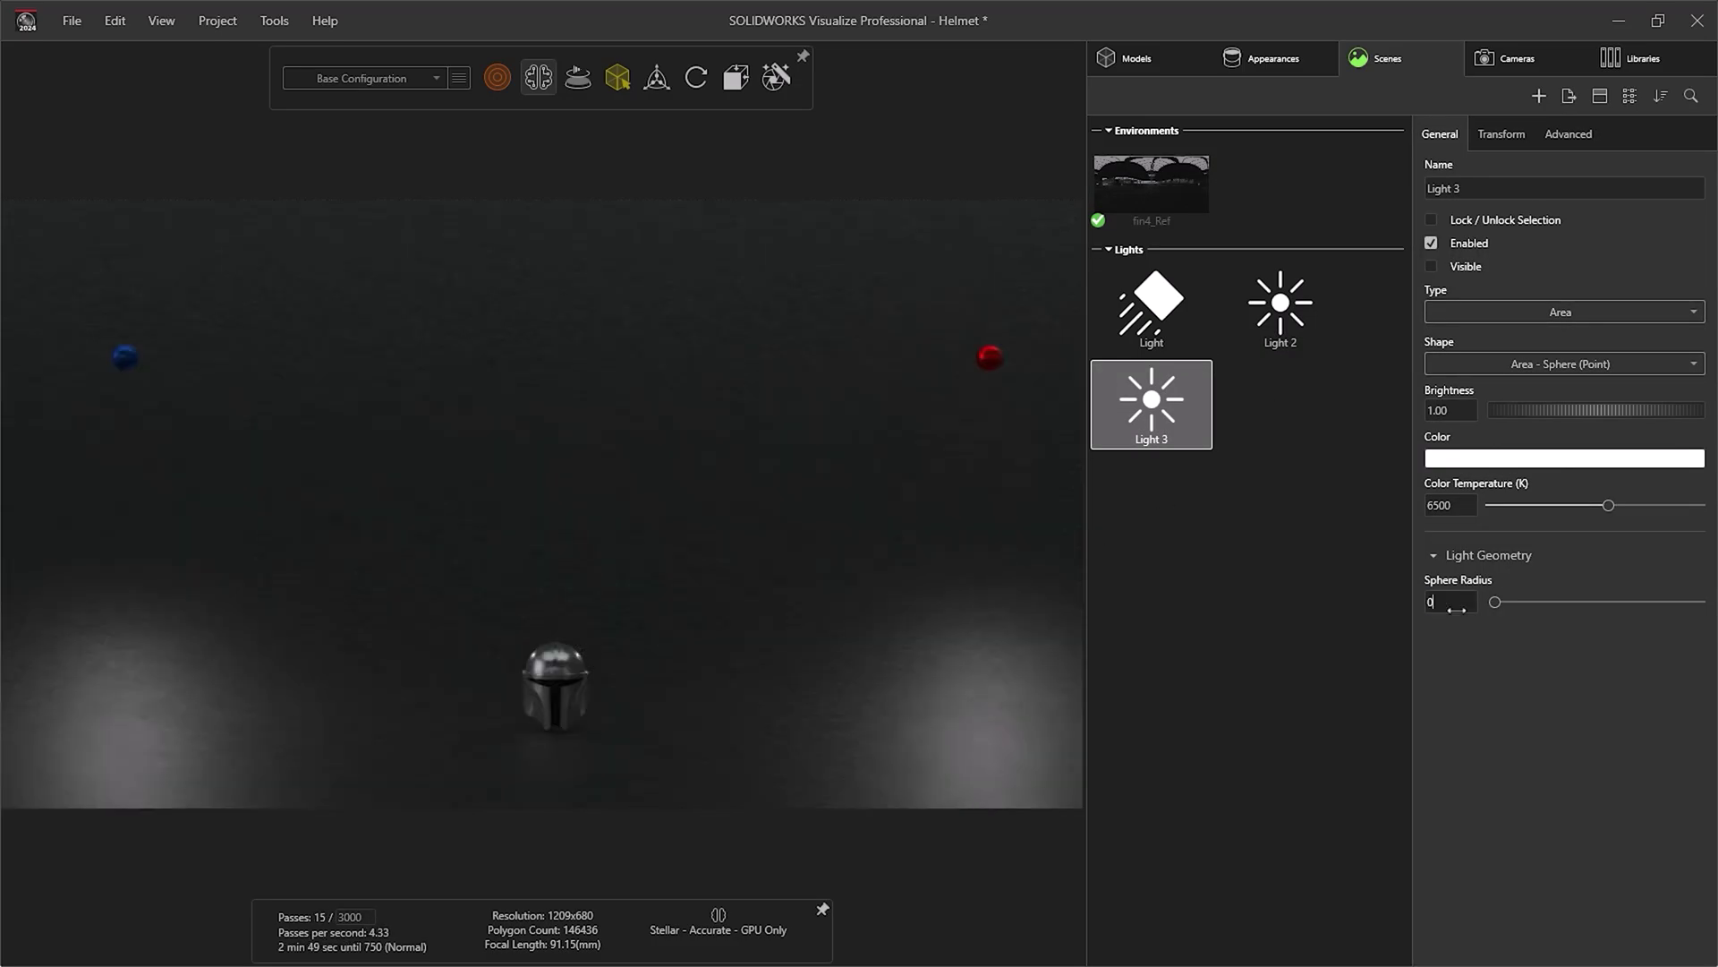
{"action": "left_click", "coordinate": [1279, 308], "text": "ctrl"}
{"action": "type", "text": "0.45"}
{"action": "key", "text": "Return"}
{"action": "left_click", "coordinate": [1280, 307]}
{"action": "left_click", "coordinate": [1563, 459]}
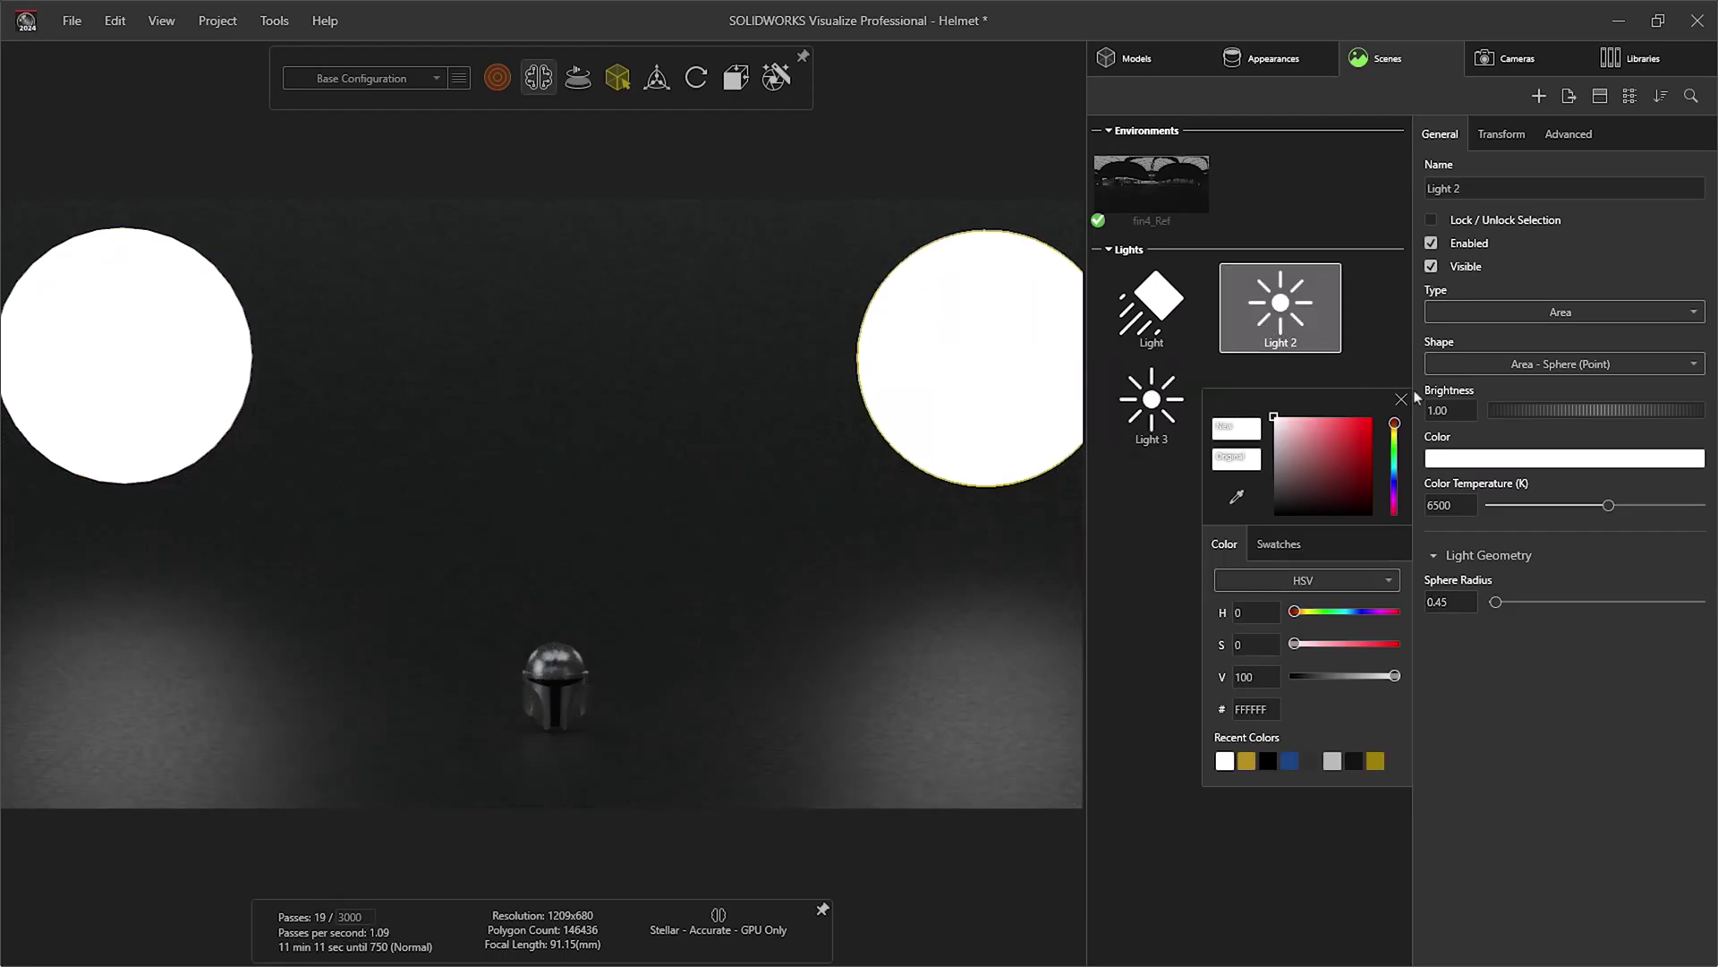
{"action": "left_click", "coordinate": [1393, 419]}
{"action": "left_click", "coordinate": [1153, 404]}
{"action": "left_click", "coordinate": [1564, 458]}
{"action": "left_click_drag", "start_coordinate": [1393, 418], "coordinate": [1393, 478]}
{"action": "left_click", "coordinate": [1516, 69]}
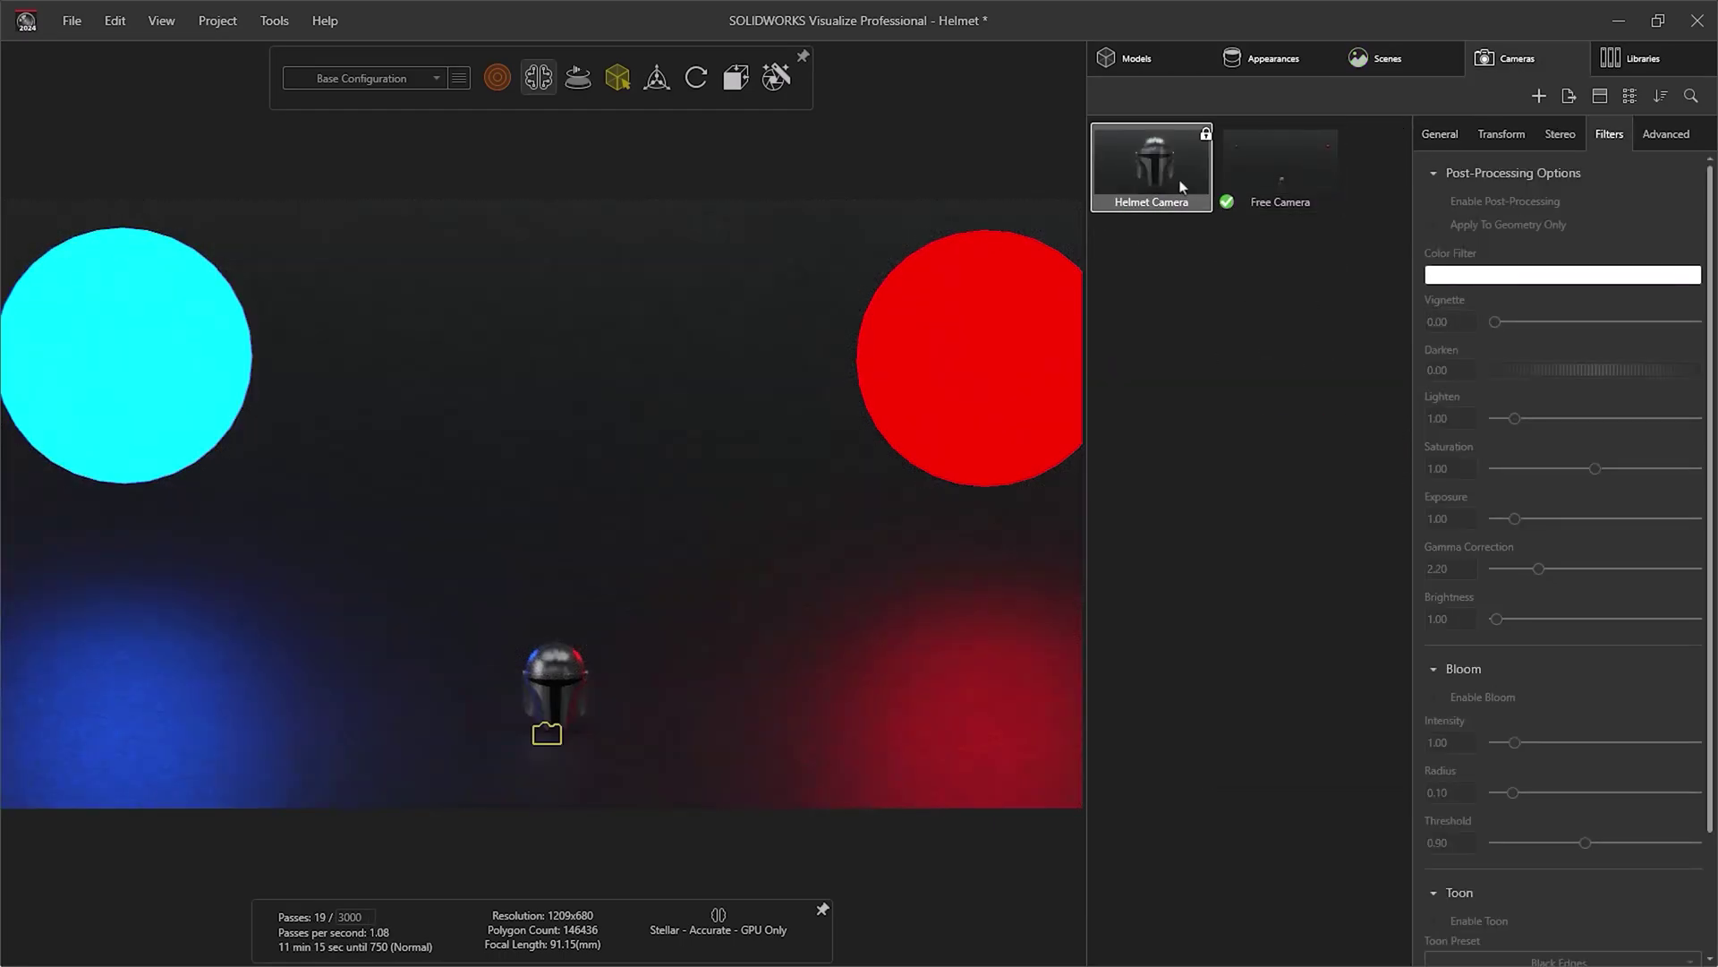
{"action": "double_click", "coordinate": [1151, 163]}
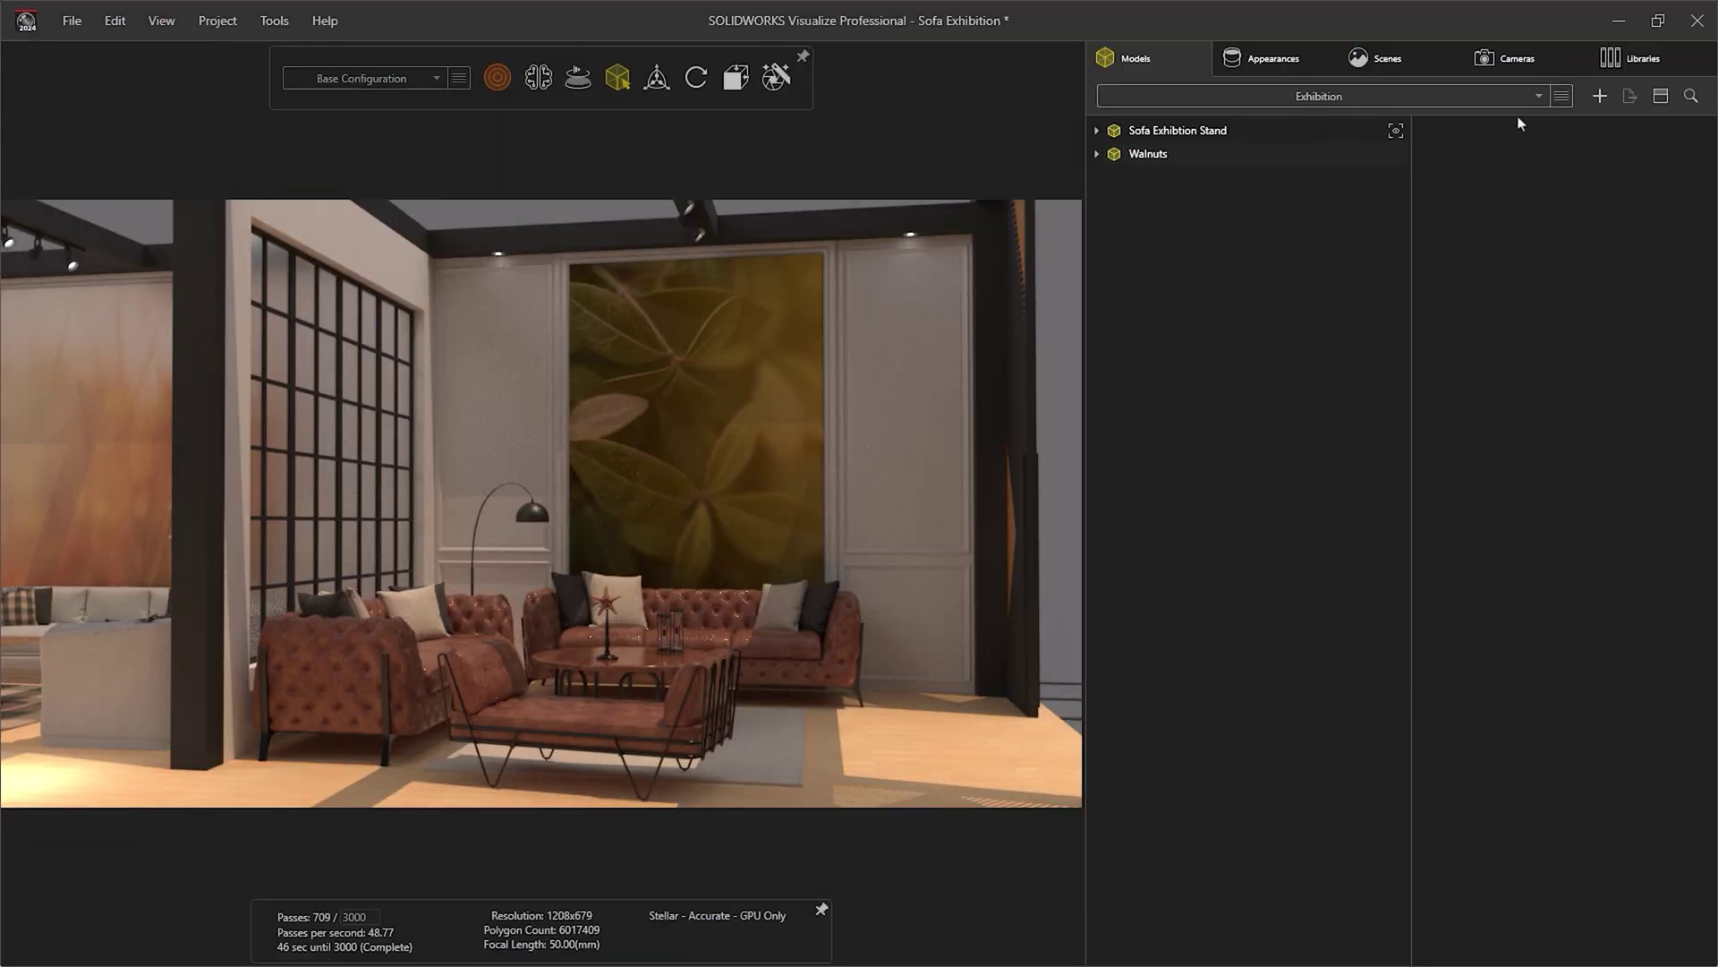
- Place Pear IES lights from the lights library onto the right and left wall panels beside the artwork
{"action": "left_click", "coordinate": [1628, 62]}
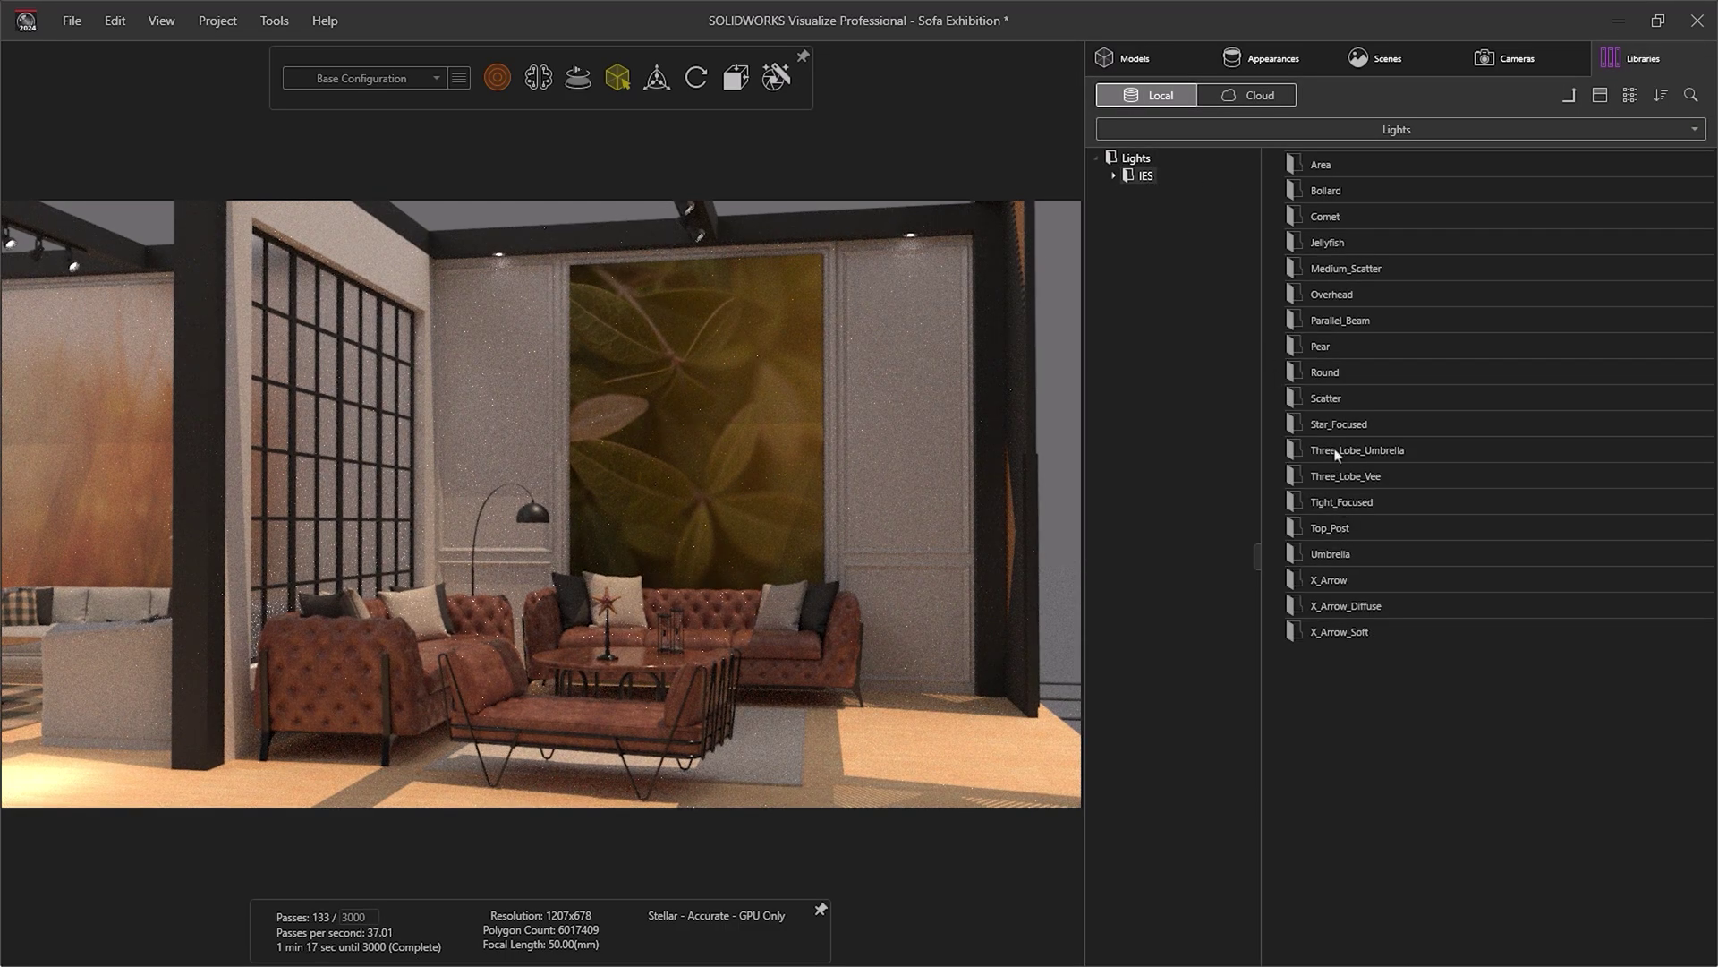
{"action": "double_click", "coordinate": [1327, 352]}
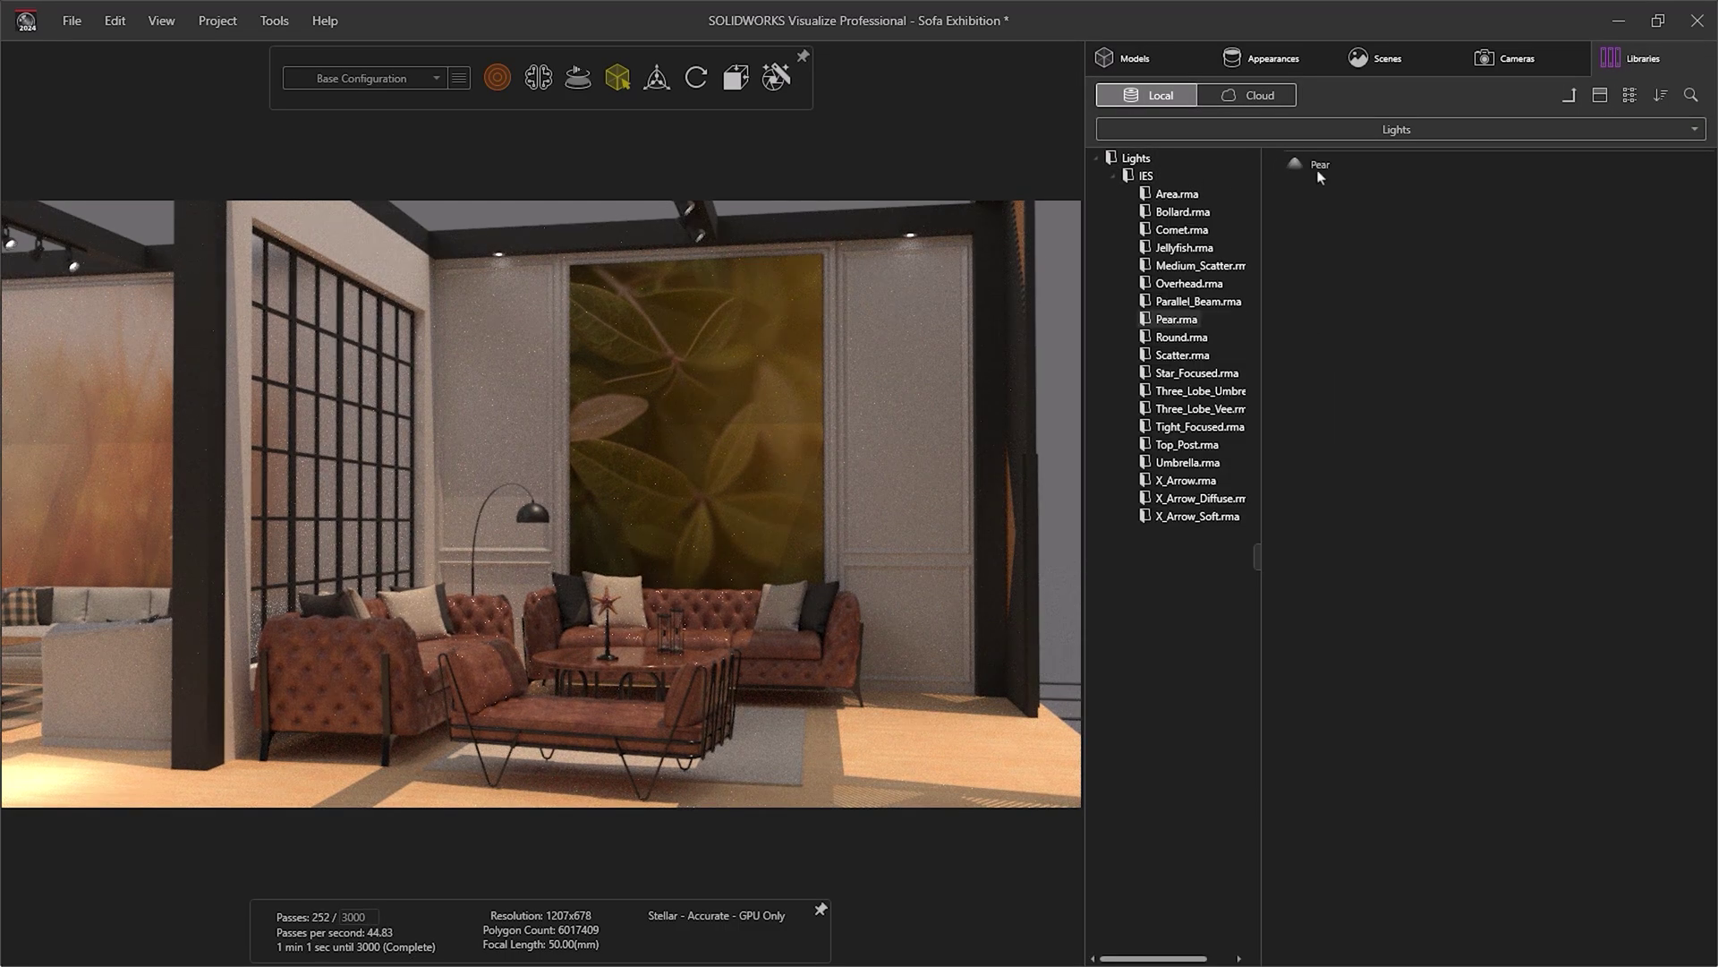
{"action": "left_click_drag", "start_coordinate": [1320, 174], "coordinate": [1028, 231]}
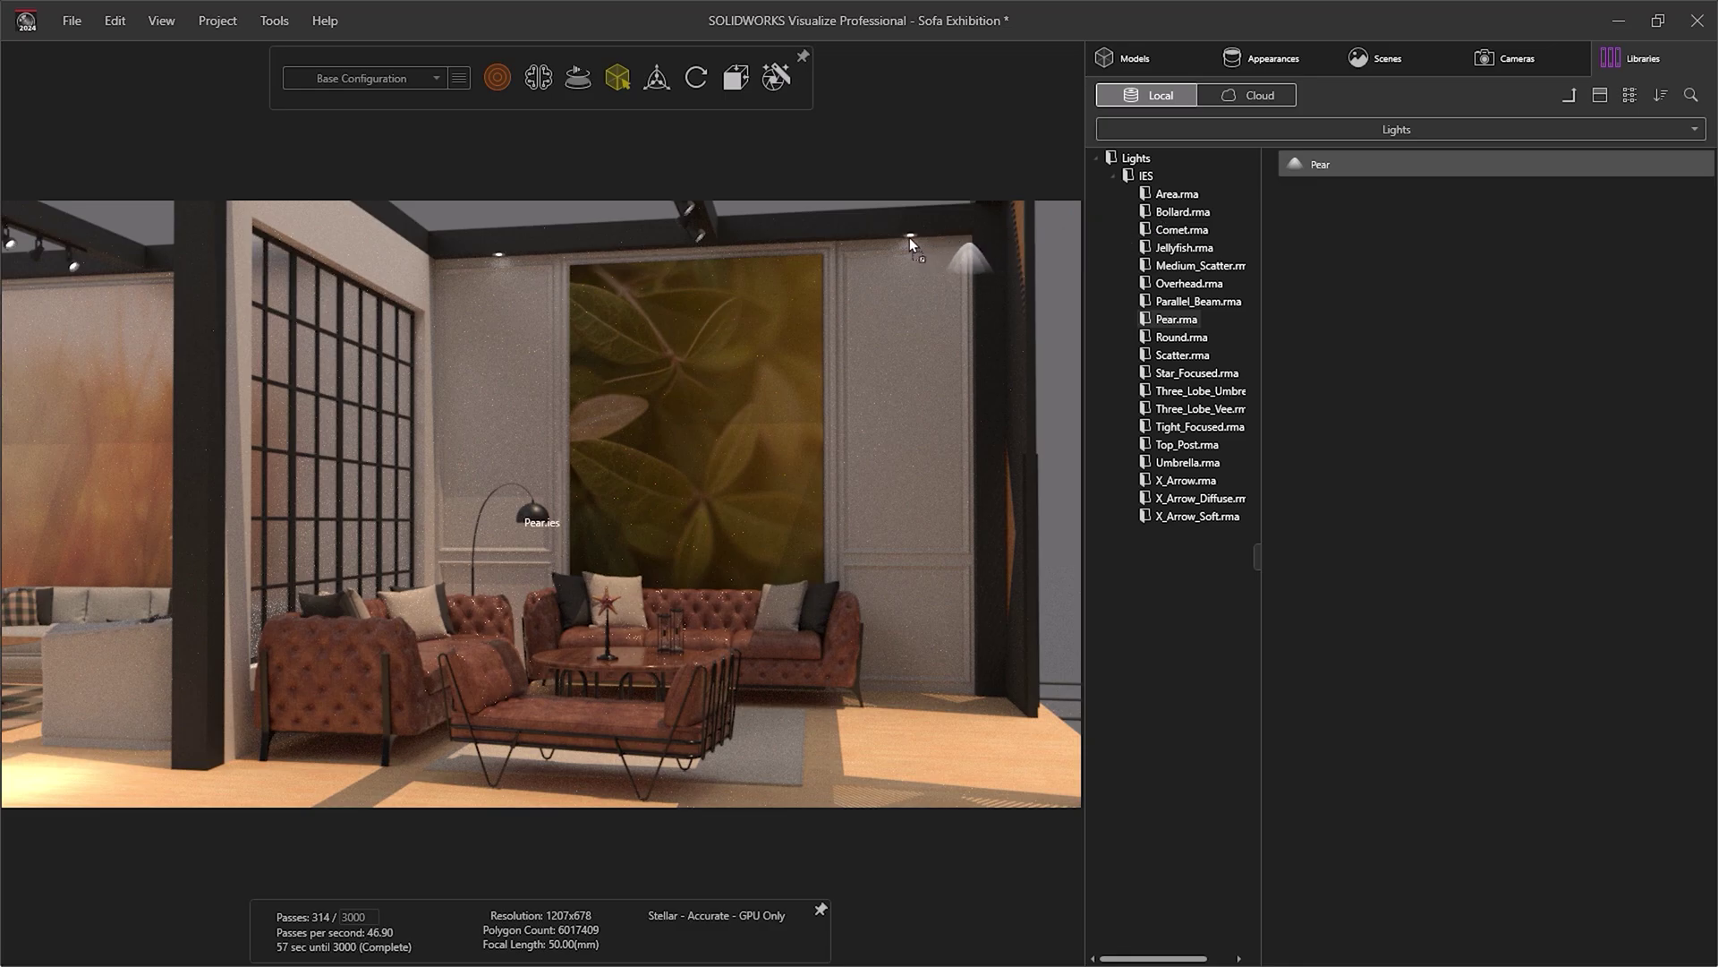
{"action": "left_click_drag", "start_coordinate": [909, 238], "coordinate": [908, 237]}
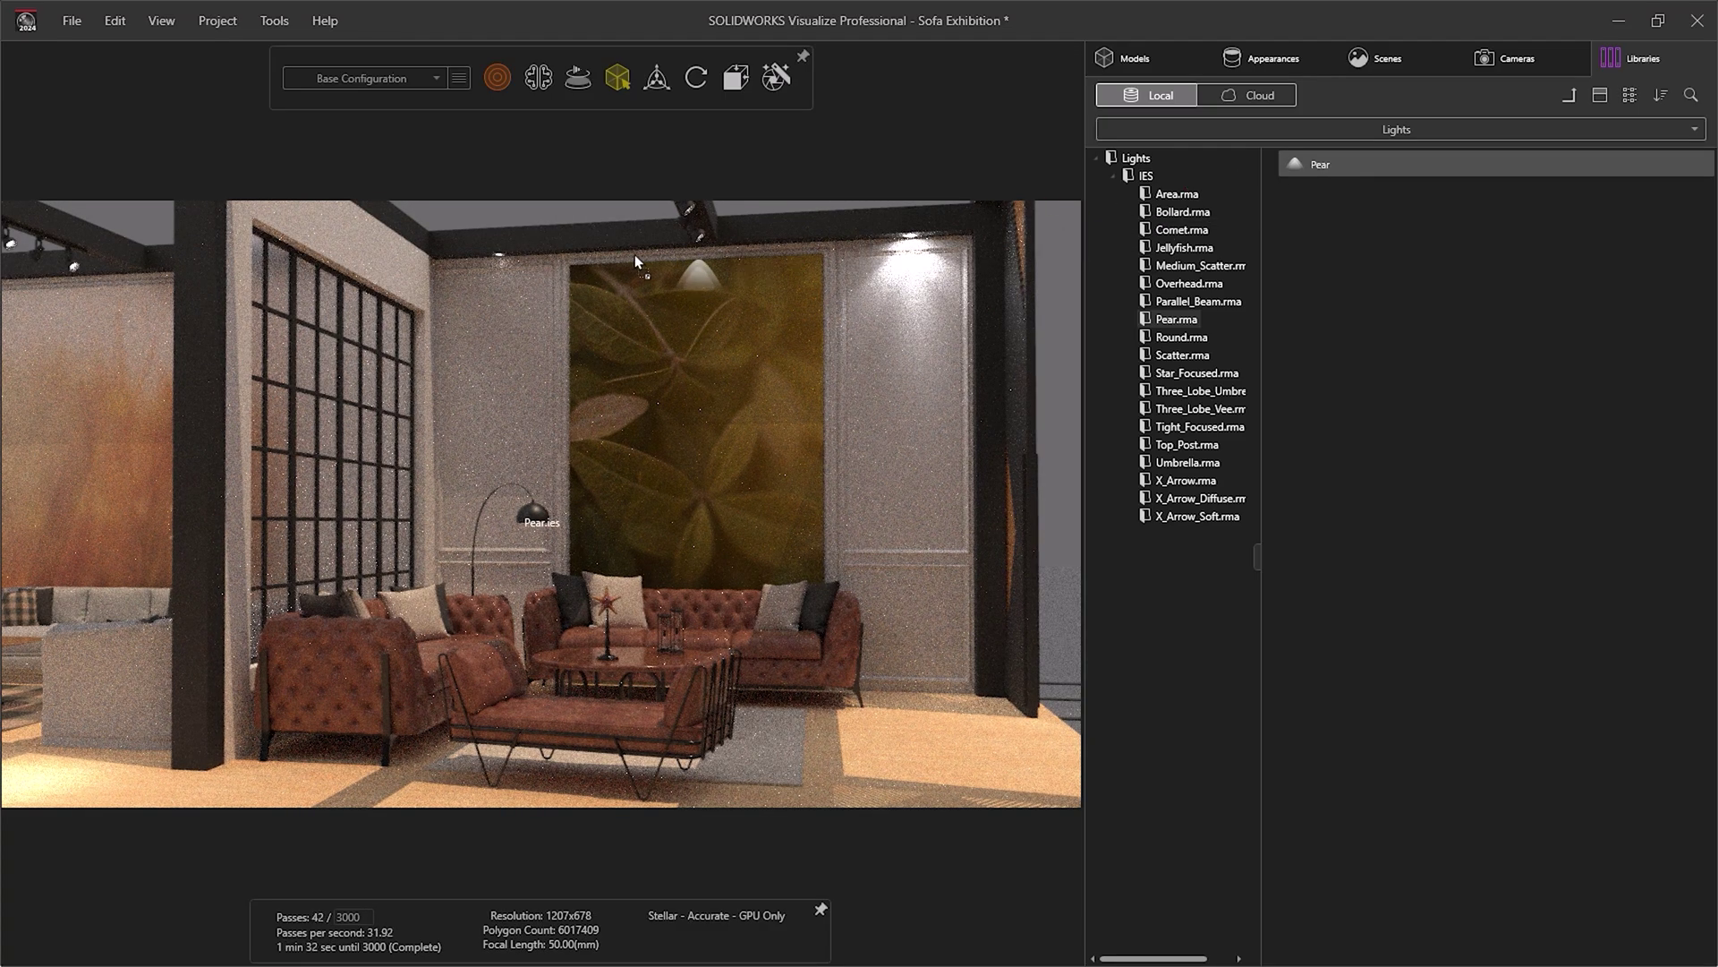
{"action": "left_click_drag", "start_coordinate": [513, 256], "coordinate": [498, 257]}
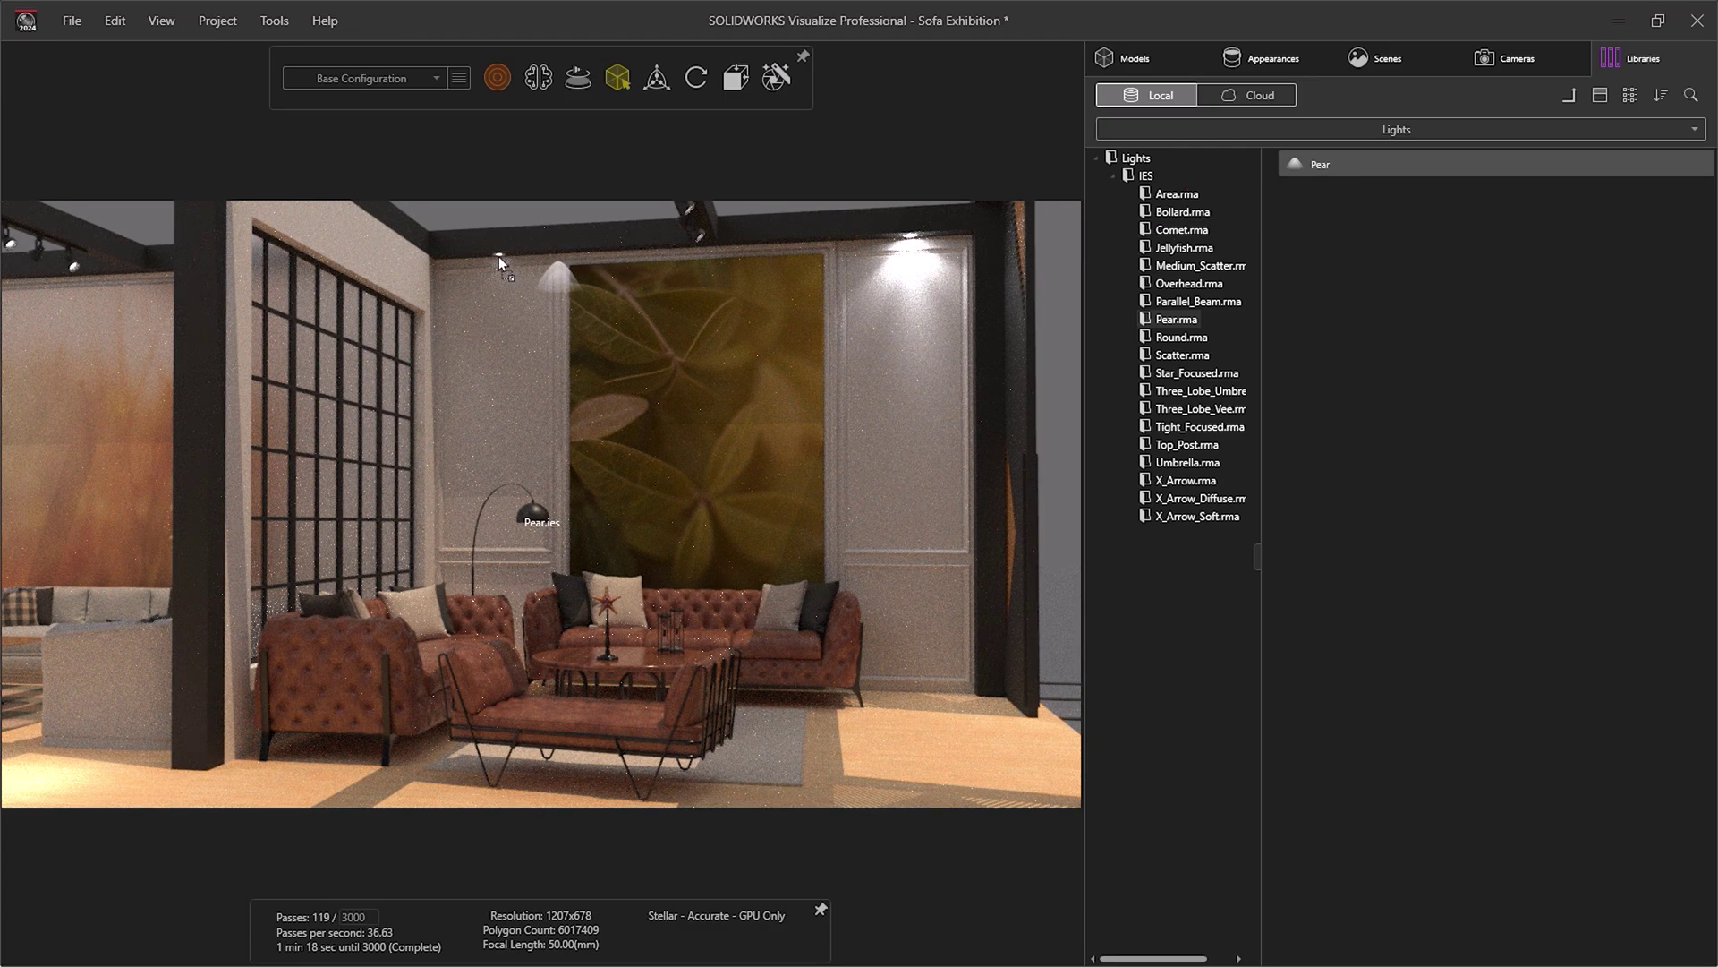
{"action": "left_click_drag", "start_coordinate": [498, 257], "coordinate": [499, 254]}
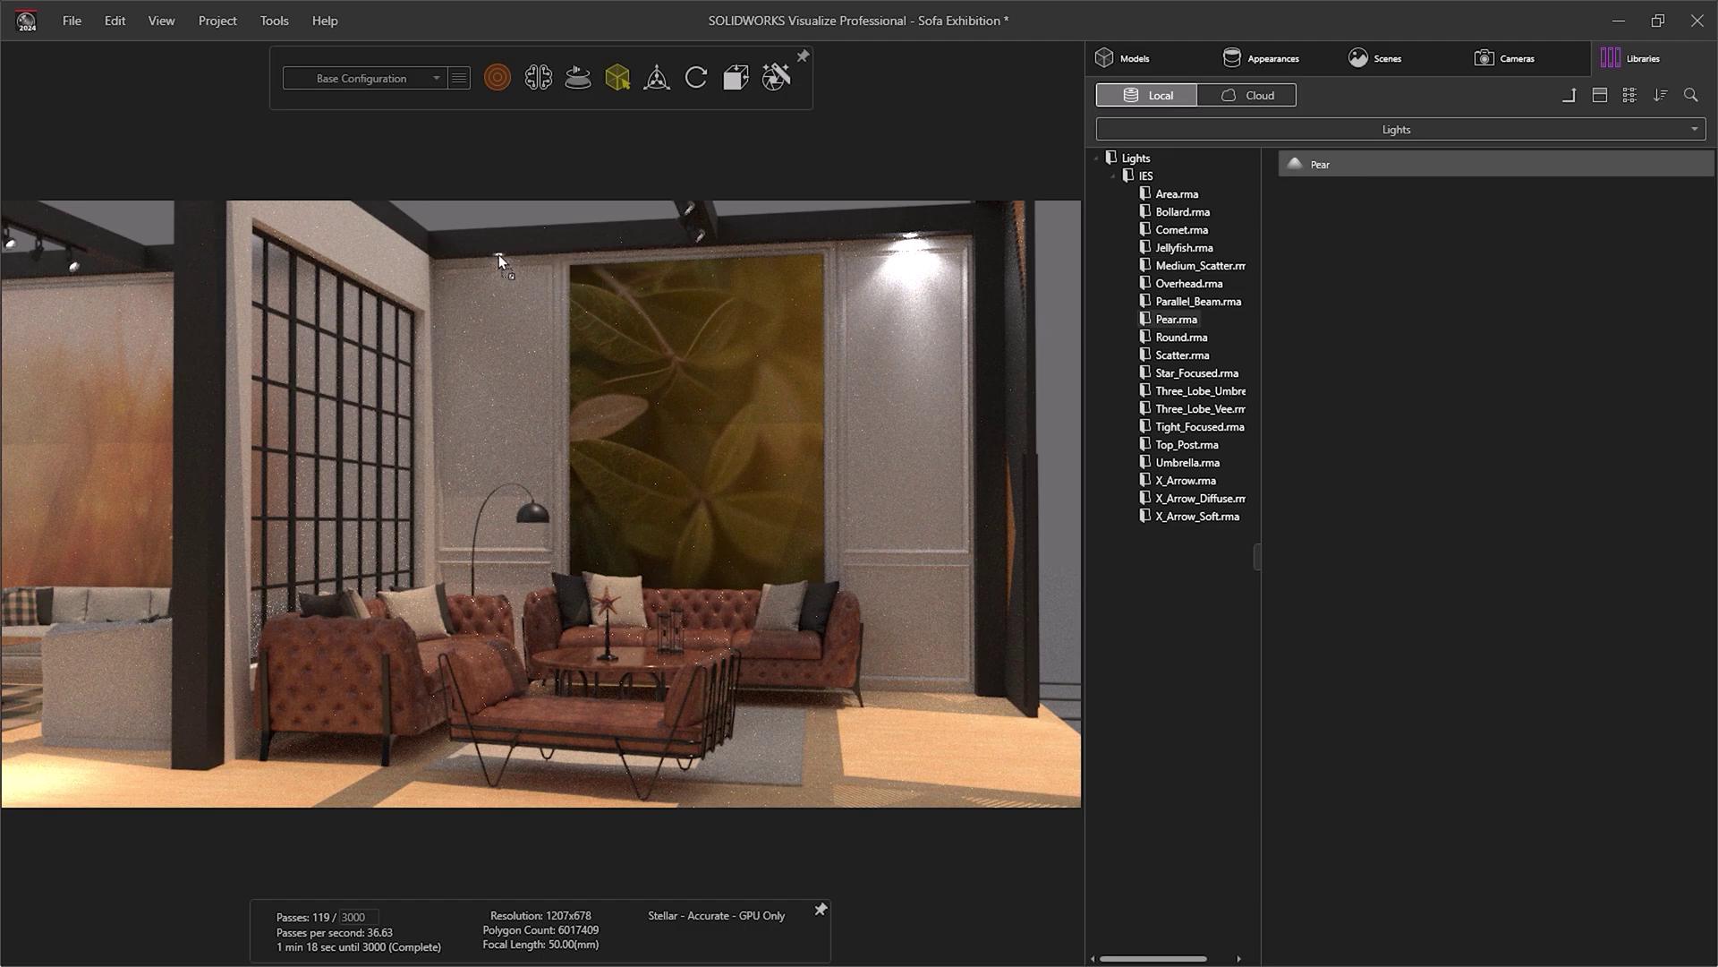